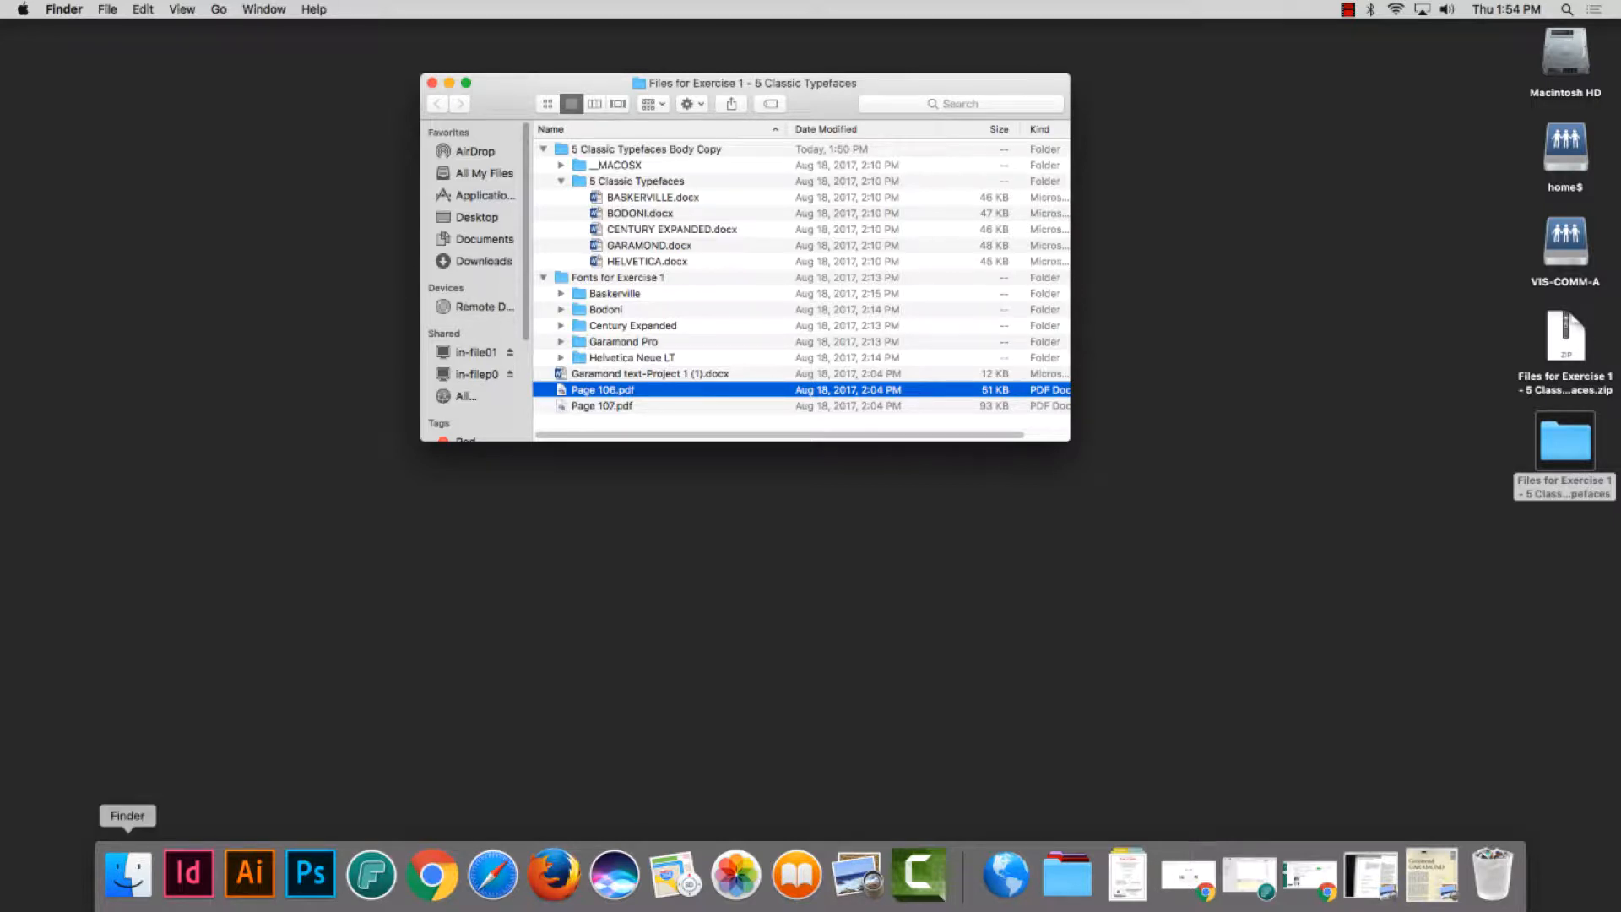
Open FontAgent, narrow the Finder window showing the exercise files, and arrange the two windows side by side without overlap
left_click(372, 873)
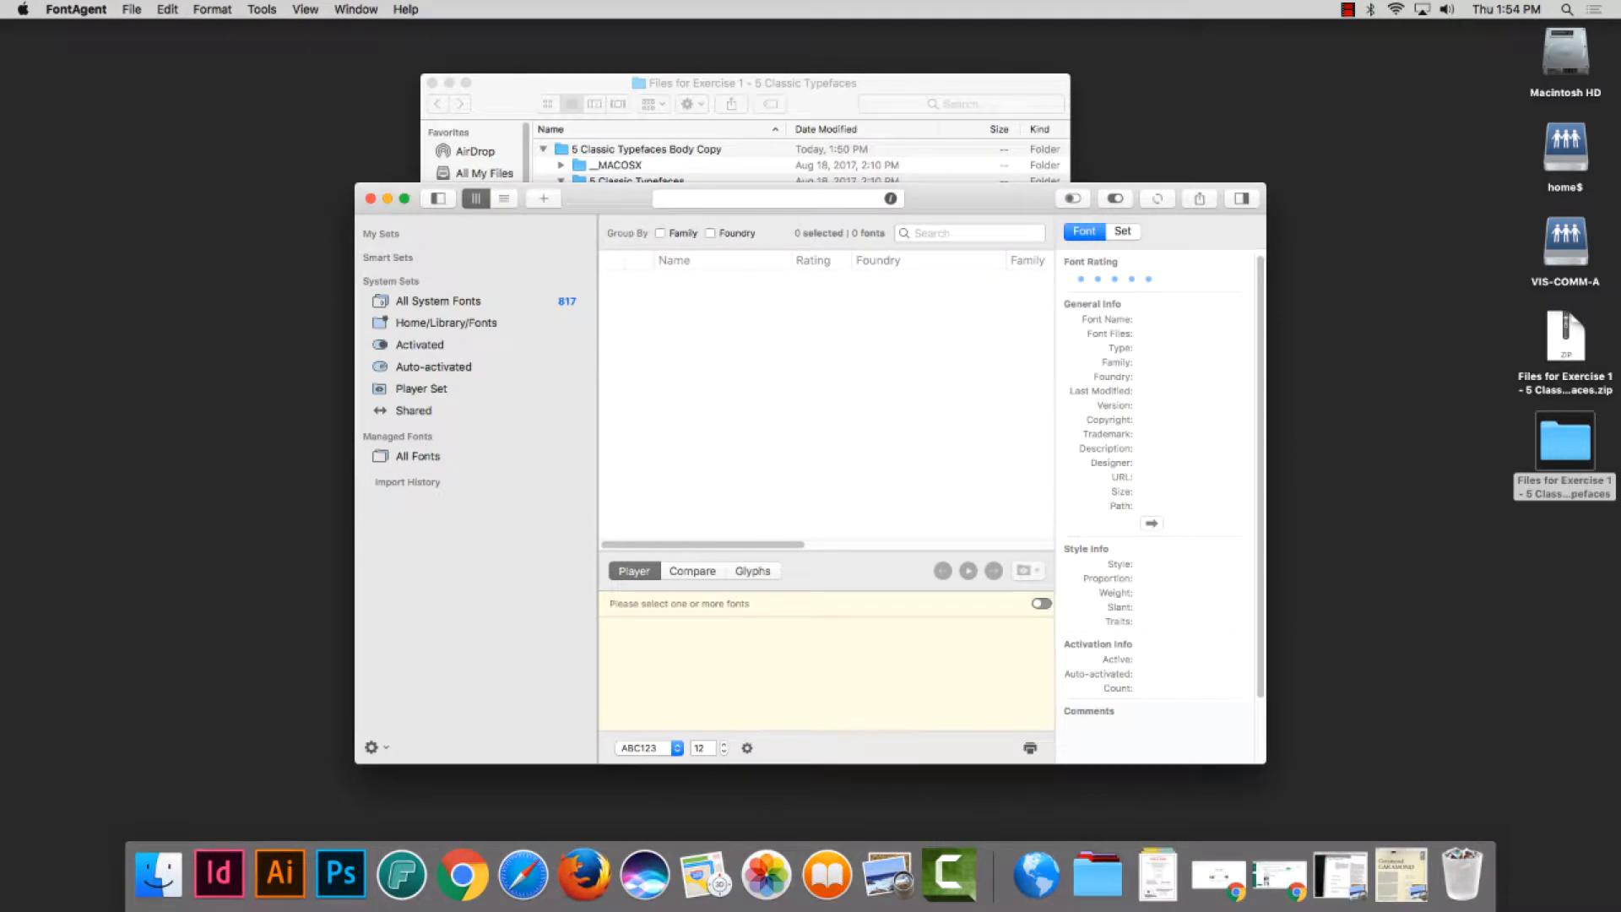
left_click_drag(591, 83, 175, 49)
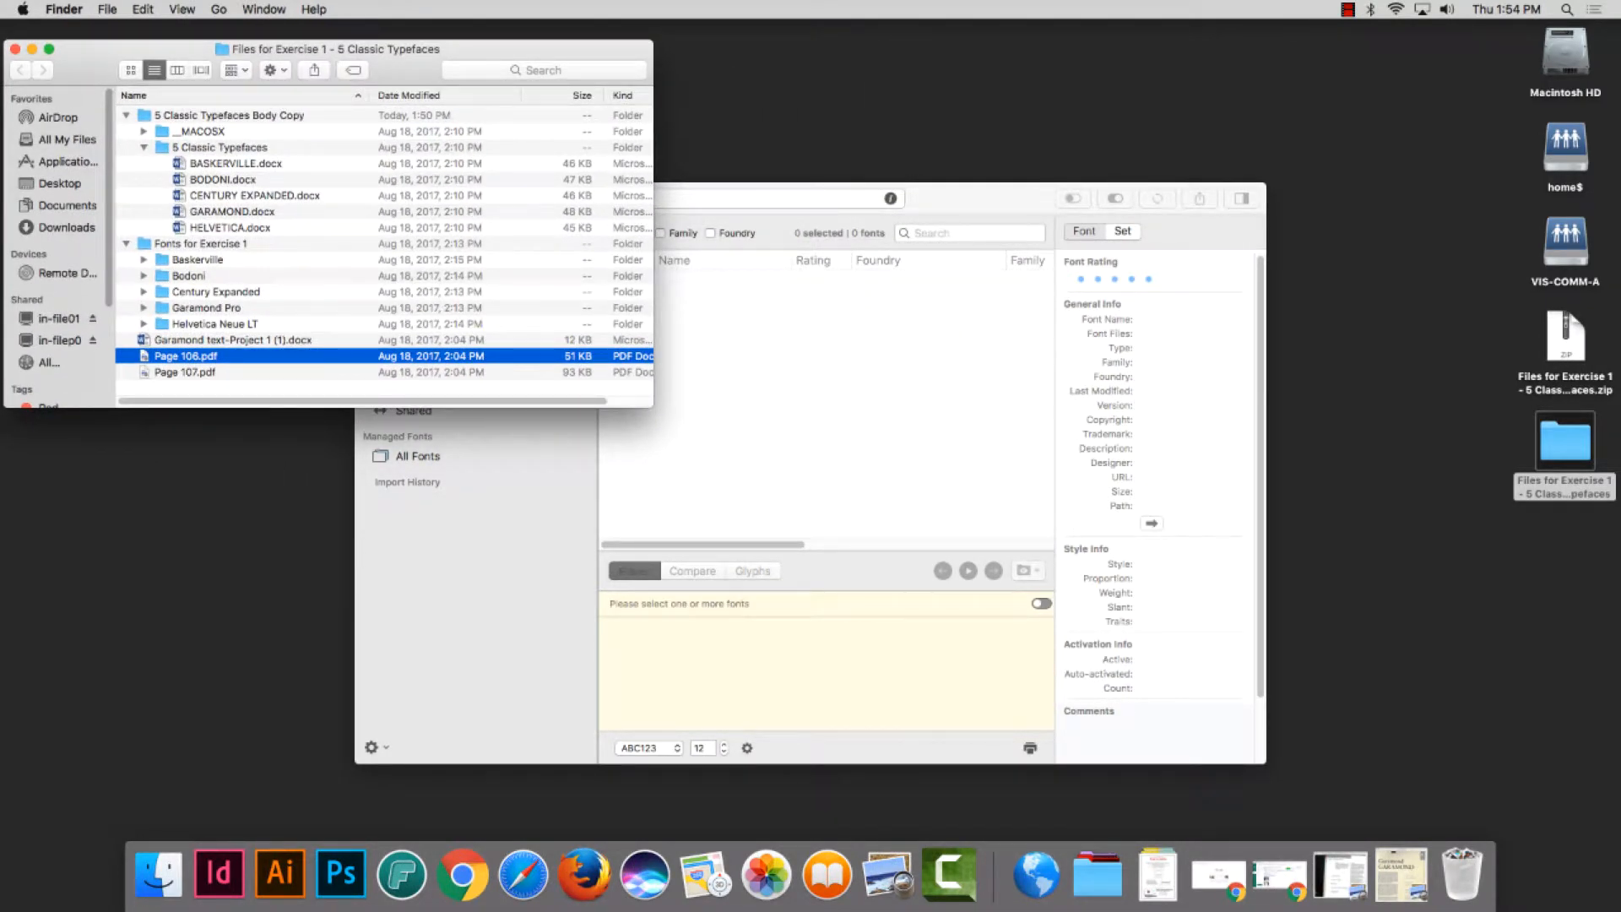
left_click_drag(979, 197, 1202, 57)
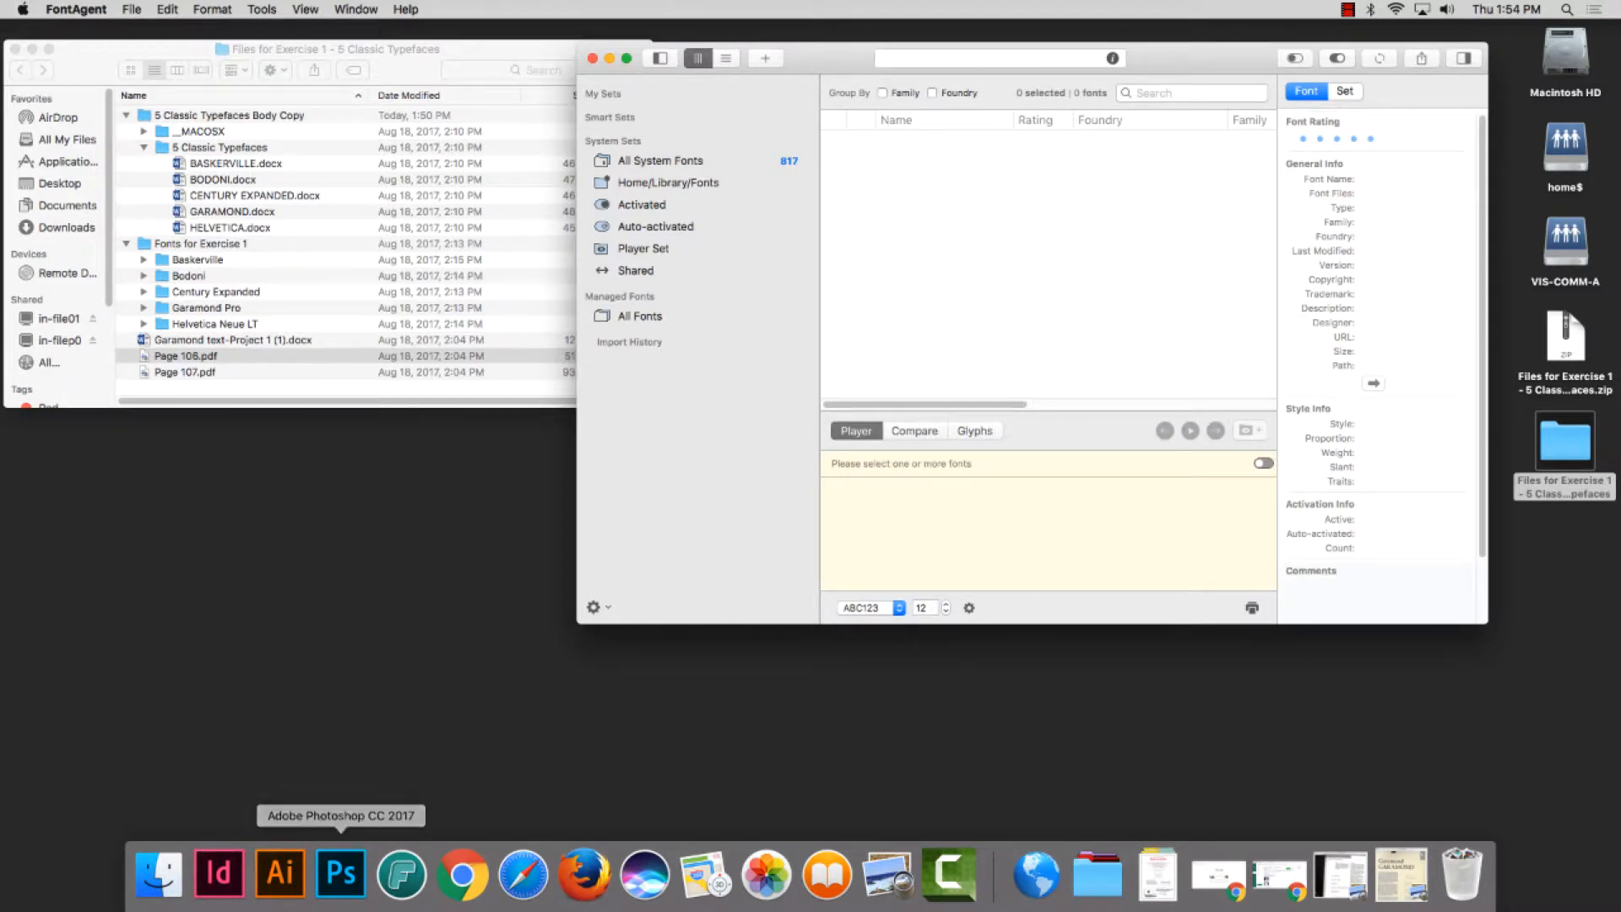
left_click(506, 49)
left_click_drag(652, 407, 410, 432)
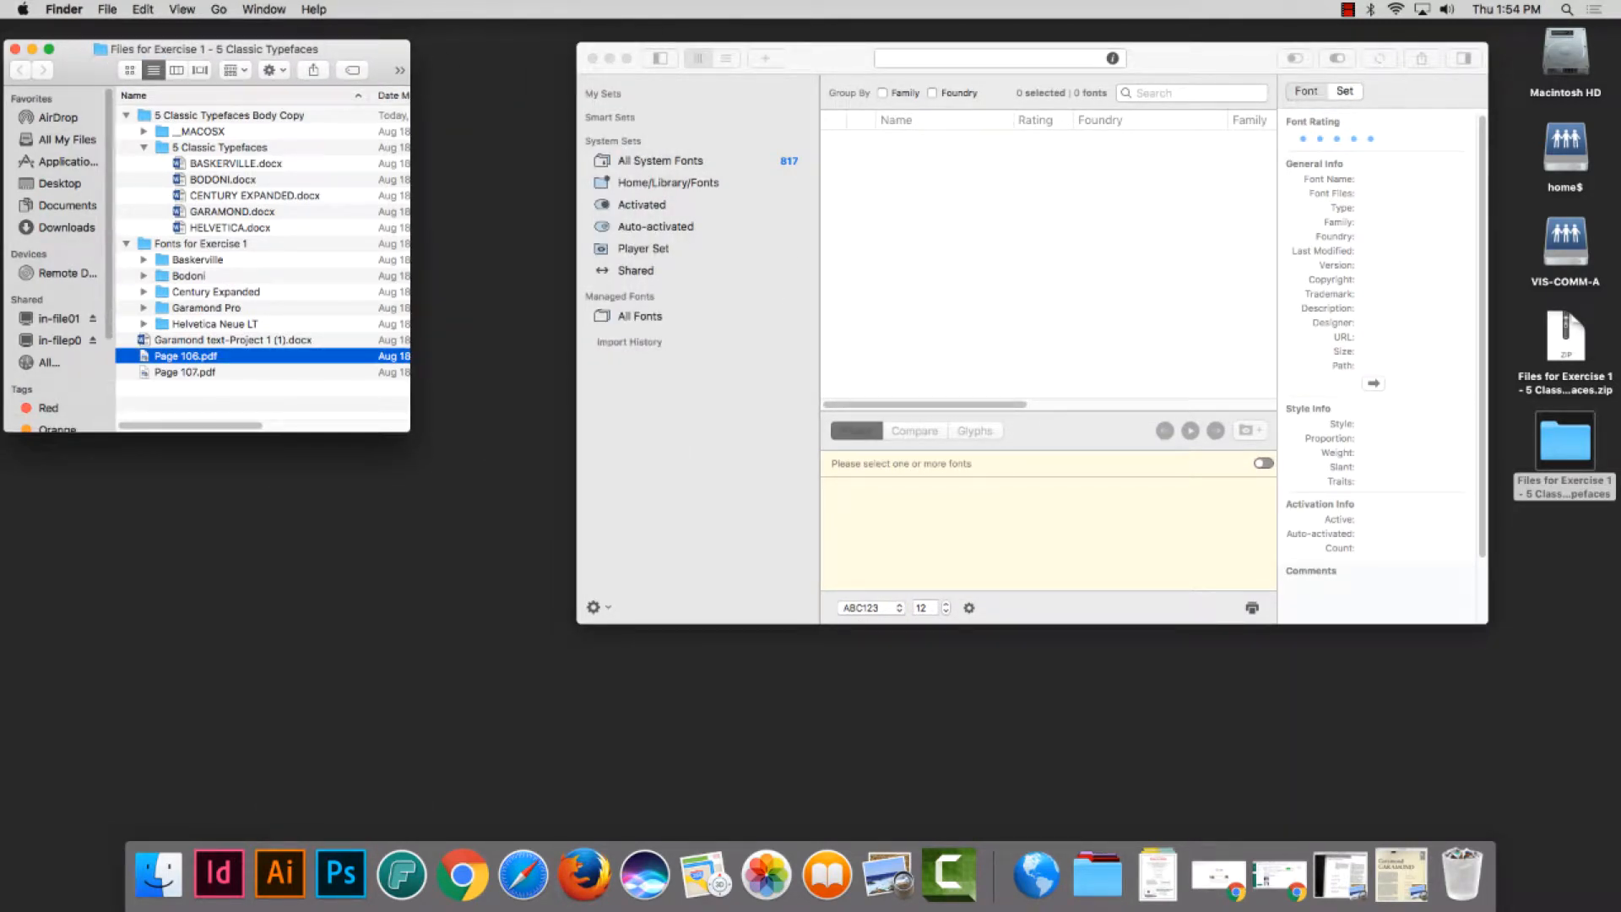
left_click_drag(831, 57, 711, 54)
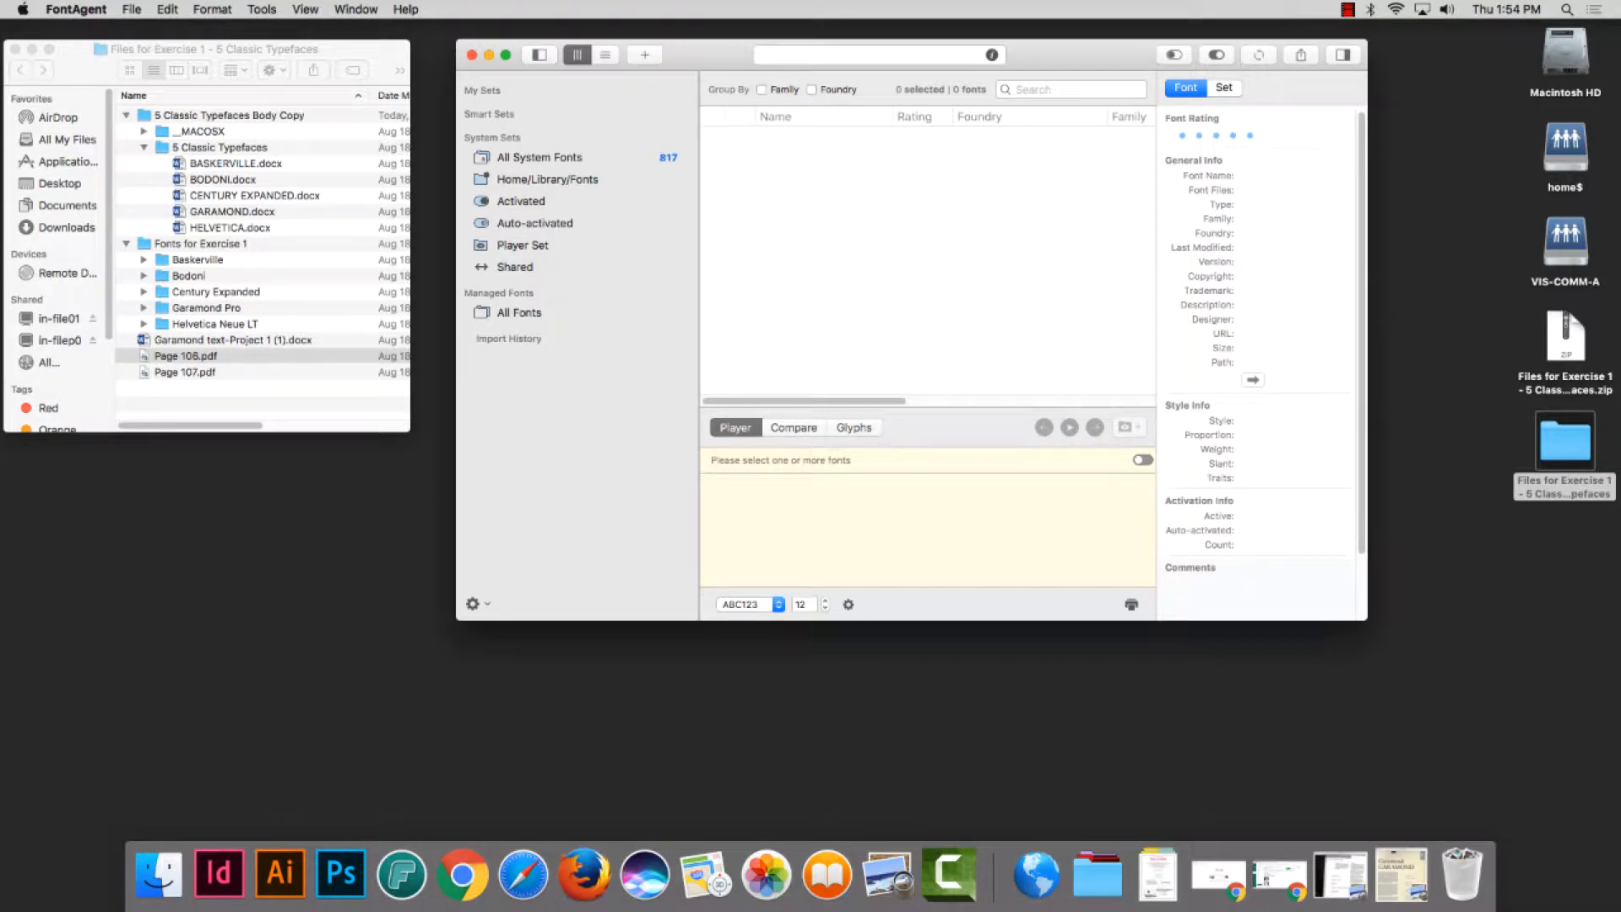
left_click_drag(700, 54, 674, 53)
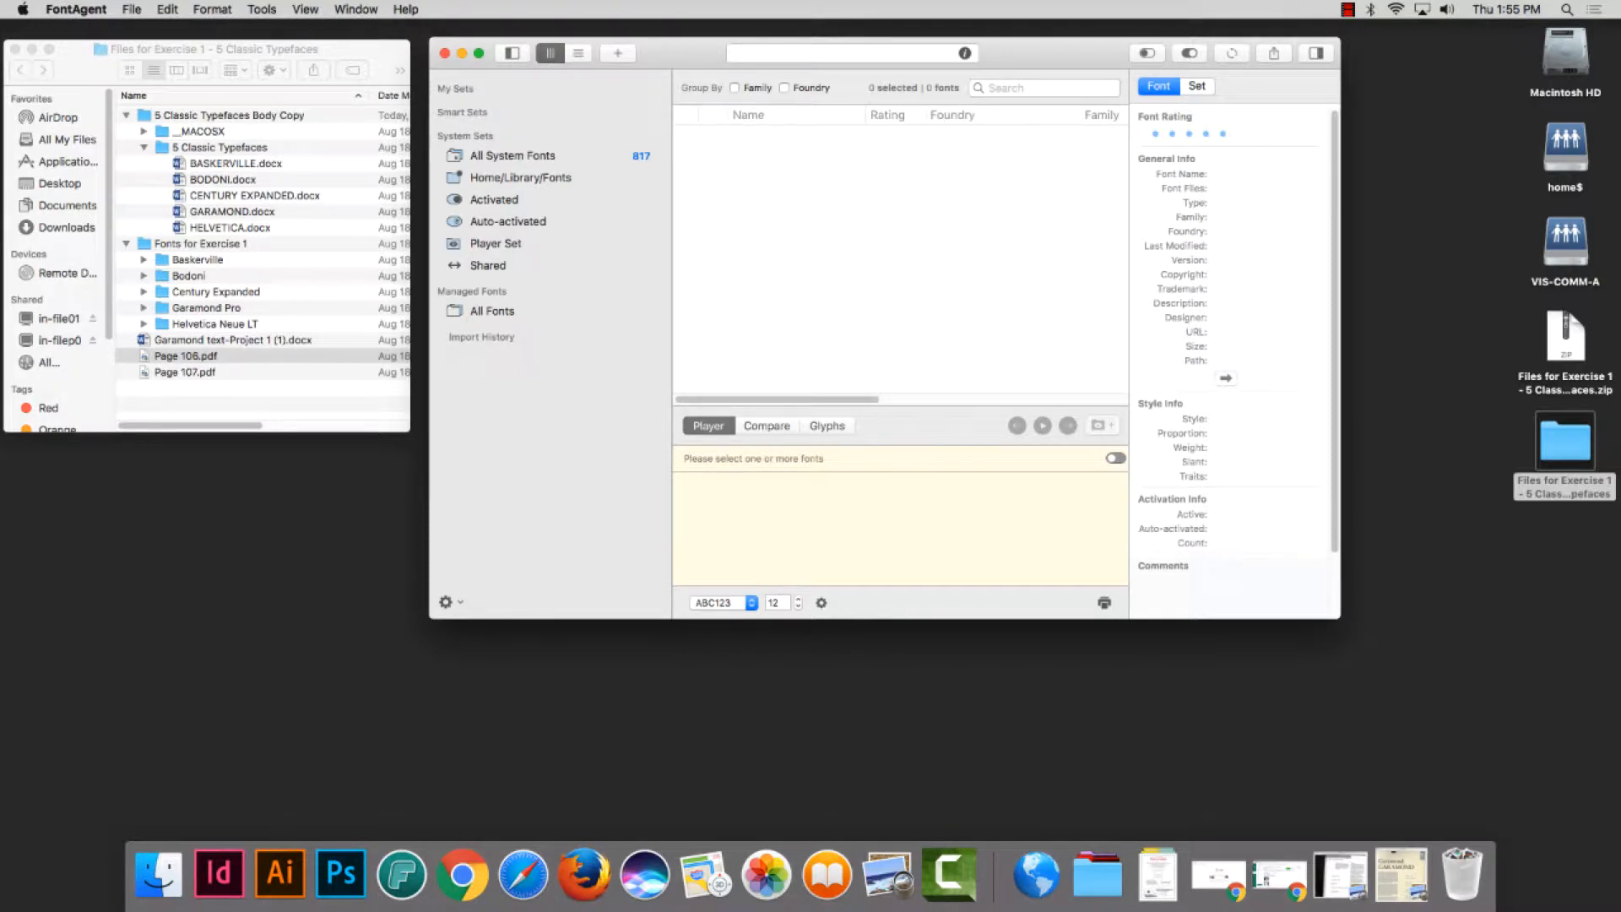
left_click(131, 9)
mouse_move(167, 9)
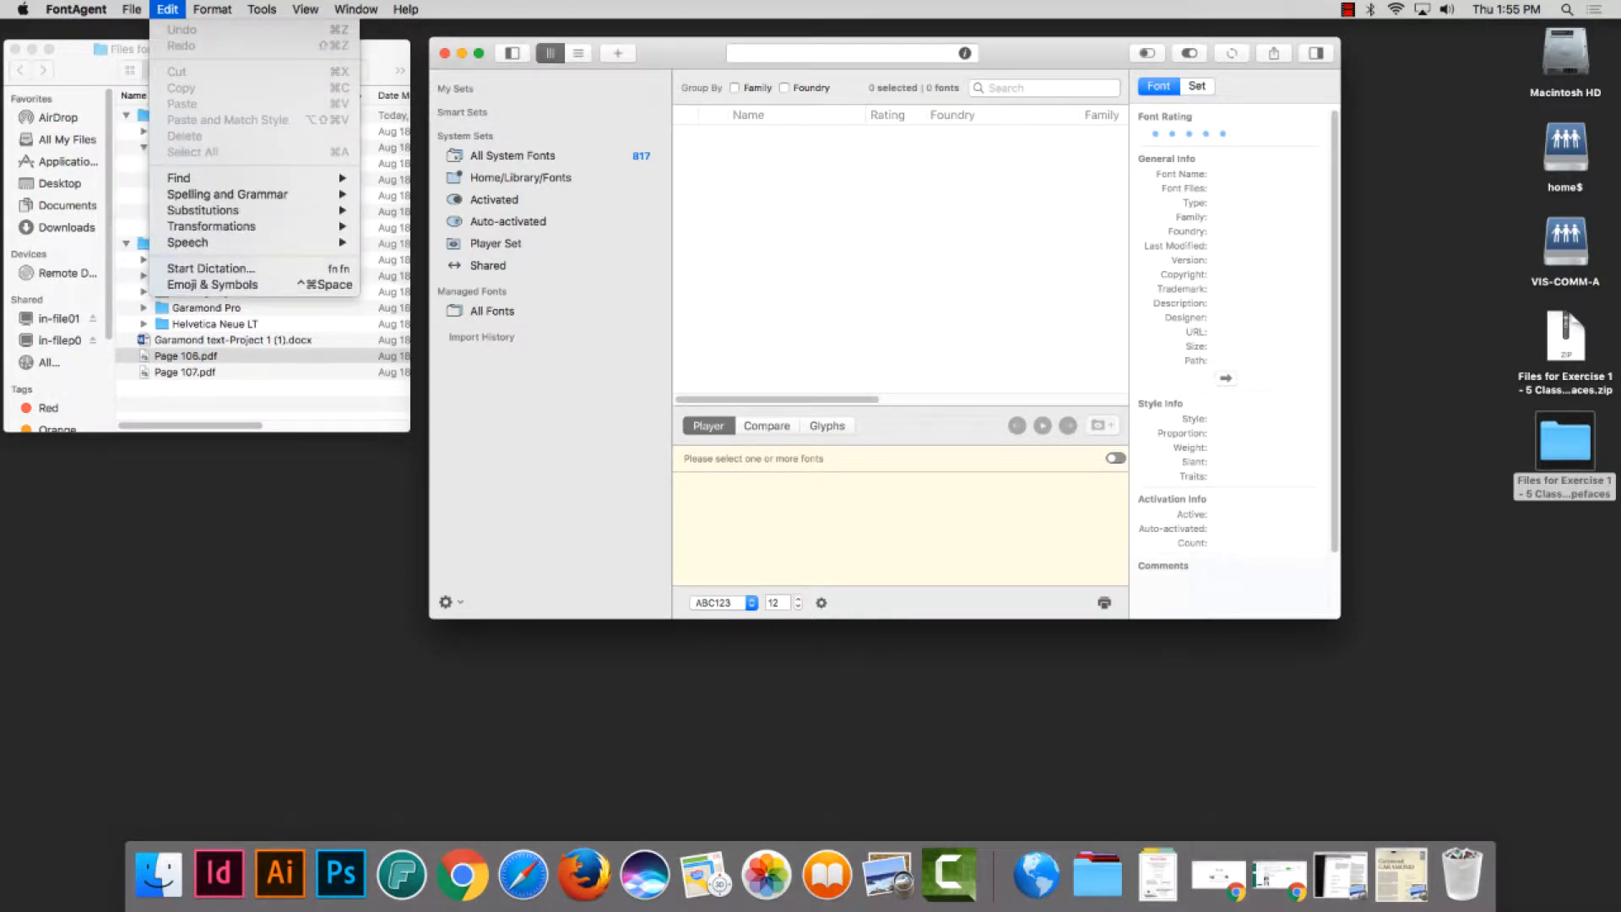
mouse_move(262, 9)
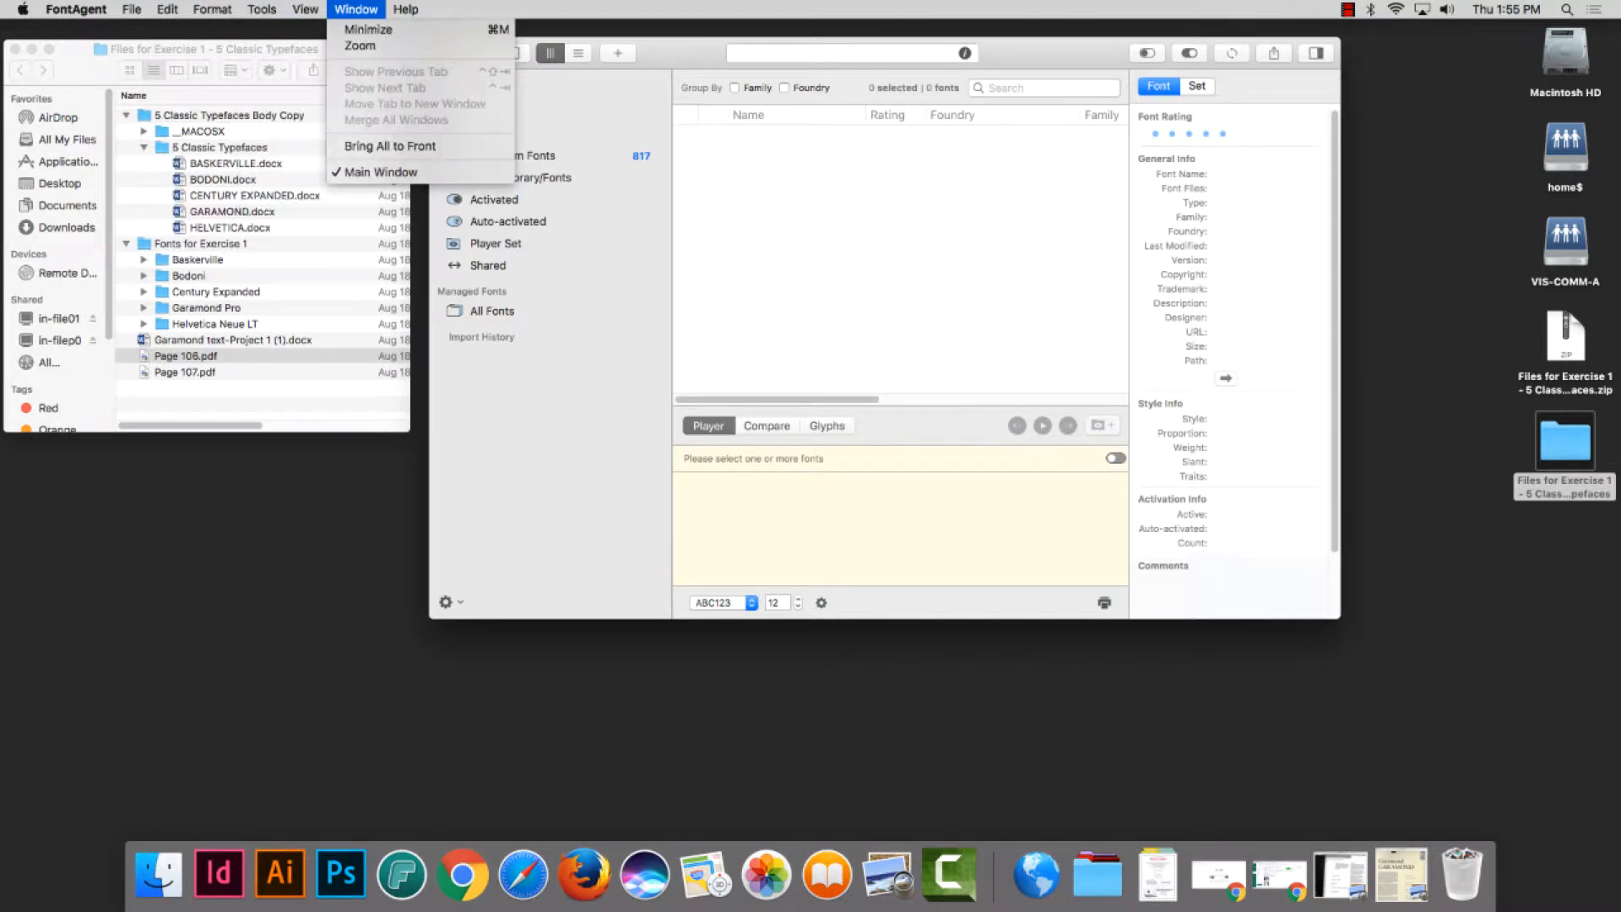
key("Escape")
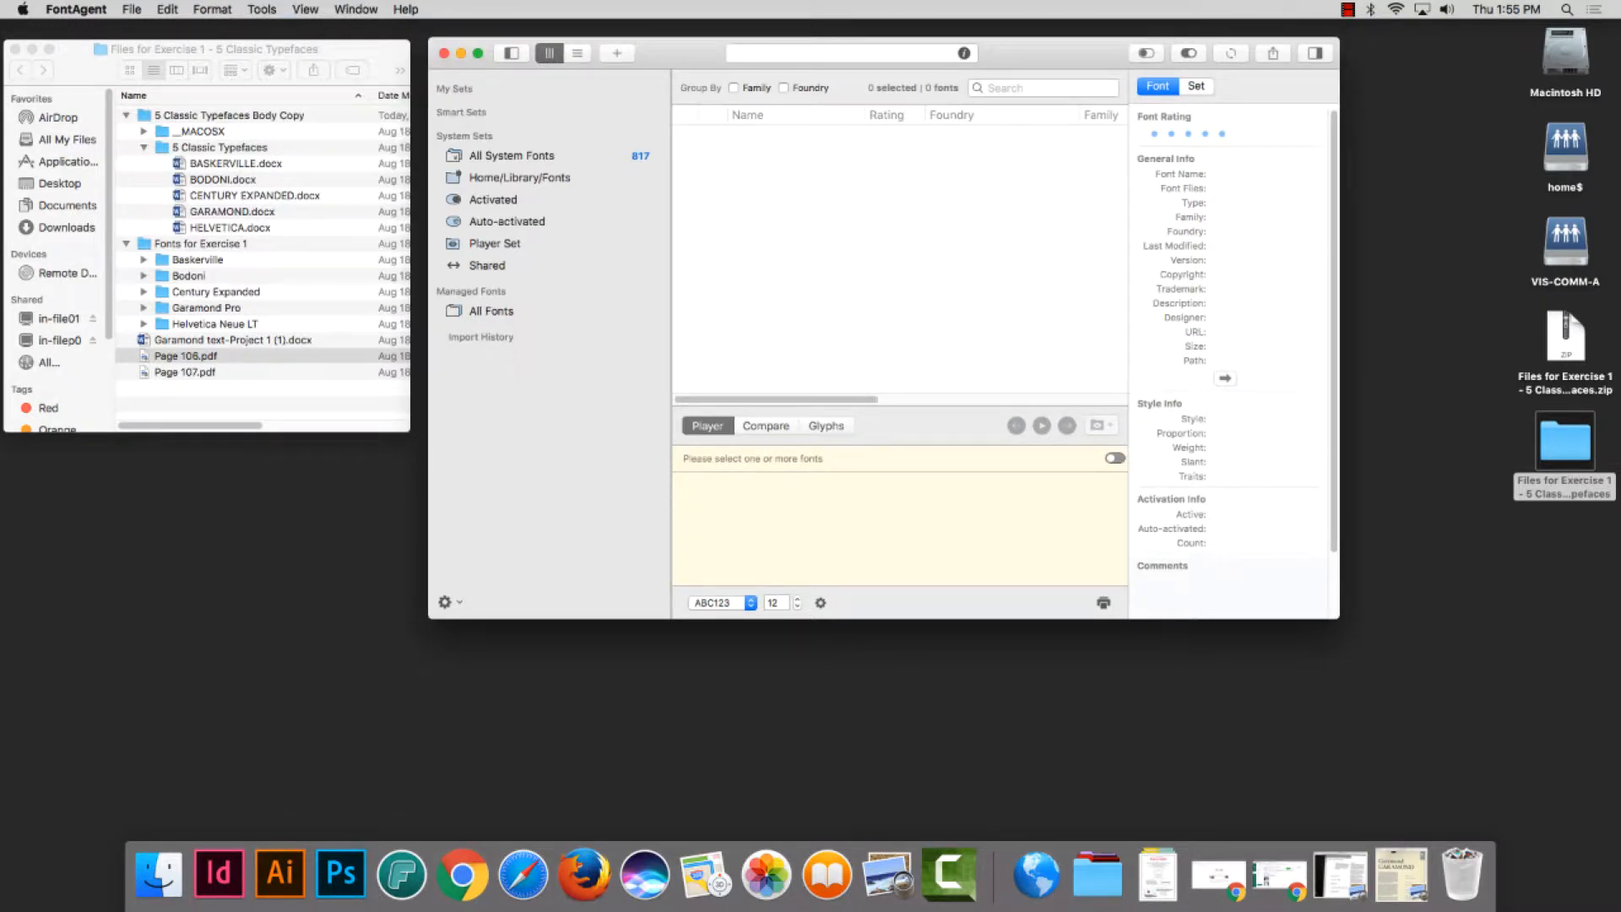
Swap the places of the Finder and FontAgent windows, keeping both fully visible beside each other
left_click_drag(211, 48, 1308, 63)
left_click_drag(1047, 51, 782, 74)
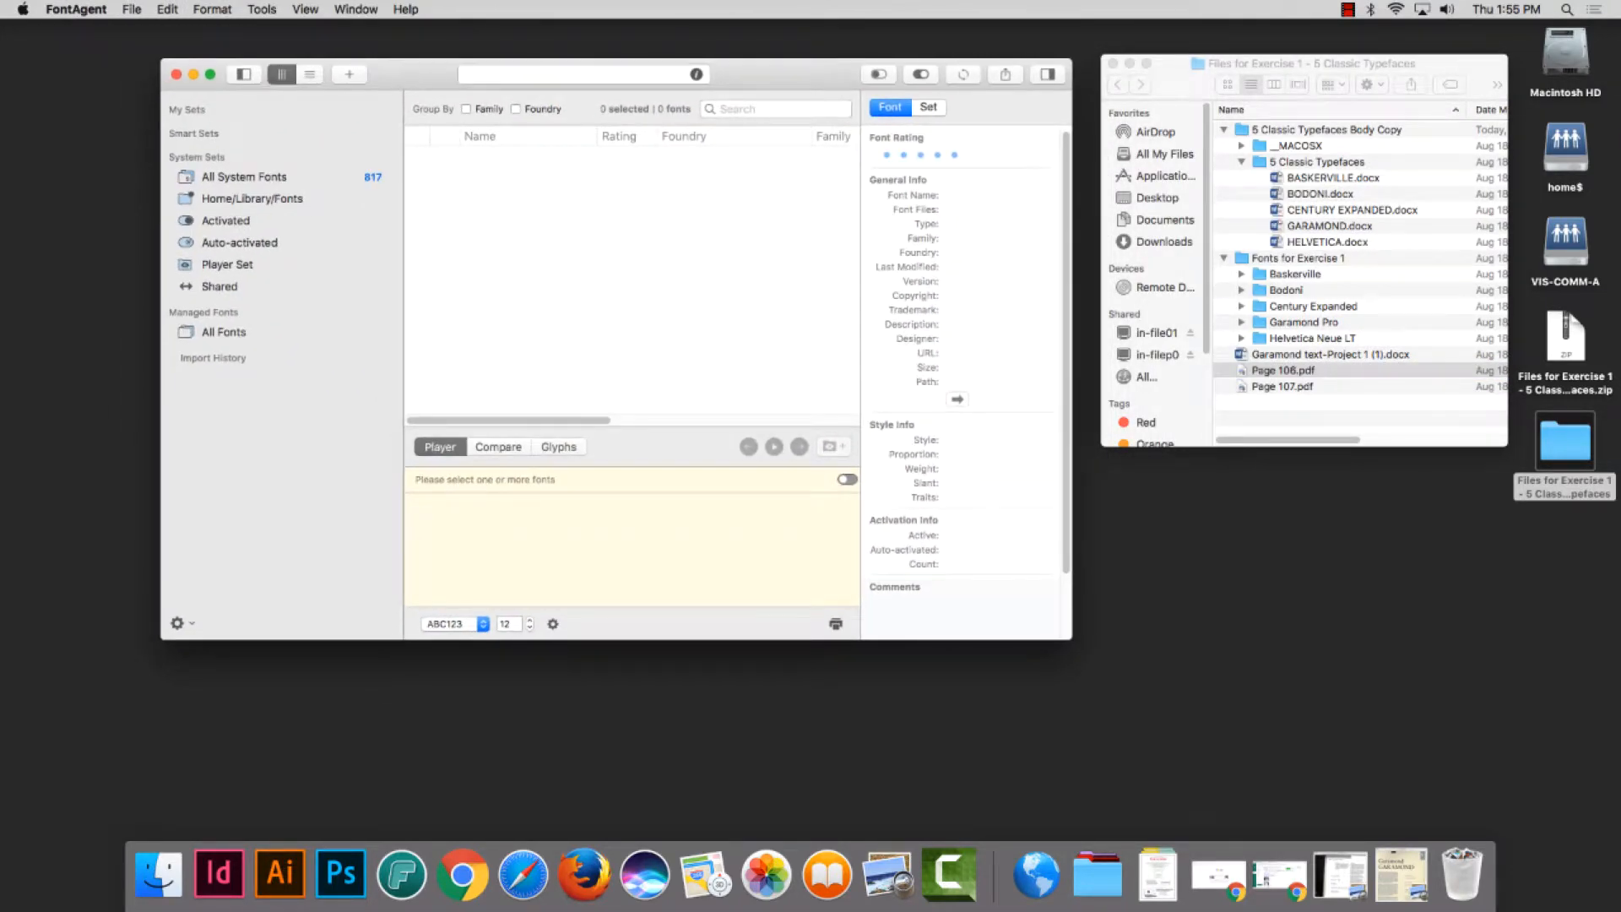
left_click(262, 10)
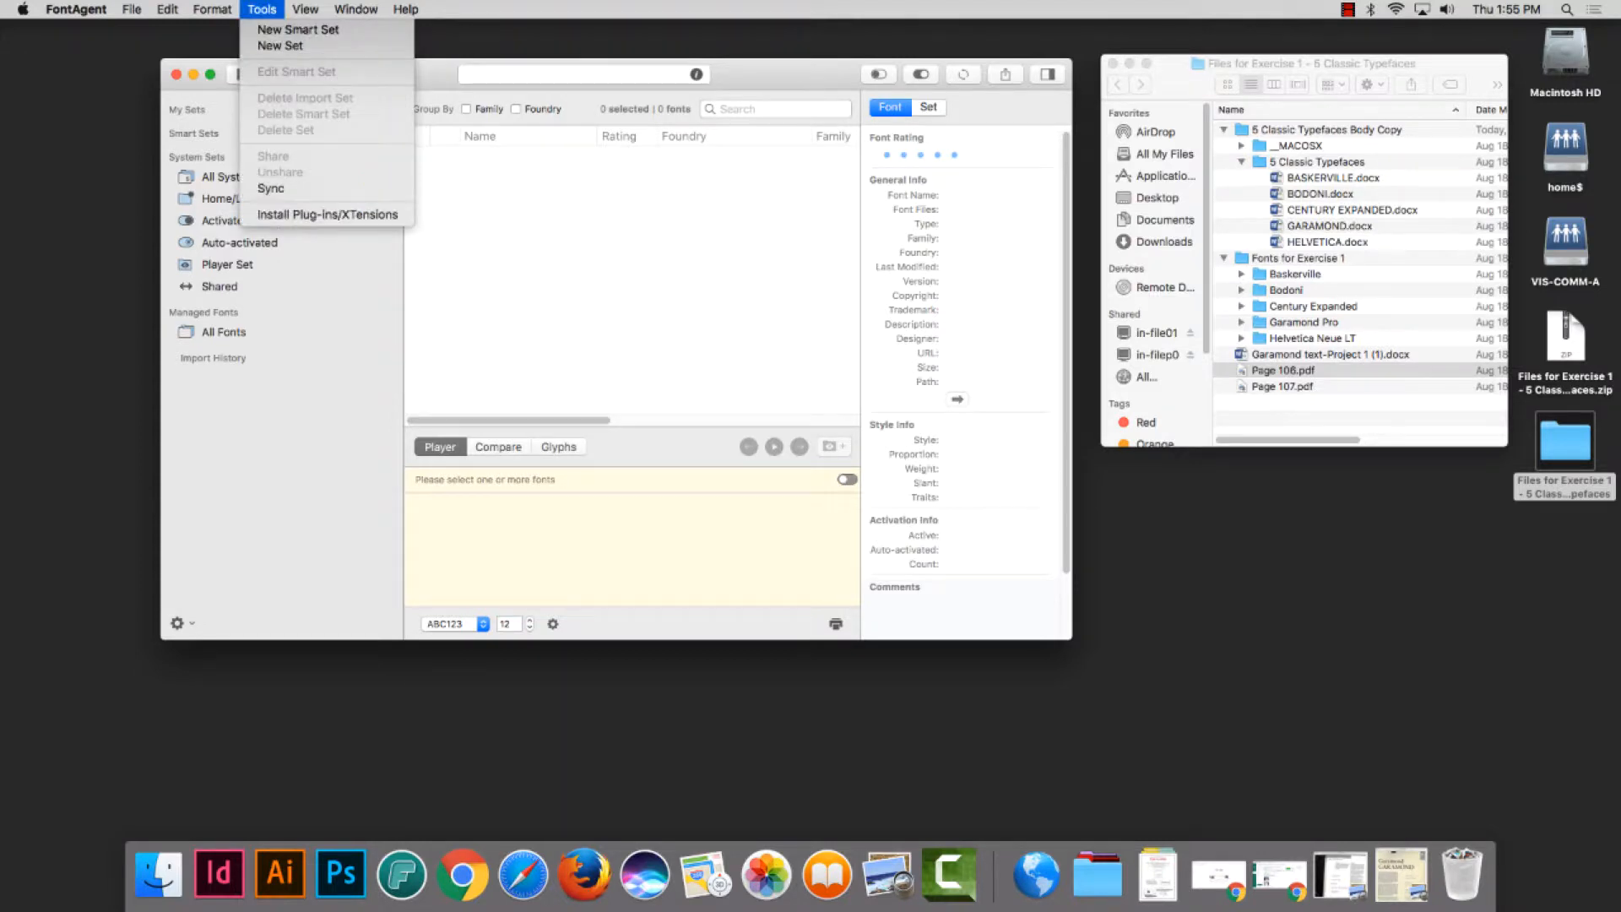
key("Escape")
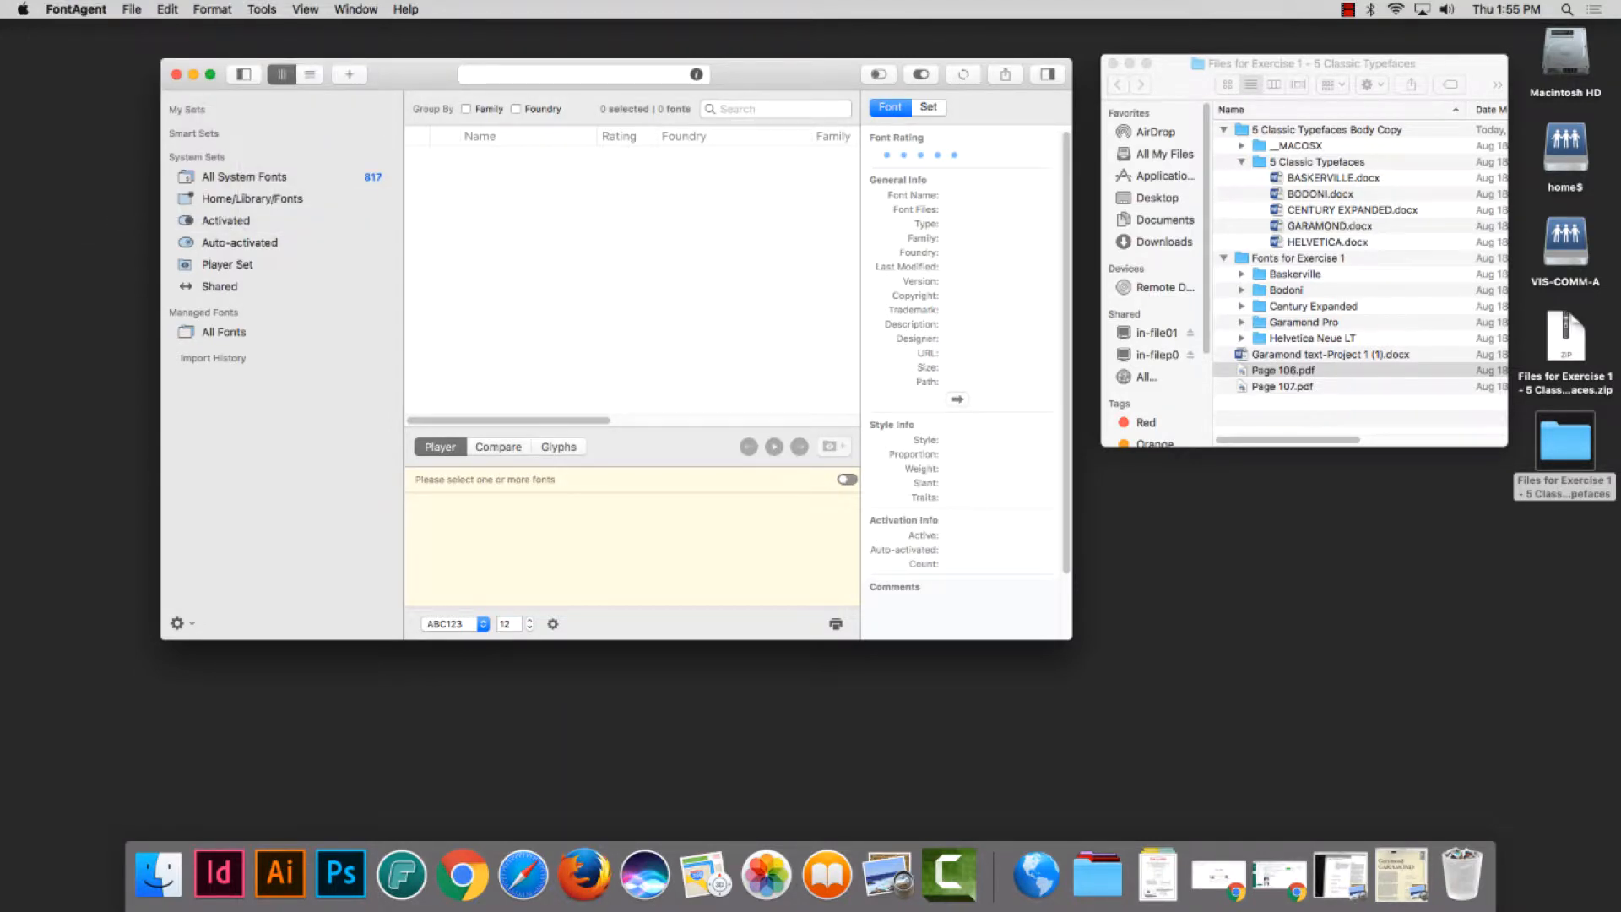
left_click_drag(782, 74, 761, 71)
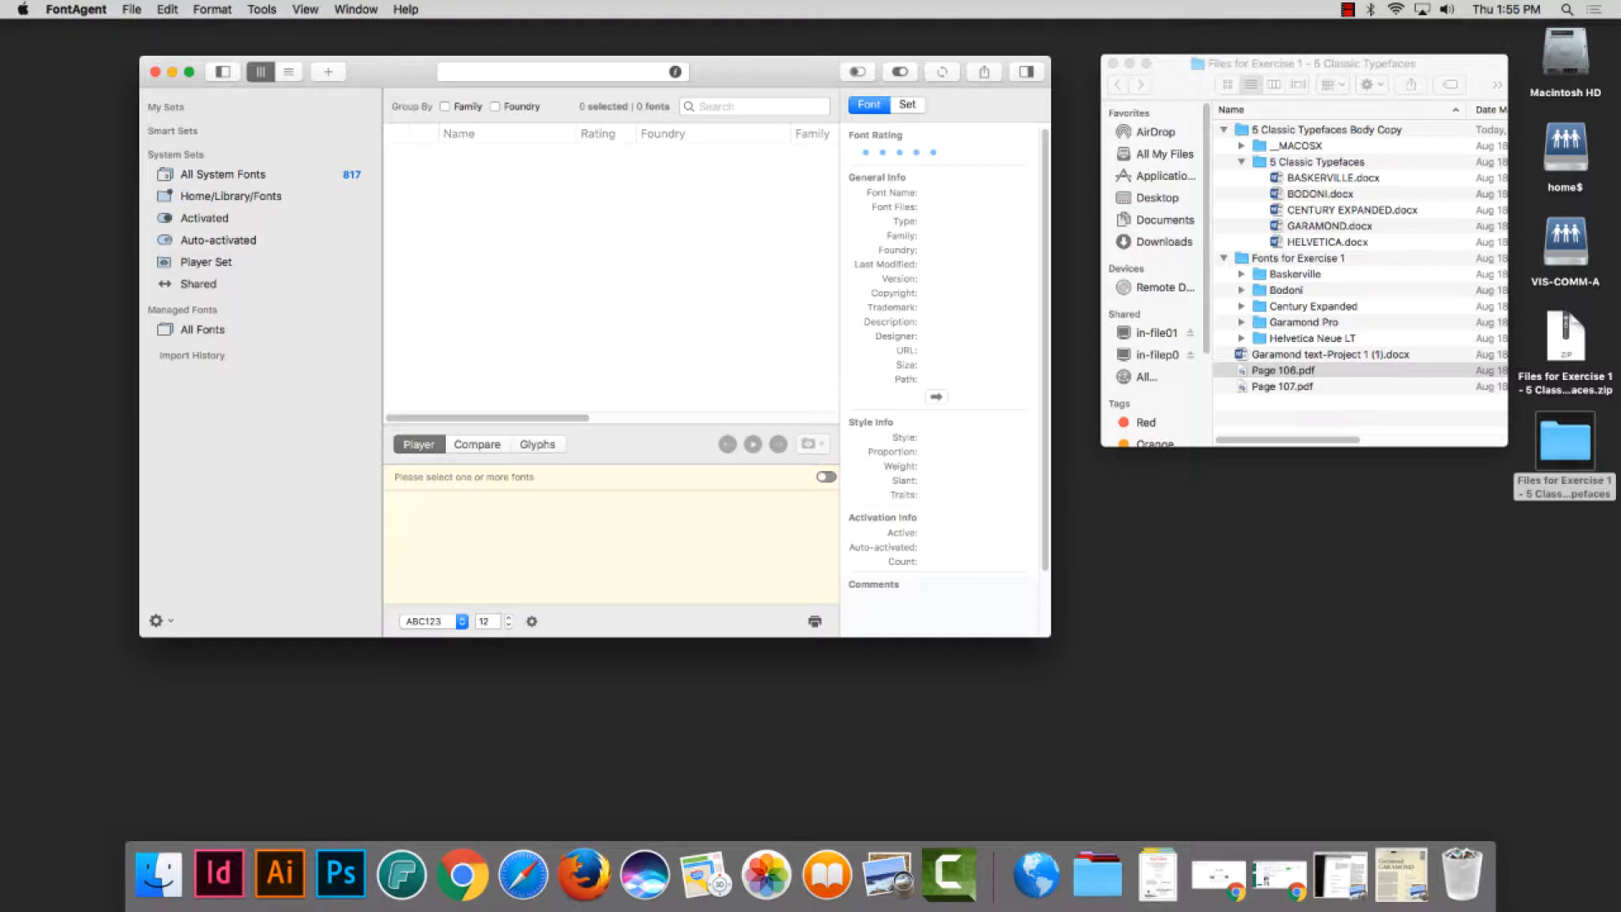
Create a new empty font set named Exercise 1
left_click(261, 9)
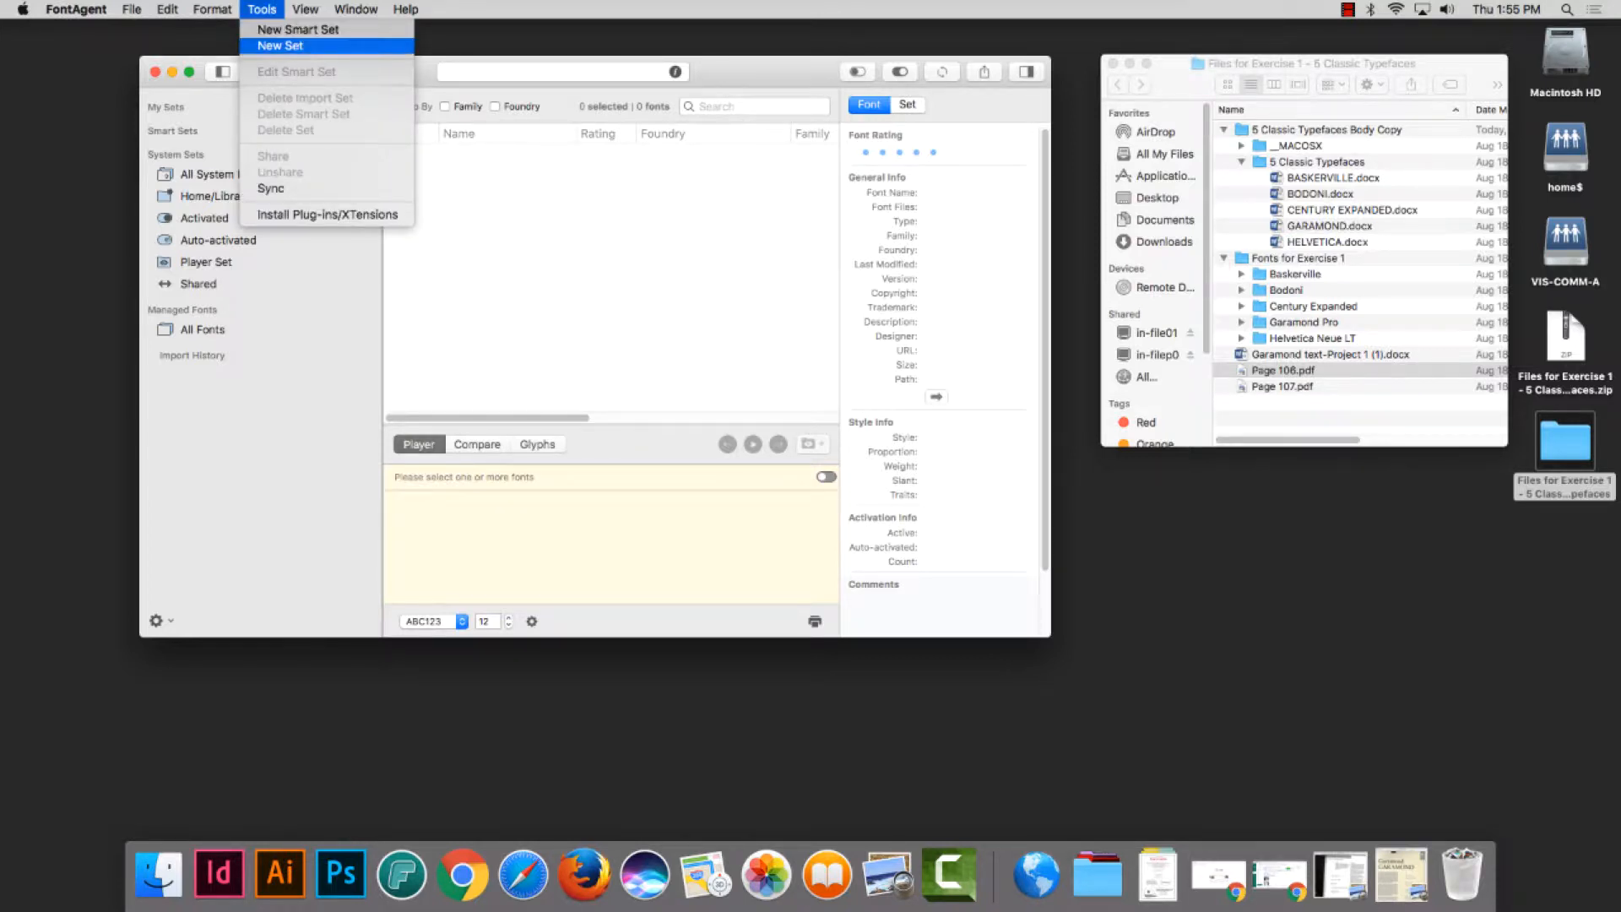
left_click(280, 46)
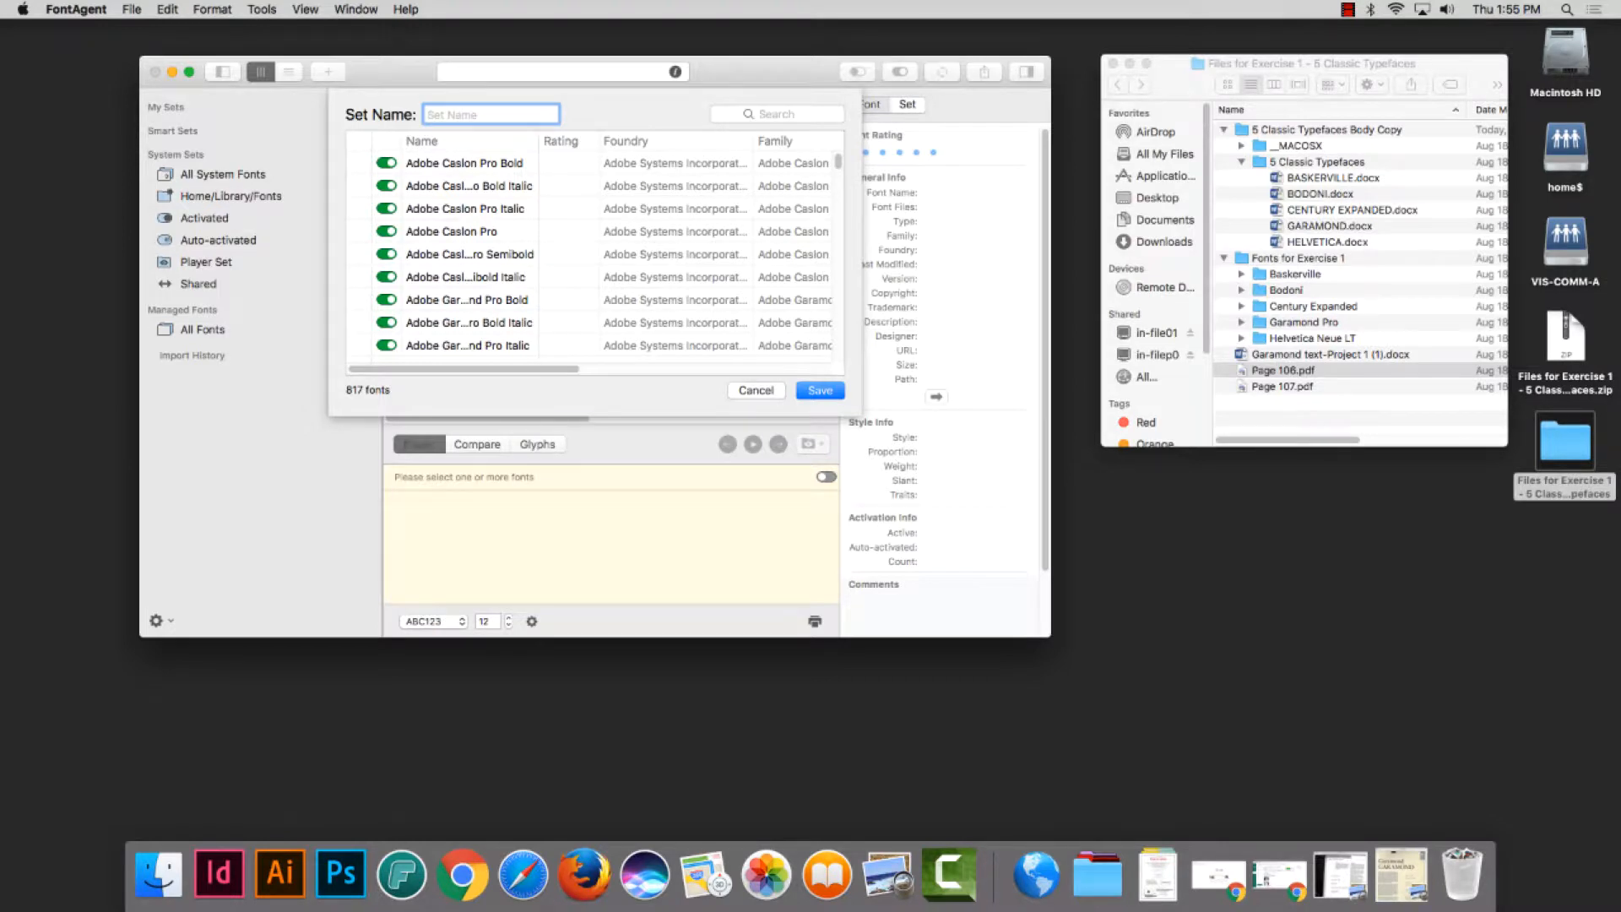
type("Exercise 1")
key("Return")
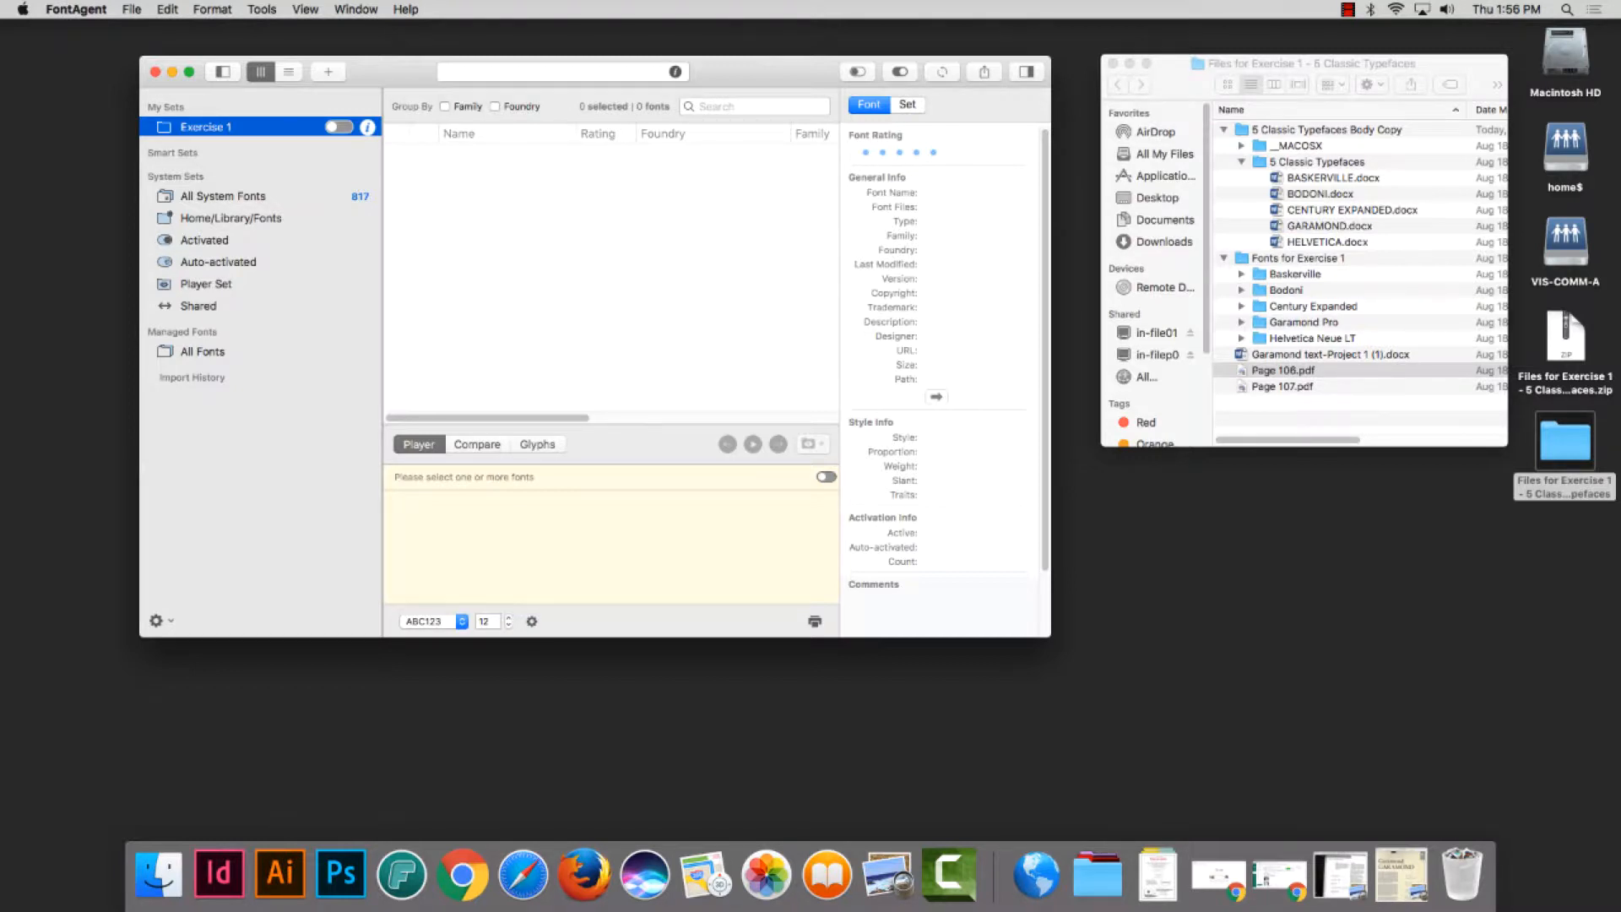
Import the fonts from the "Files for Exercise 1 - 5 Classic Typefaces" folder on the Desktop and dismiss the import report
right_click(219, 127)
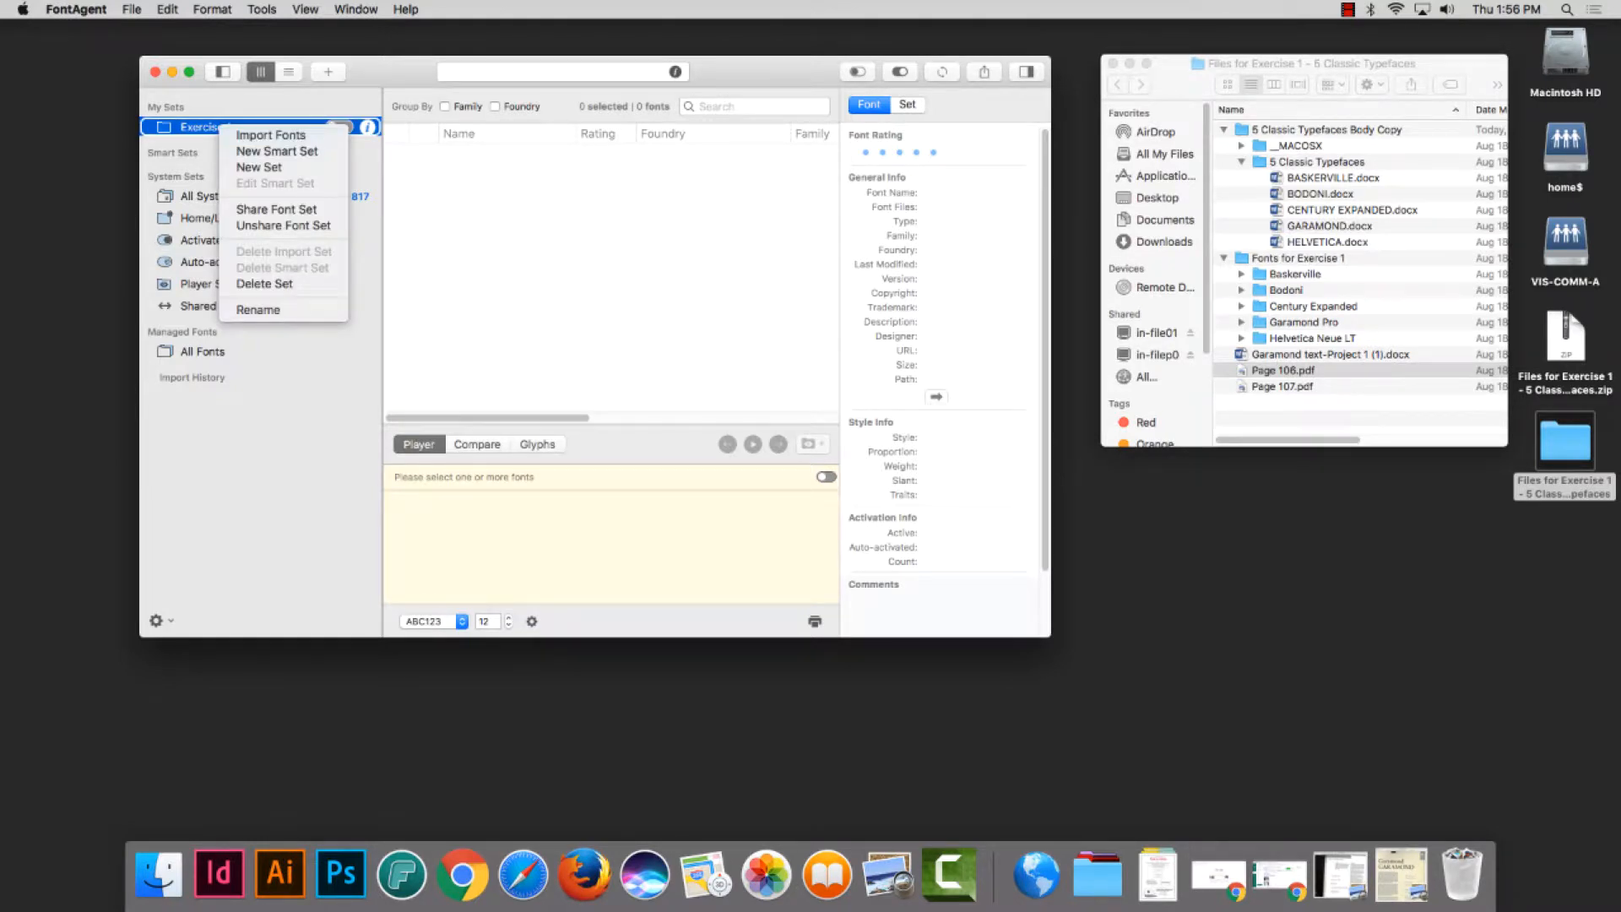
key("Escape")
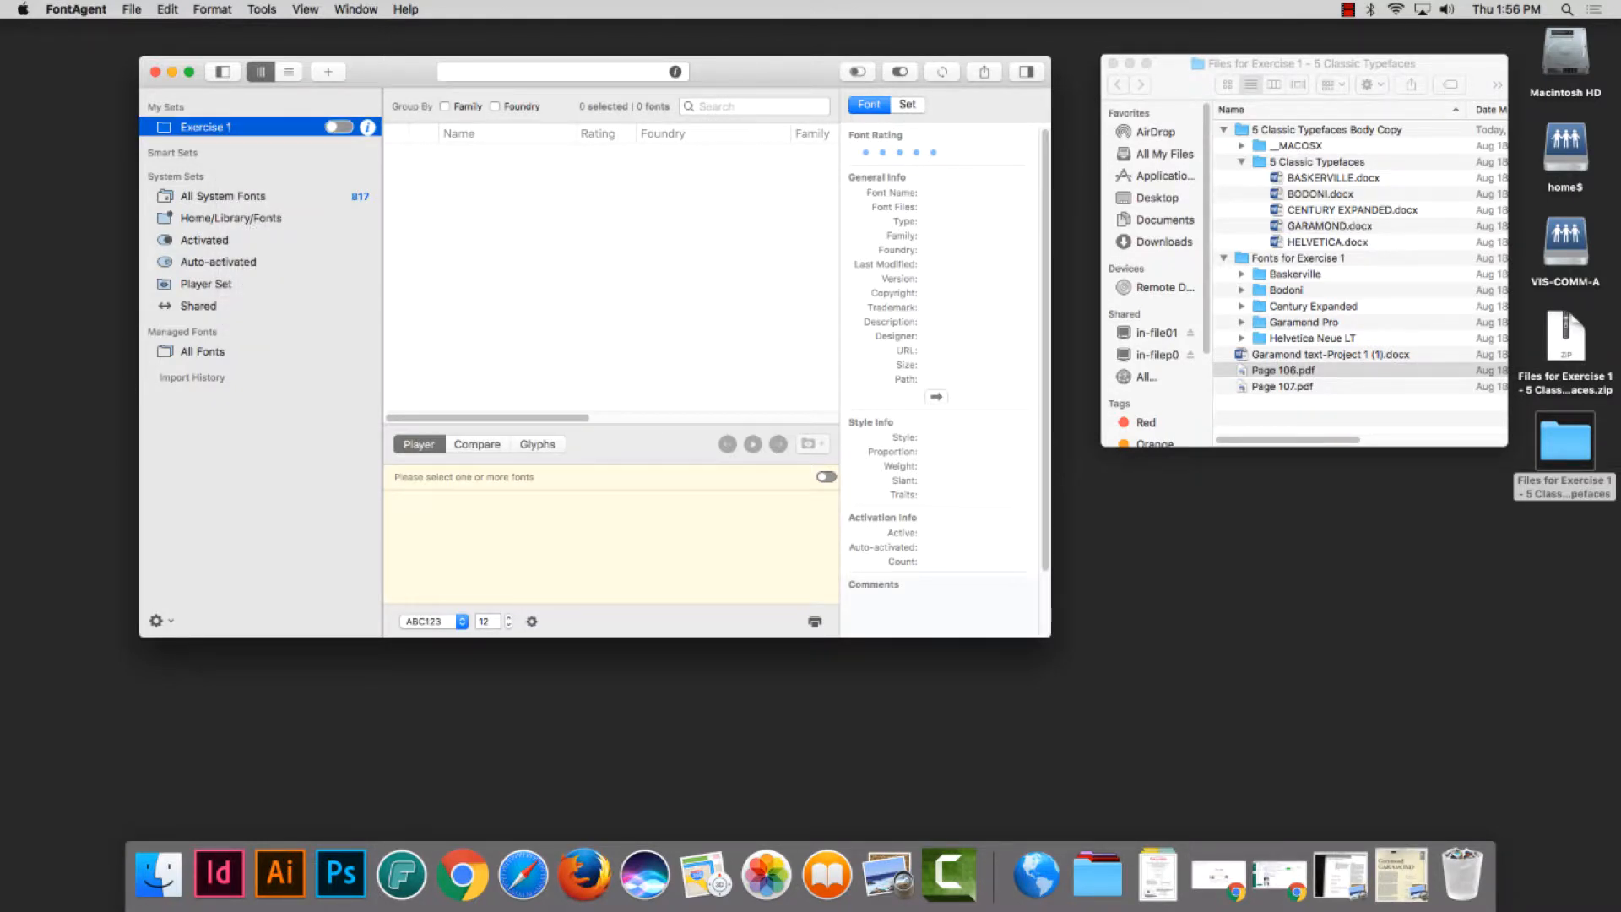
right_click(224, 127)
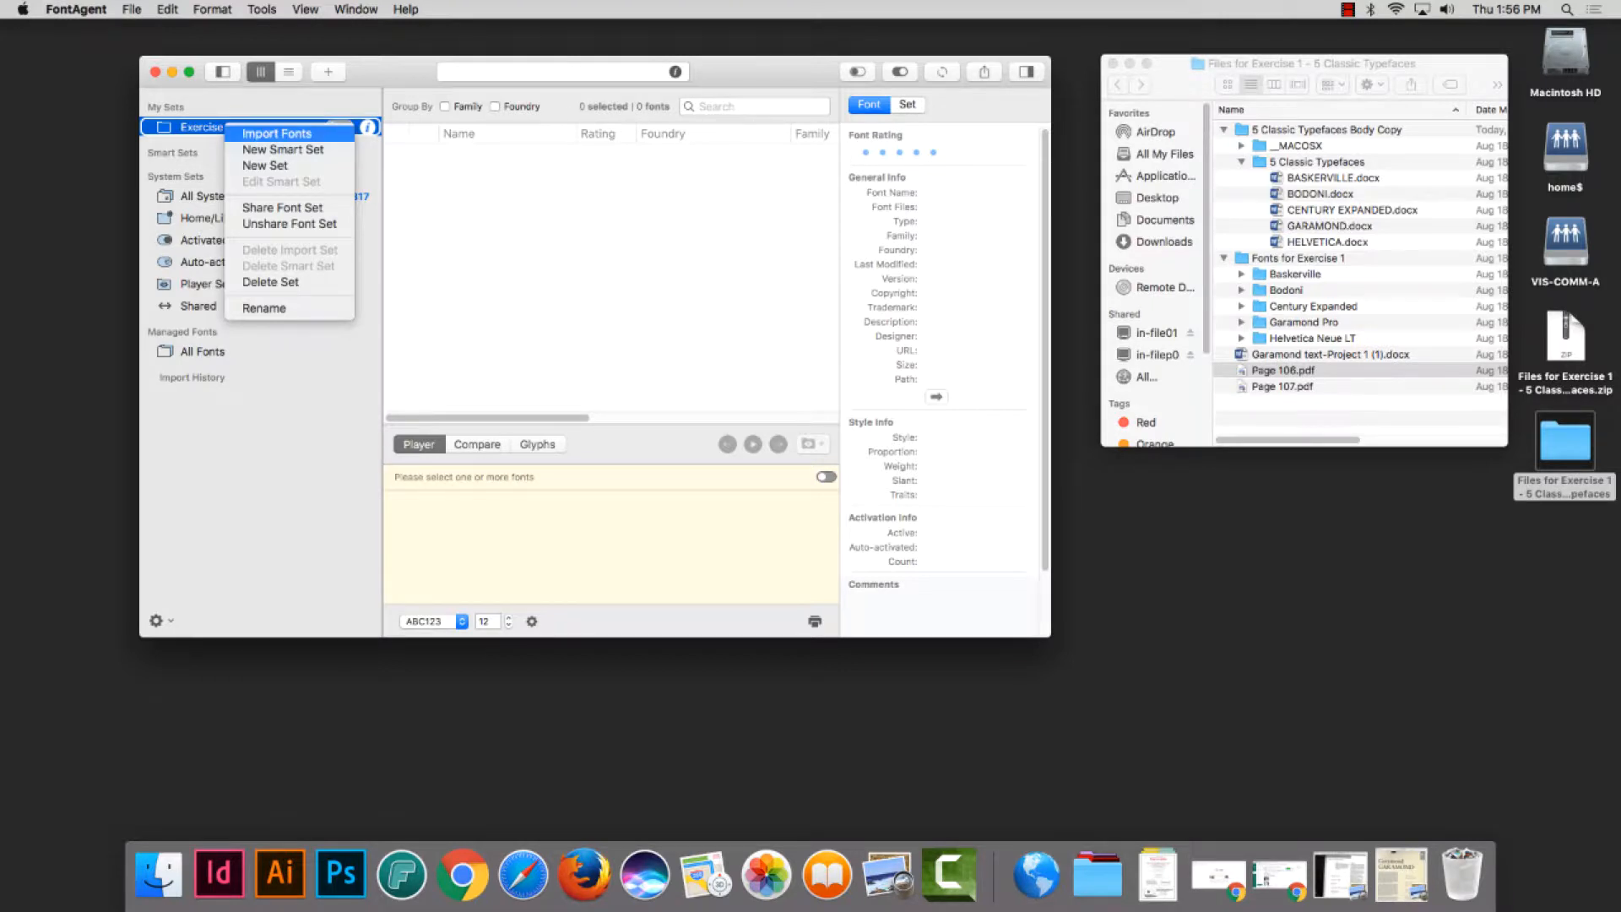
left_click(276, 133)
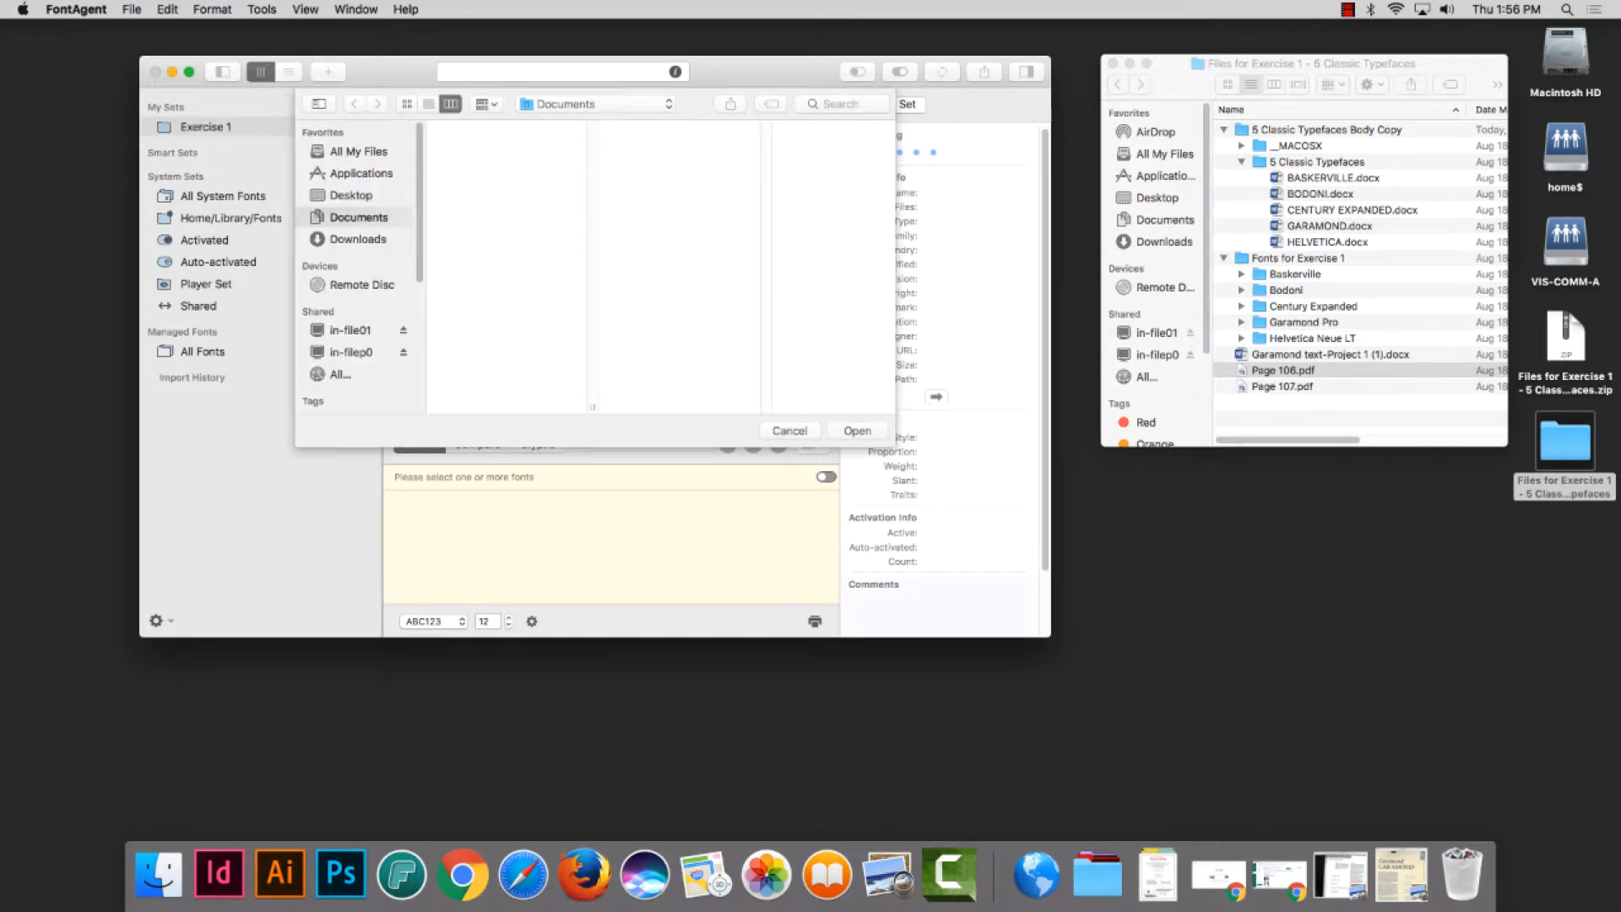
left_click(595, 104)
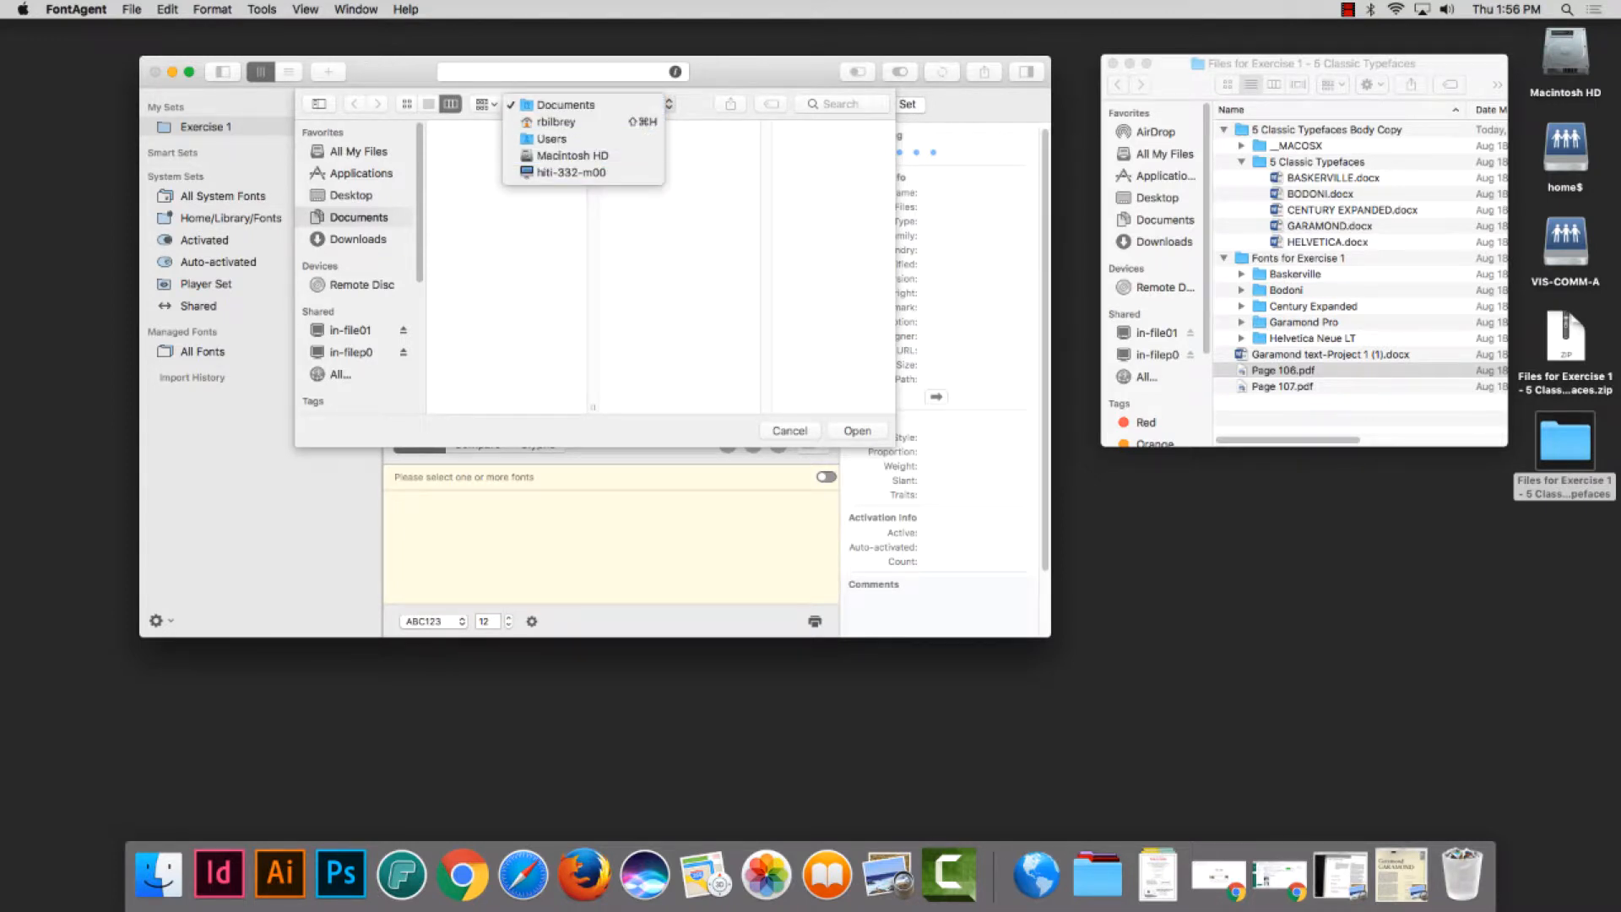
key("Escape")
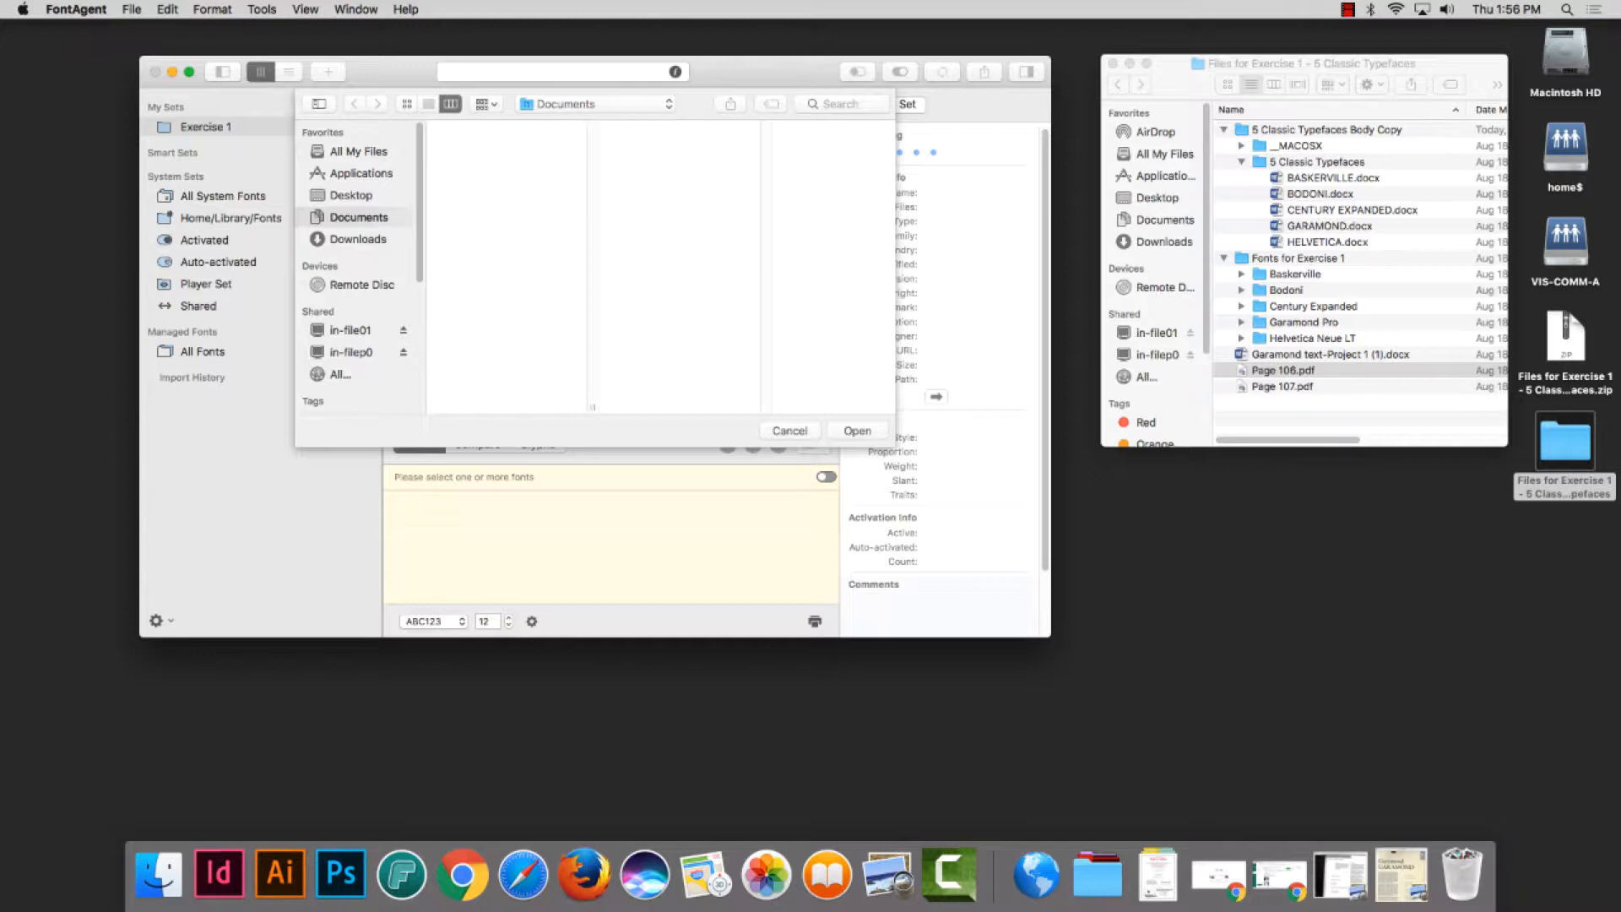
left_click(350, 195)
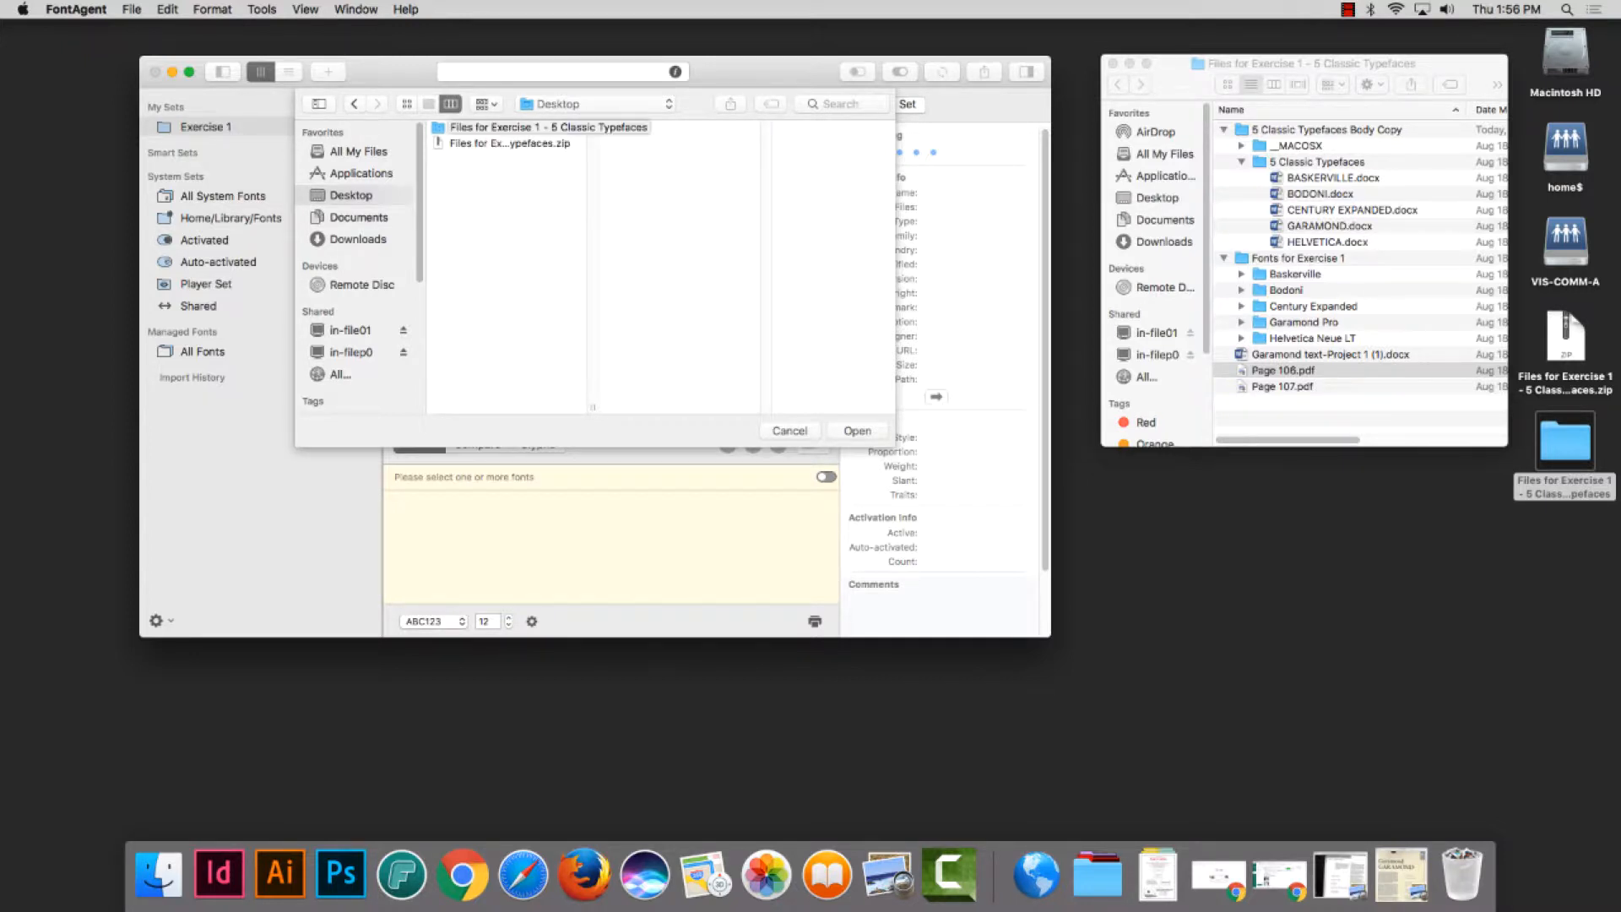
double_click(506, 127)
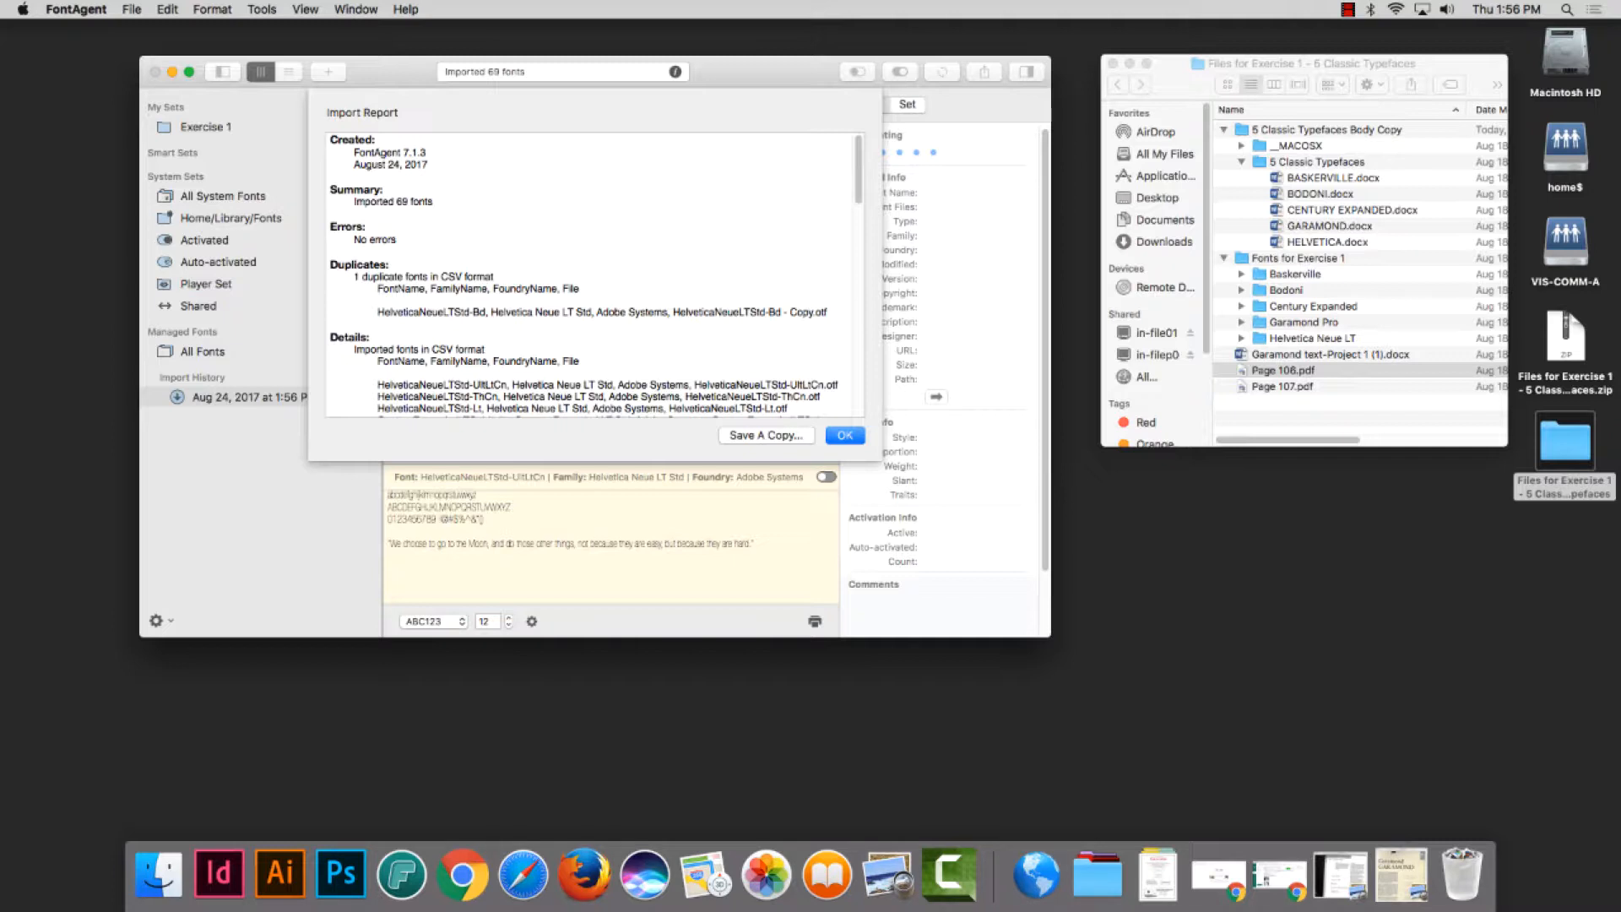
left_click_drag(361, 238, 450, 276)
key("Return")
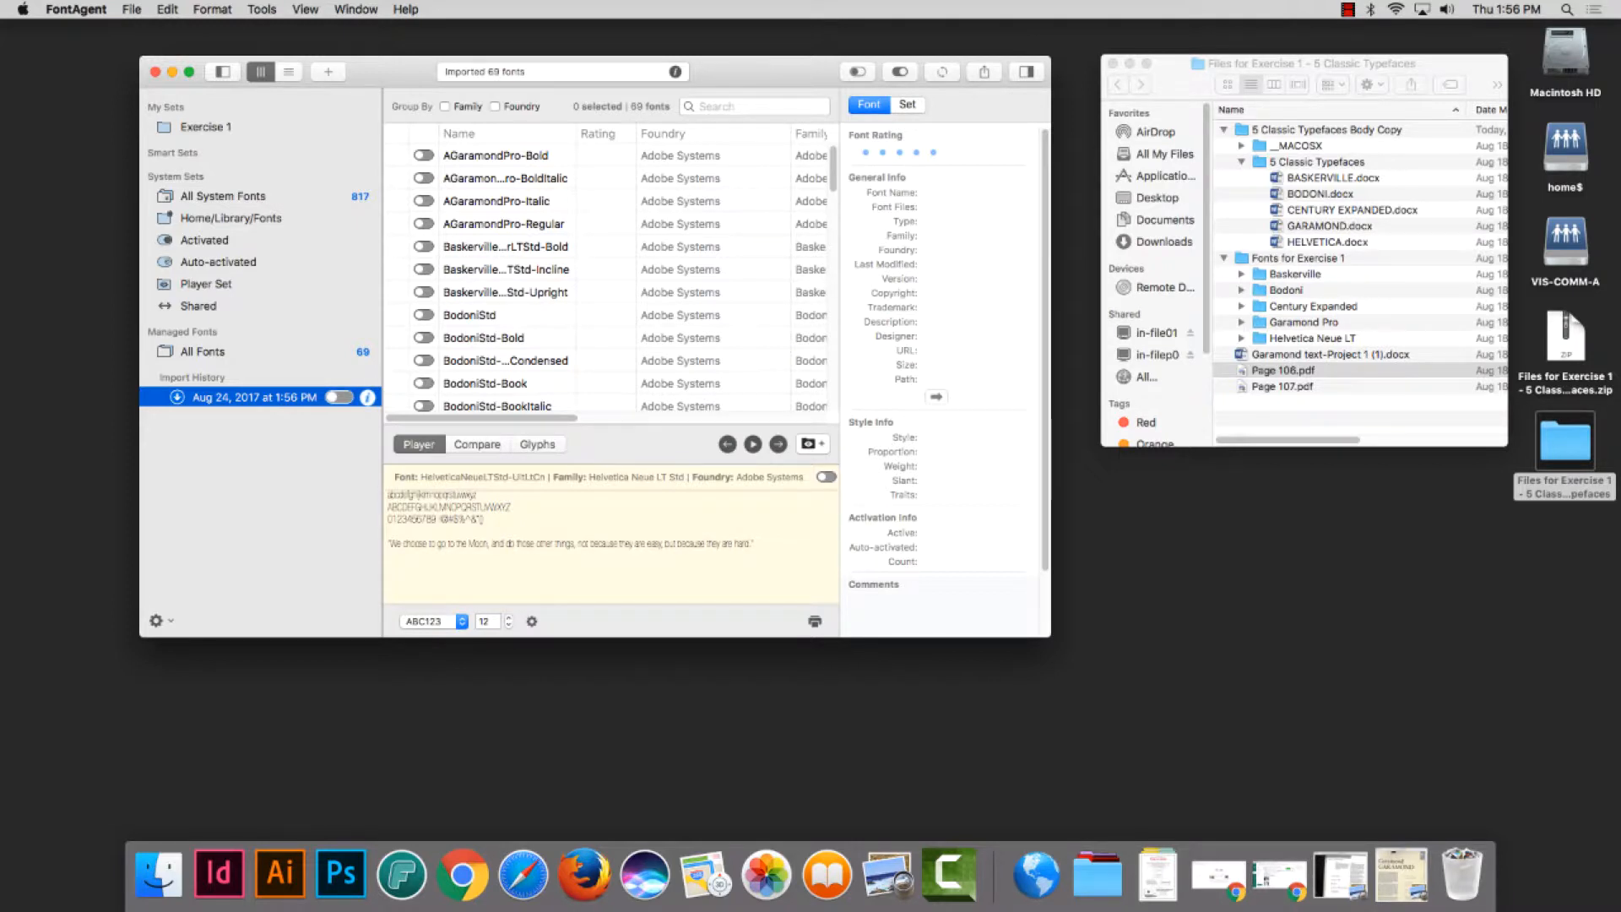
Rename the dated import set in the import history as Exercise 1
double_click(205, 126)
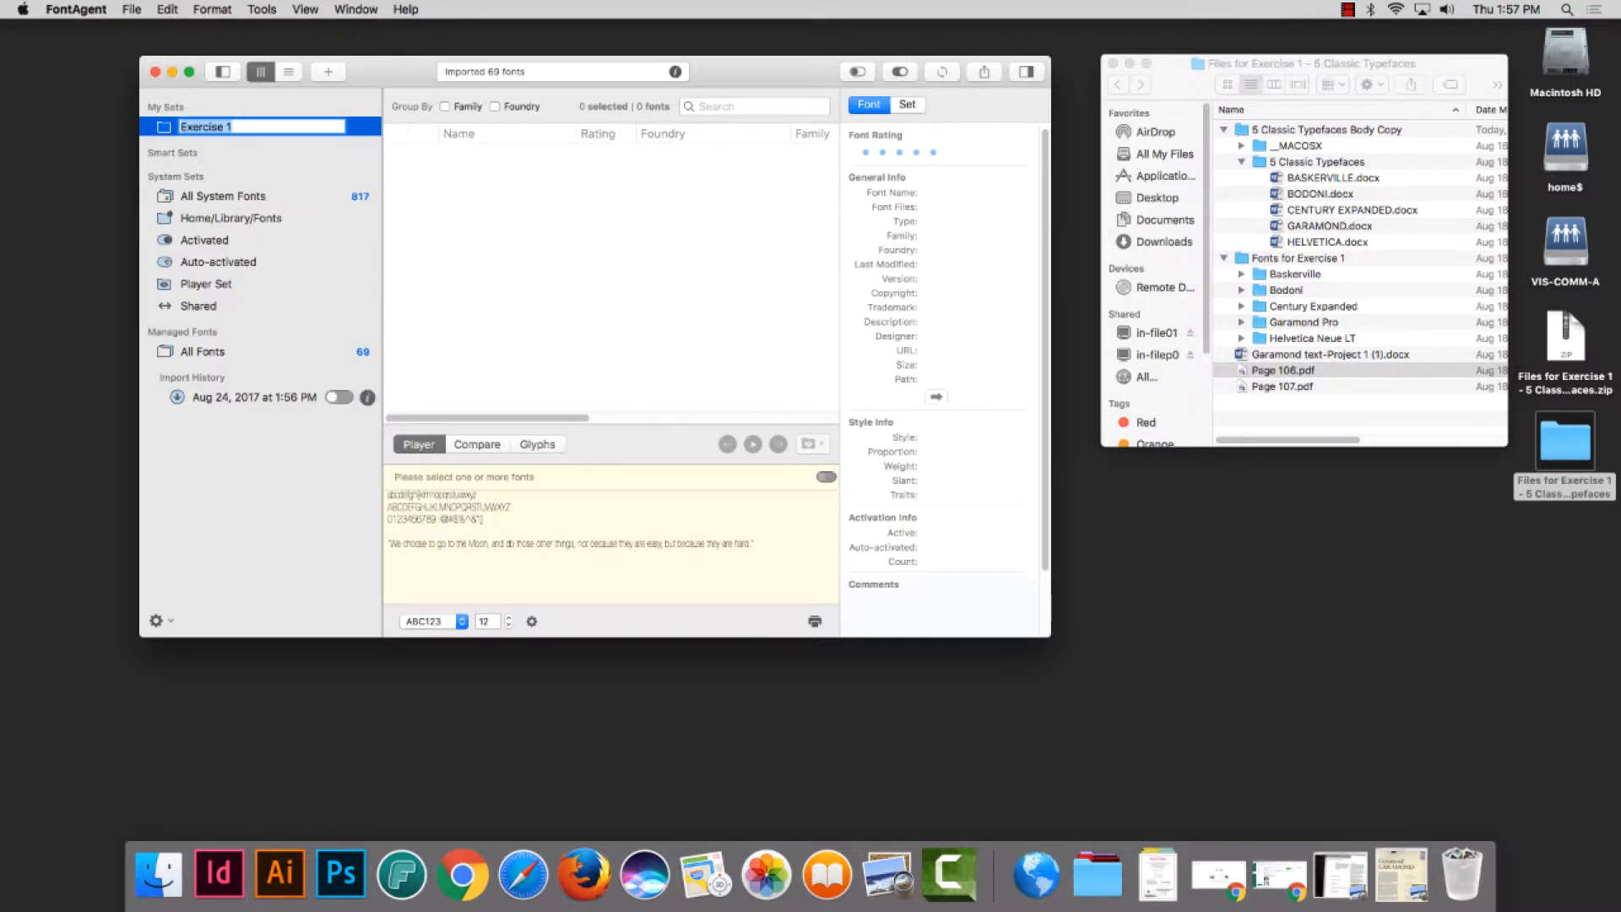
left_click(254, 397)
right_click(261, 398)
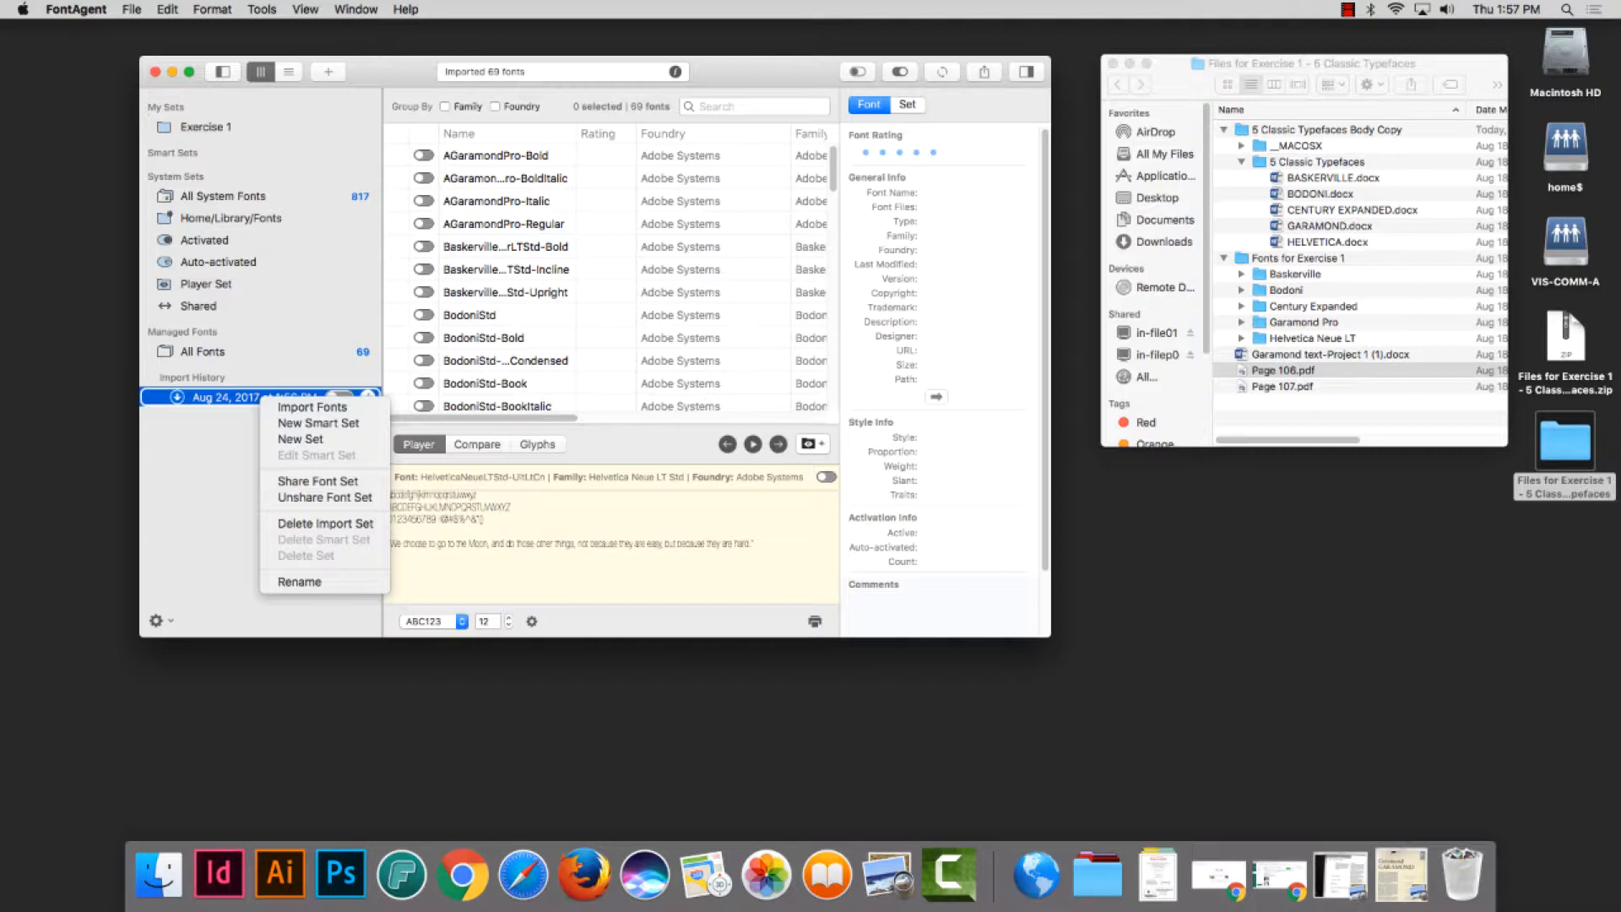
key("Escape")
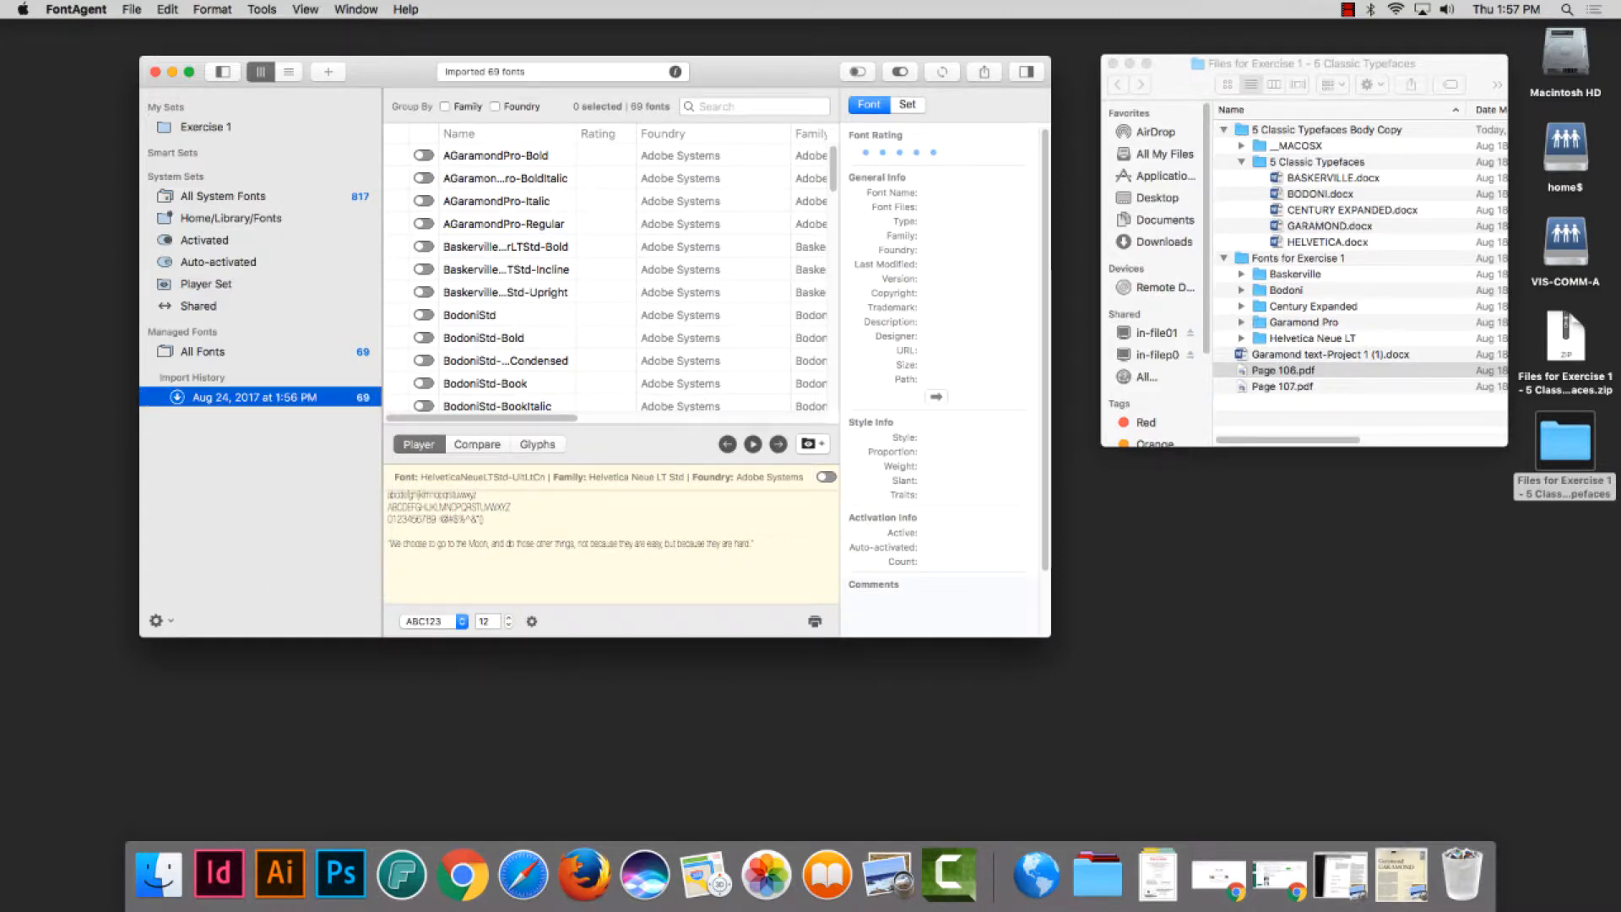
mouse_move(338, 396)
right_click(250, 397)
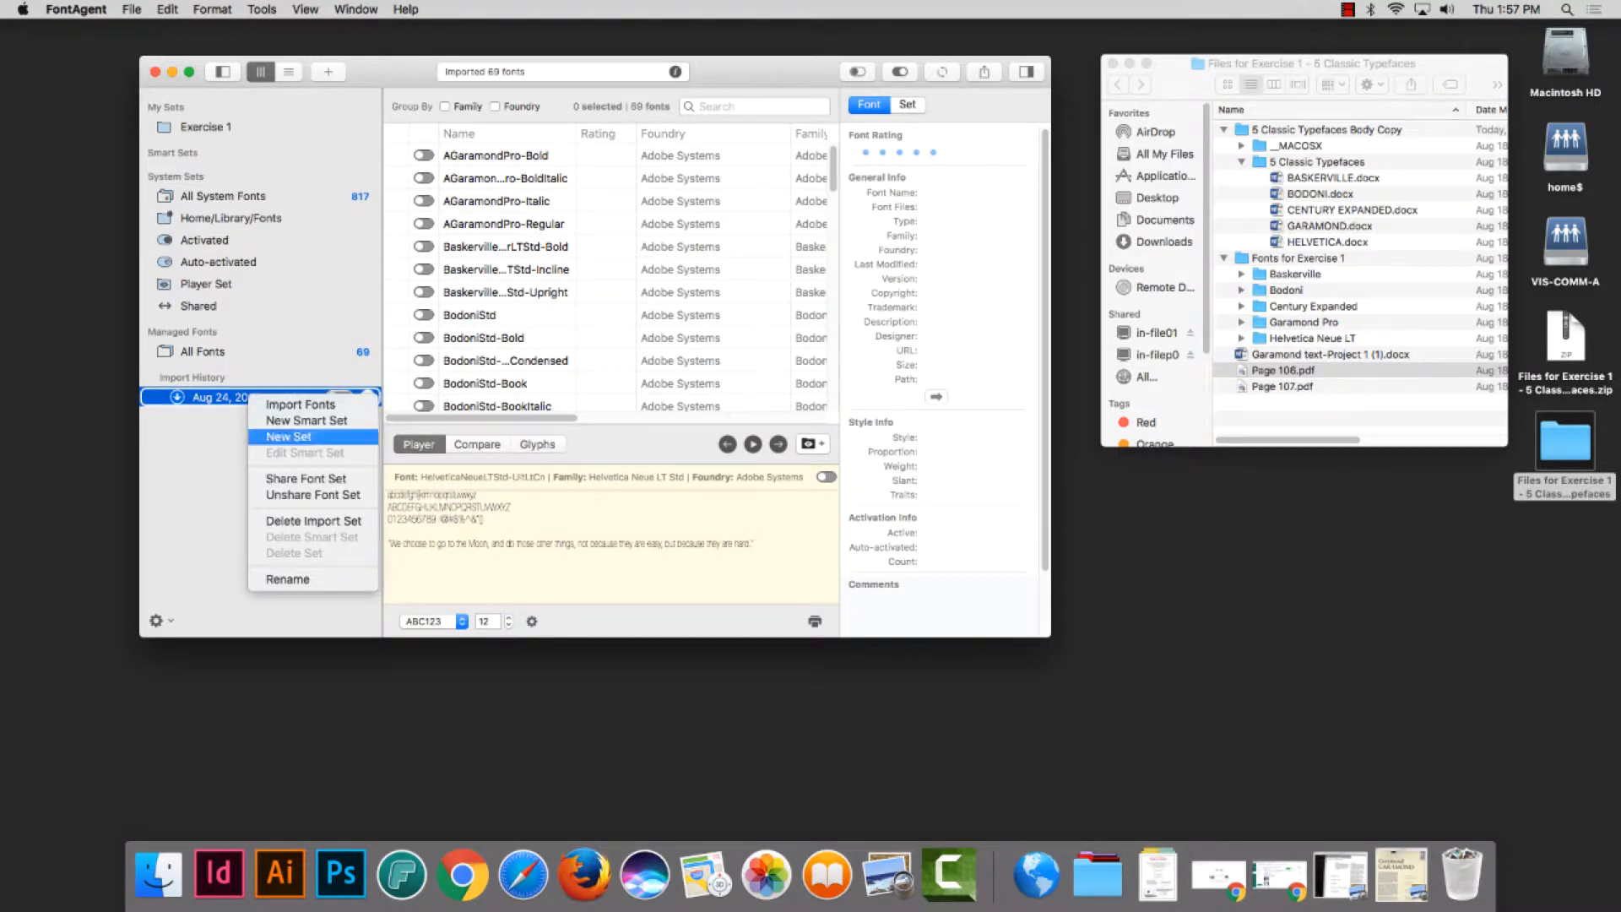
key("Return")
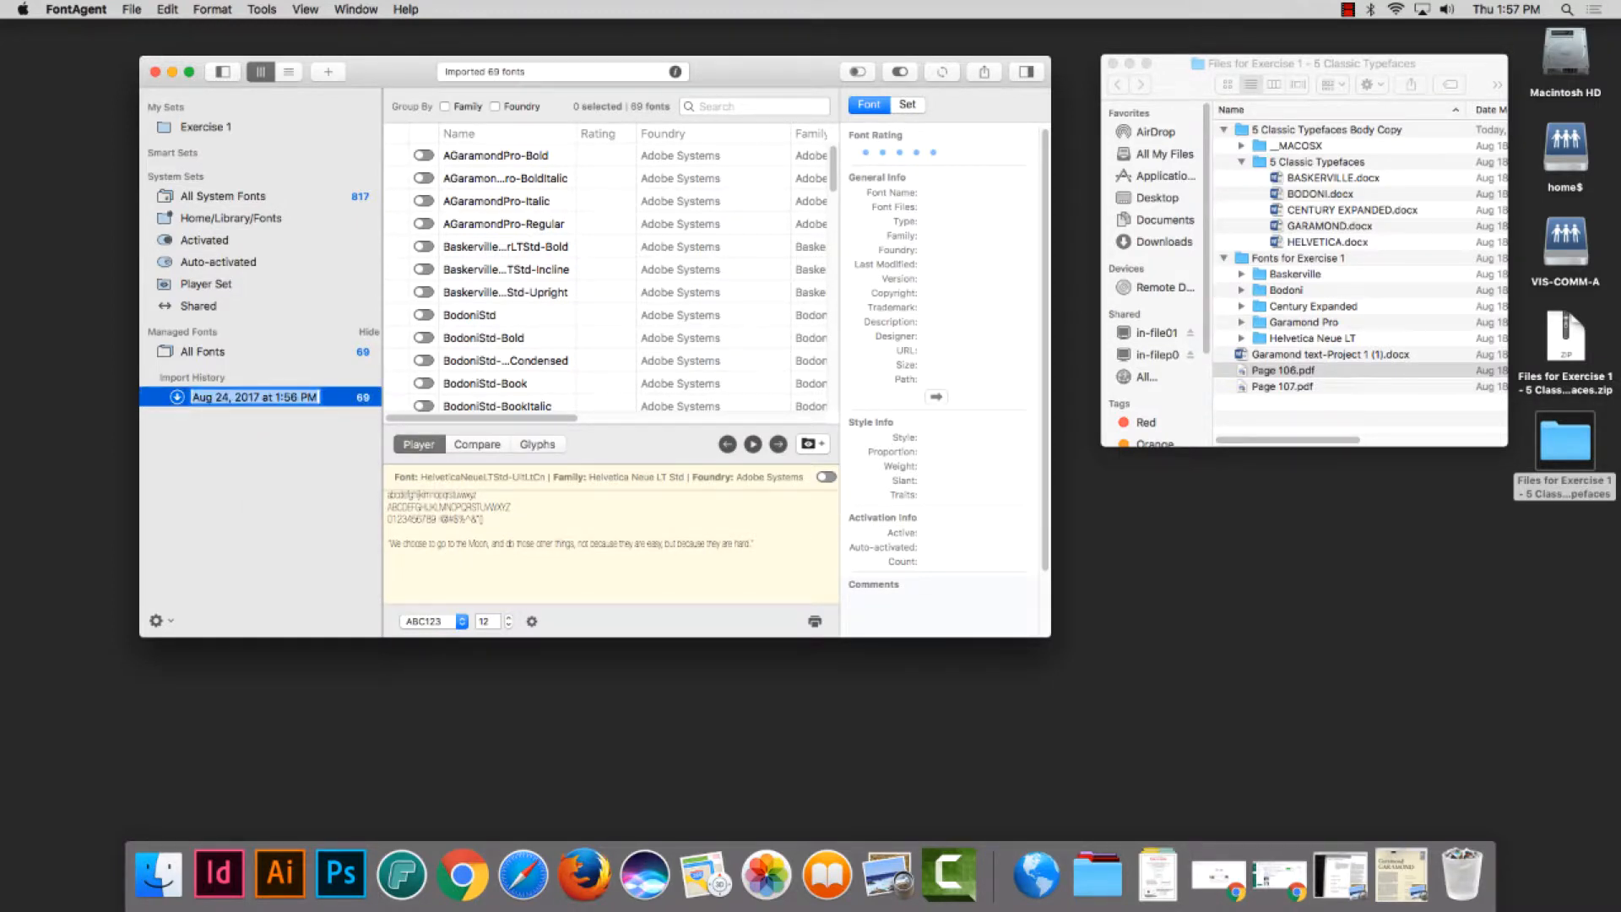
type("Exercise 1")
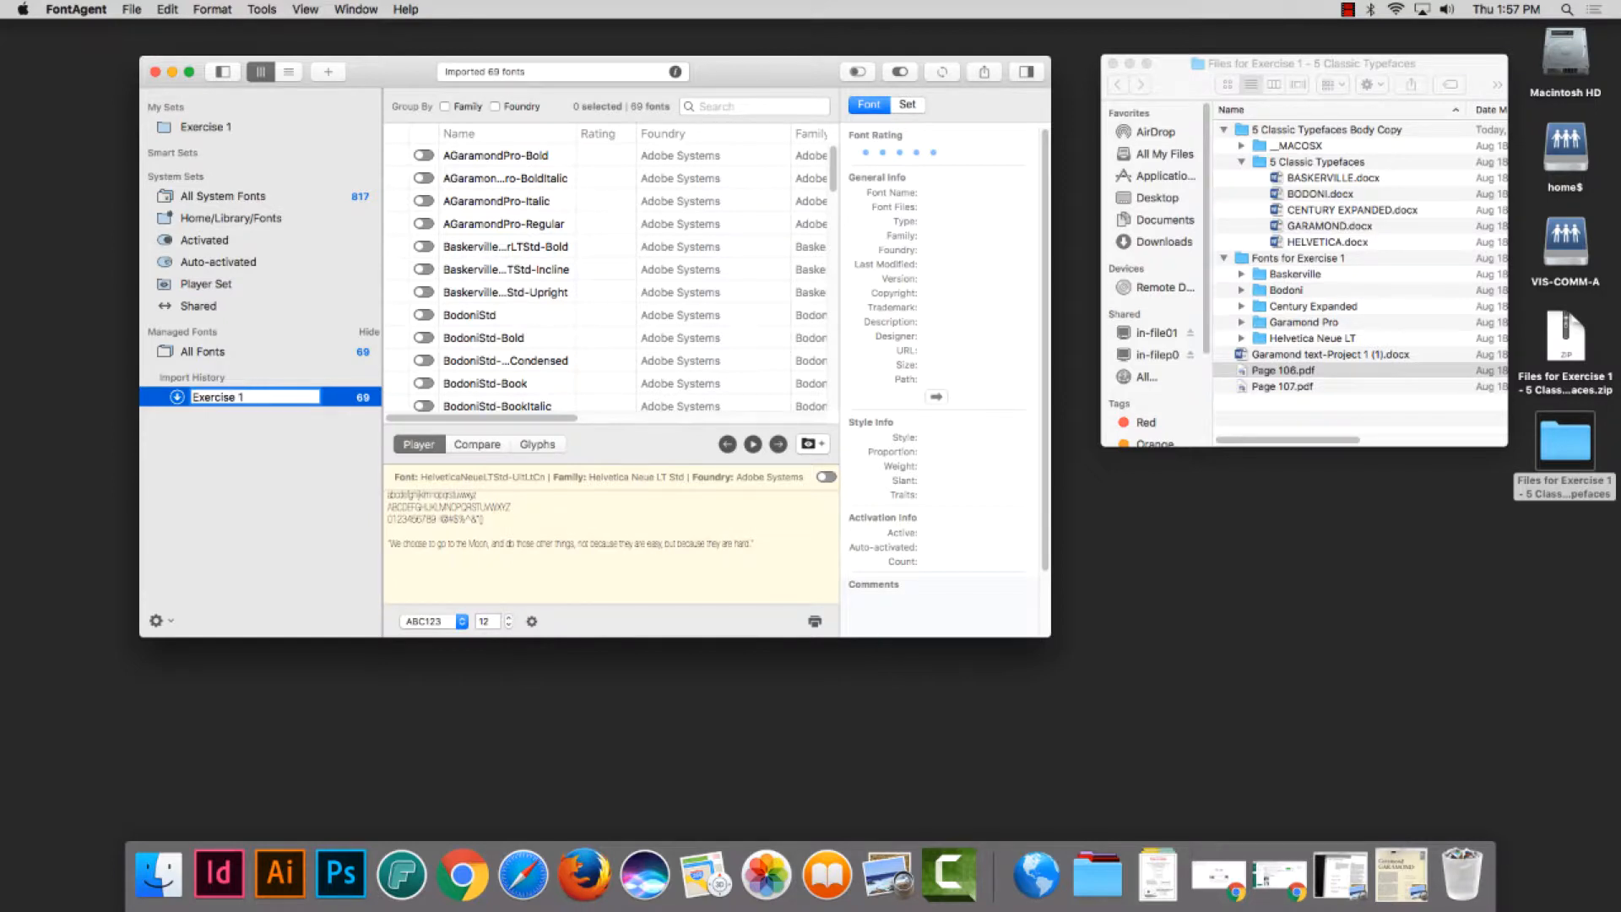
key("Return")
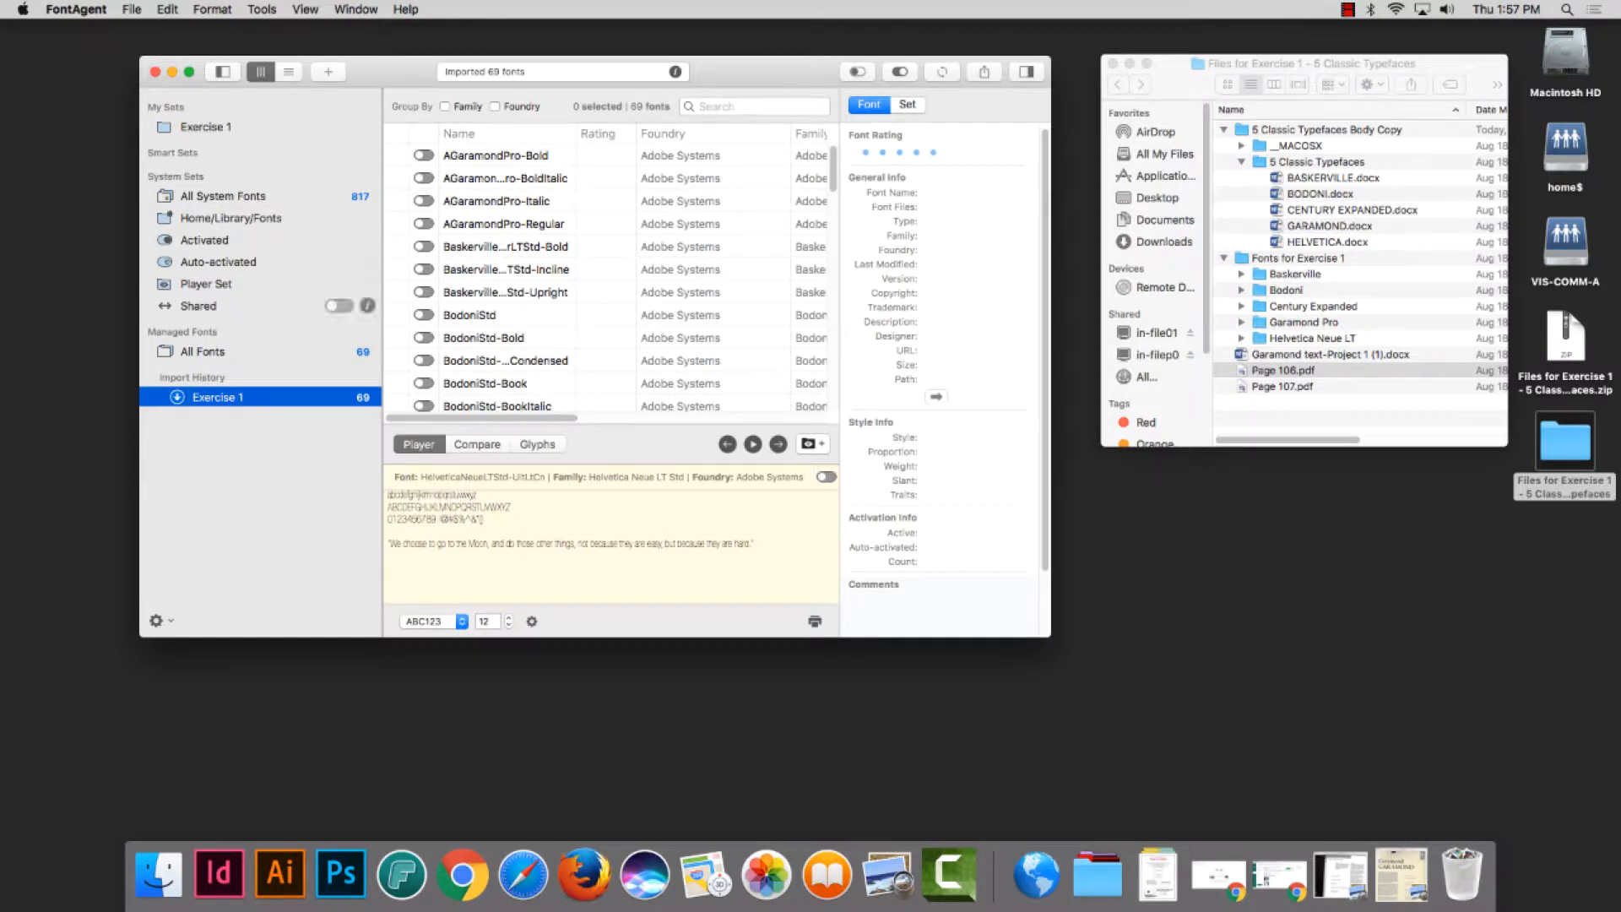
Delete the empty Exercise 1 set from My Sets
right_click(199, 126)
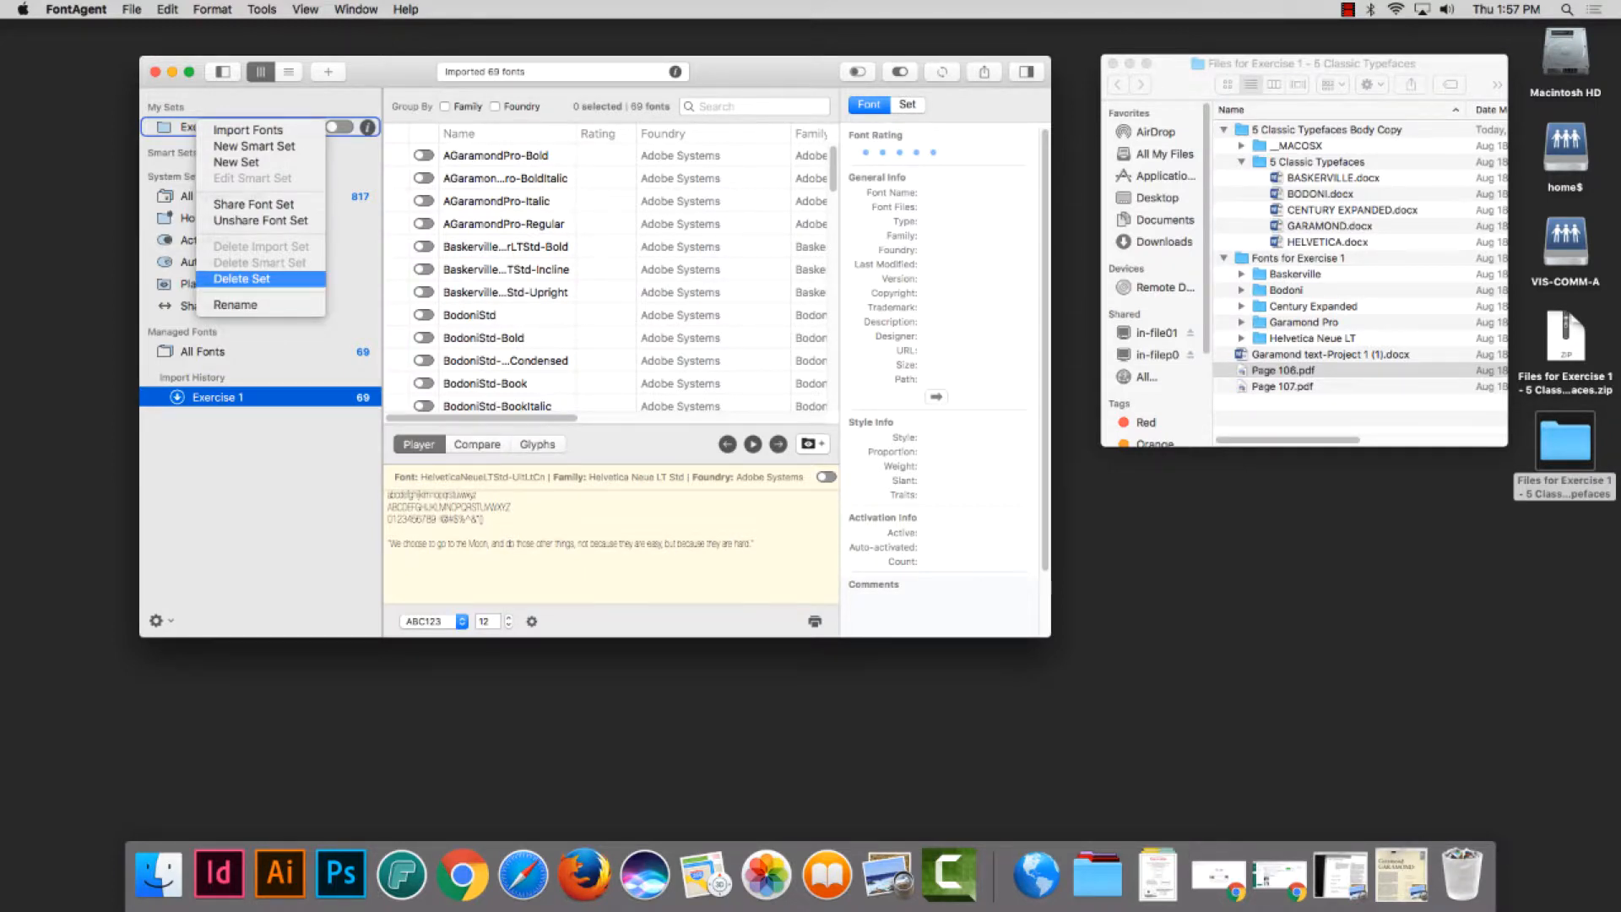
left_click(242, 278)
Create a new empty font set named Test
left_click(218, 375)
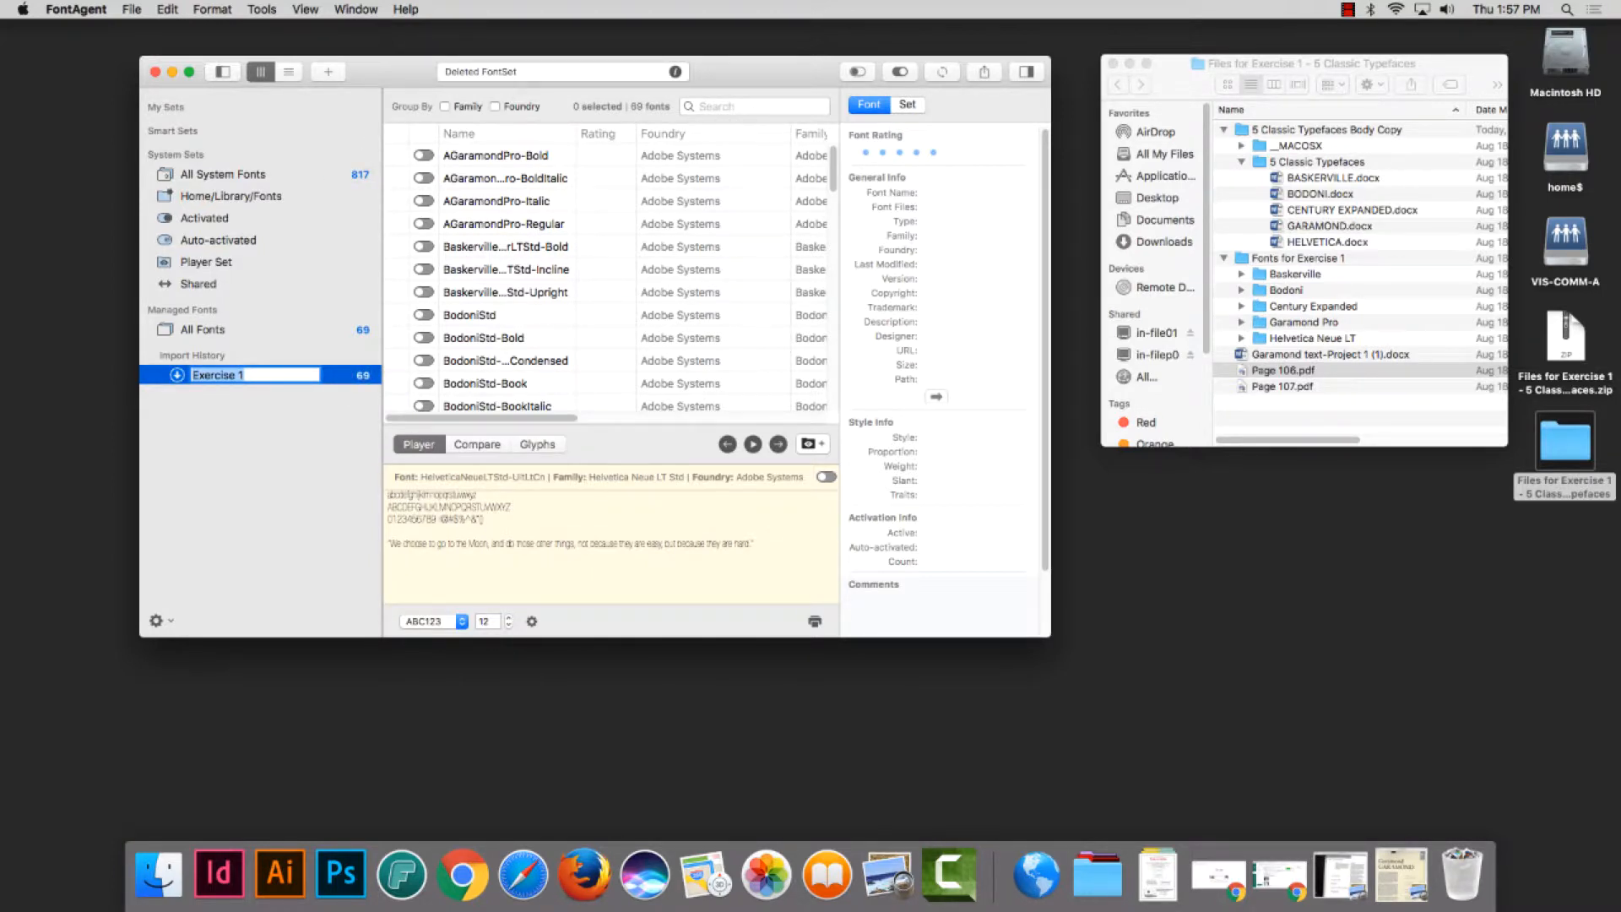
left_click(261, 9)
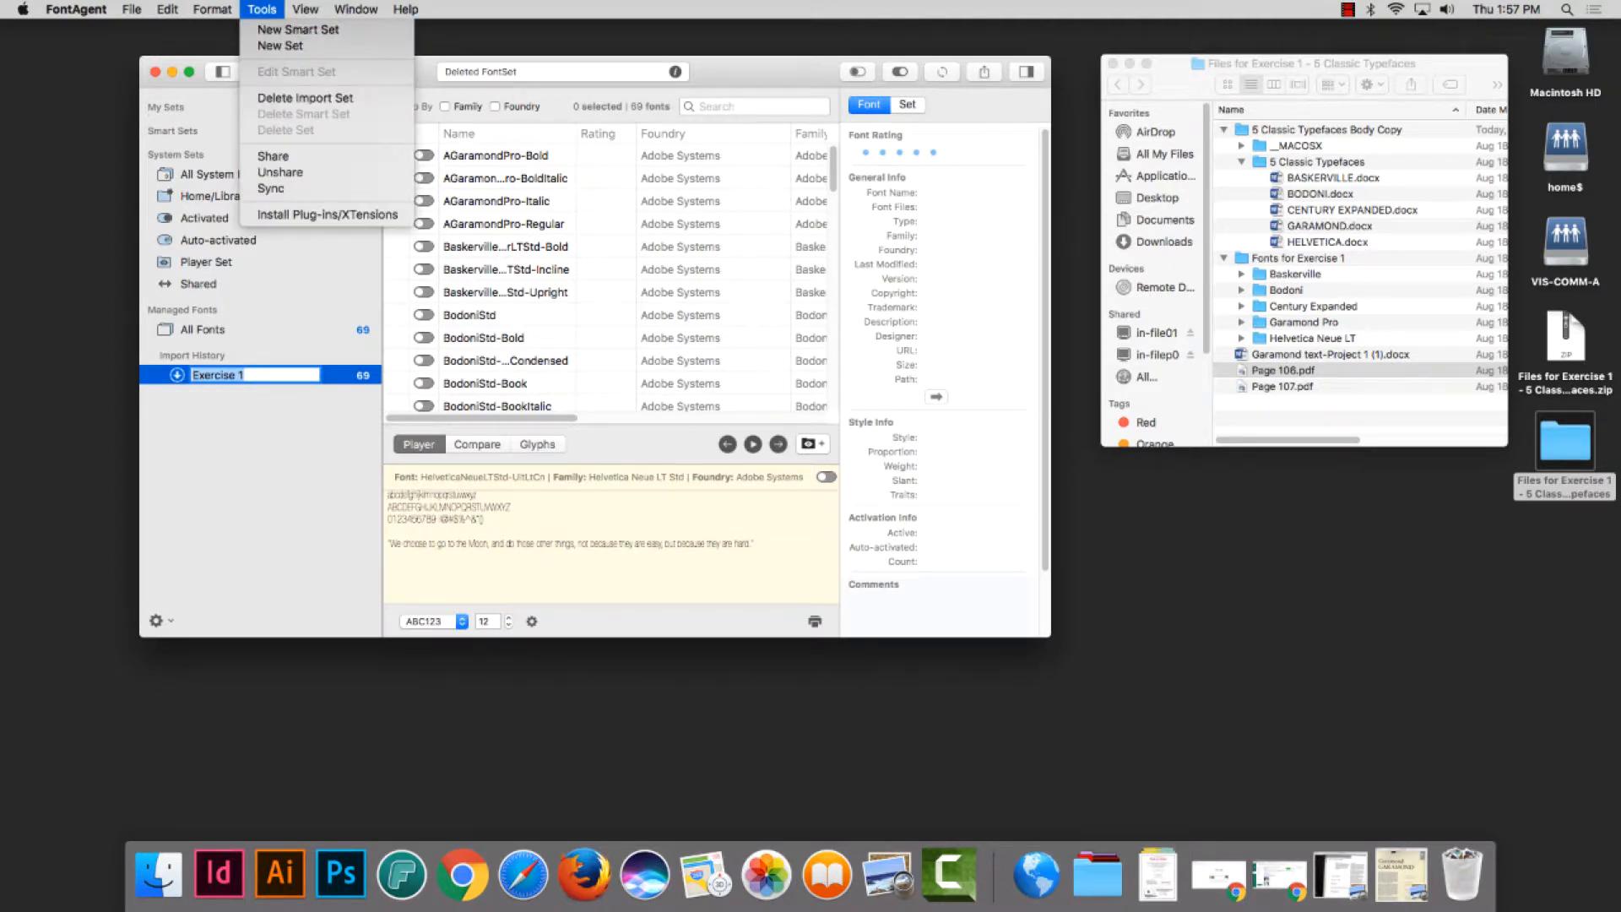
key("Escape")
left_click(262, 9)
left_click(279, 46)
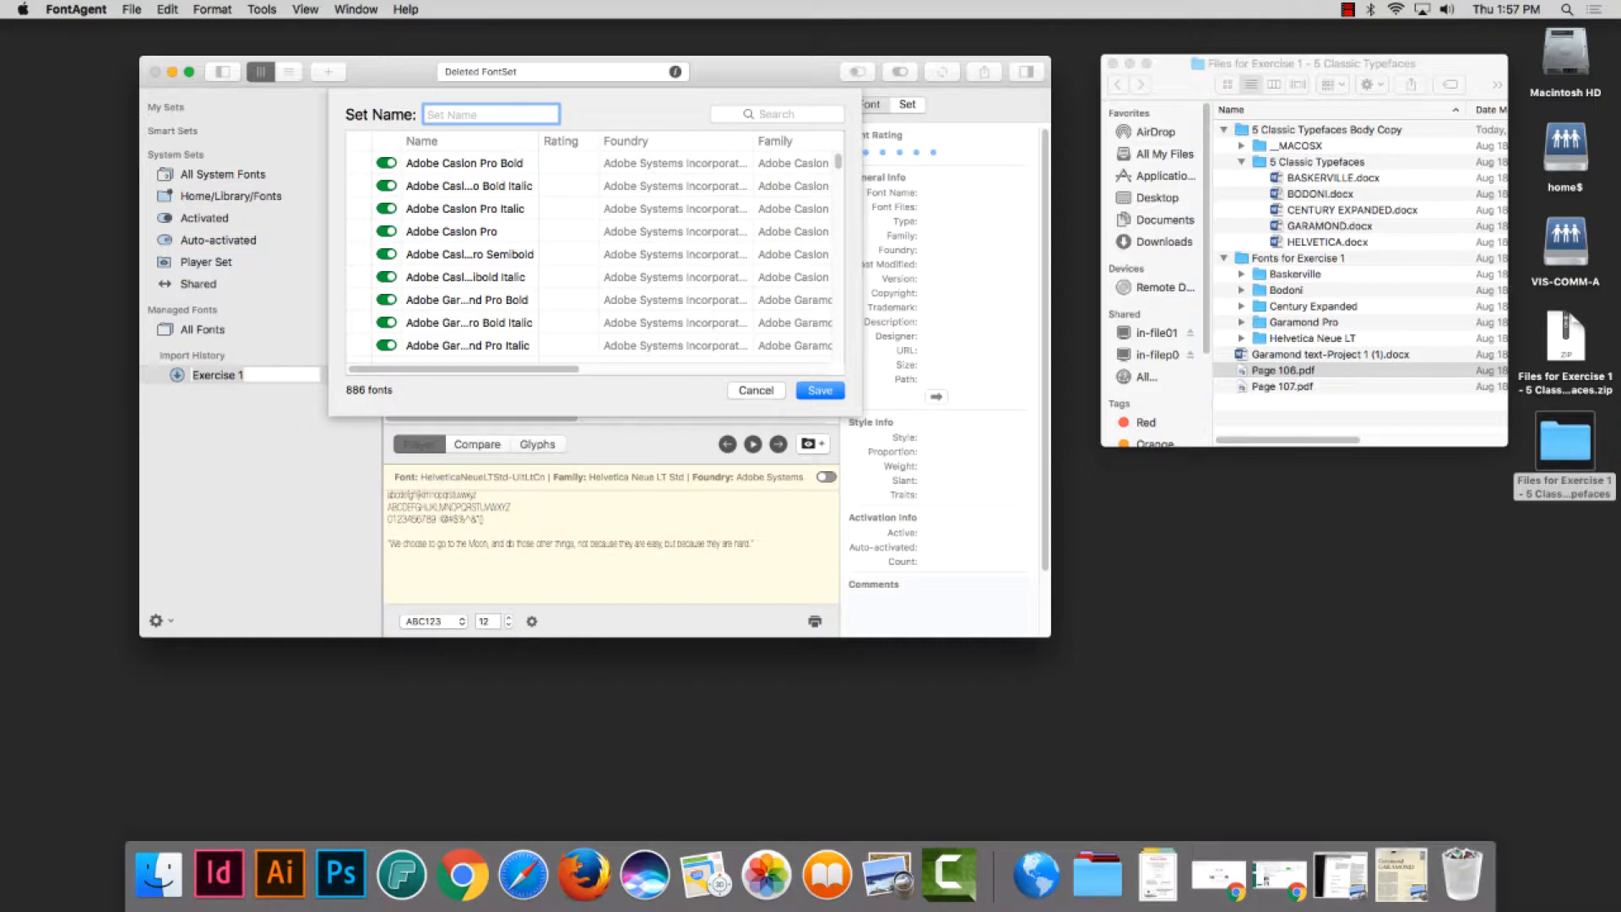
type("Test")
key("Return")
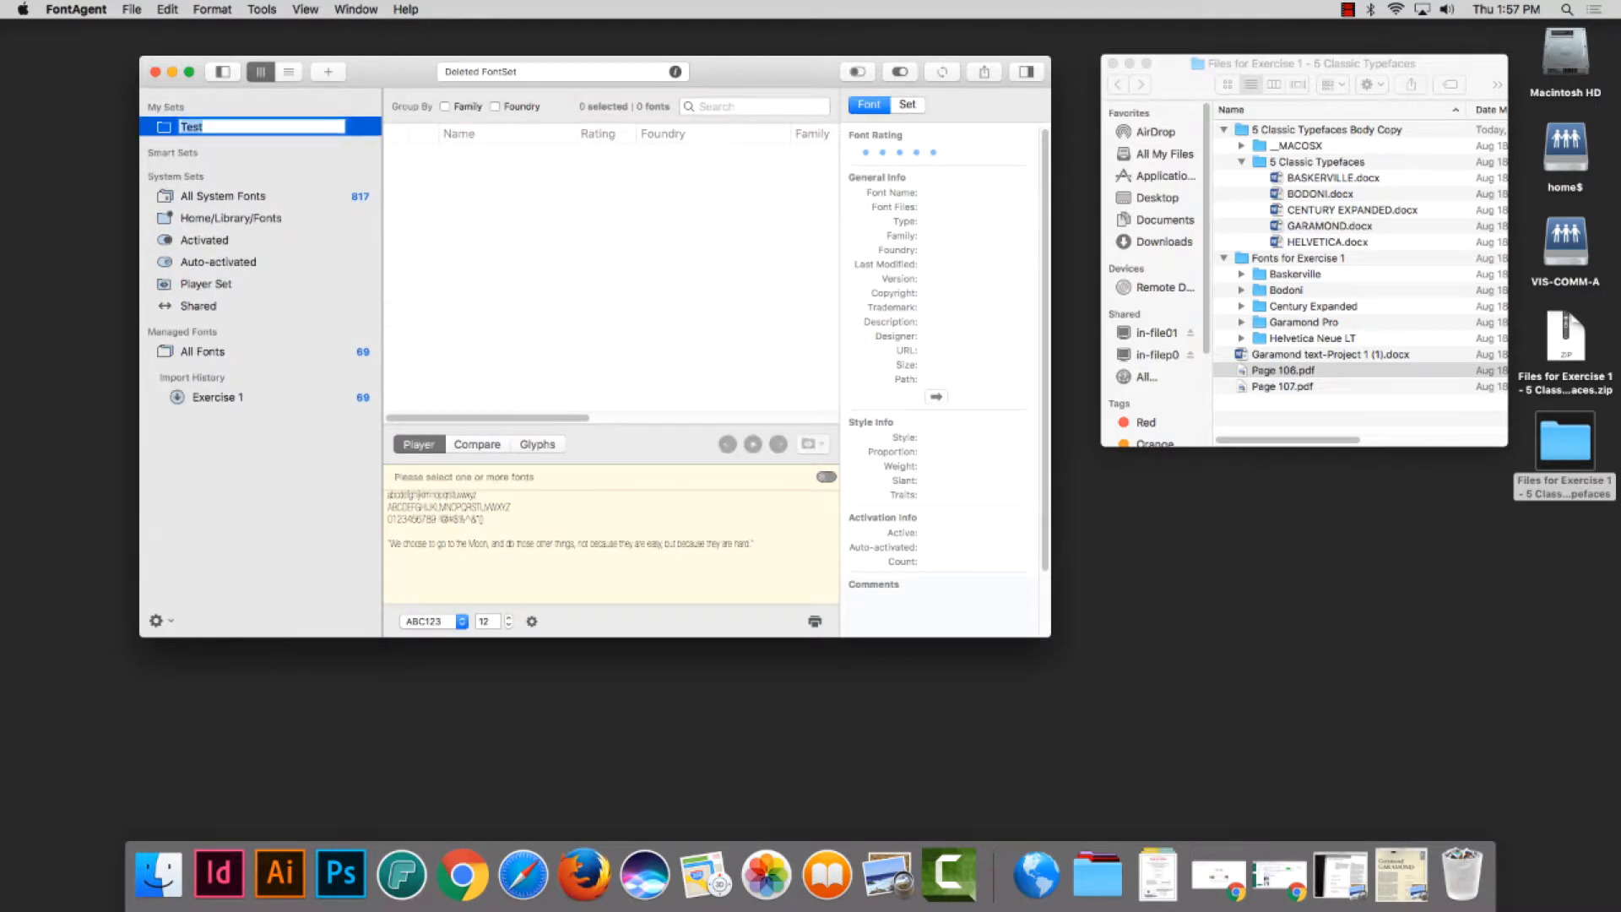
Try to import the Baskerville folder from Fonts for Exercise 1 into the Test set and dismiss the import report
right_click(297, 128)
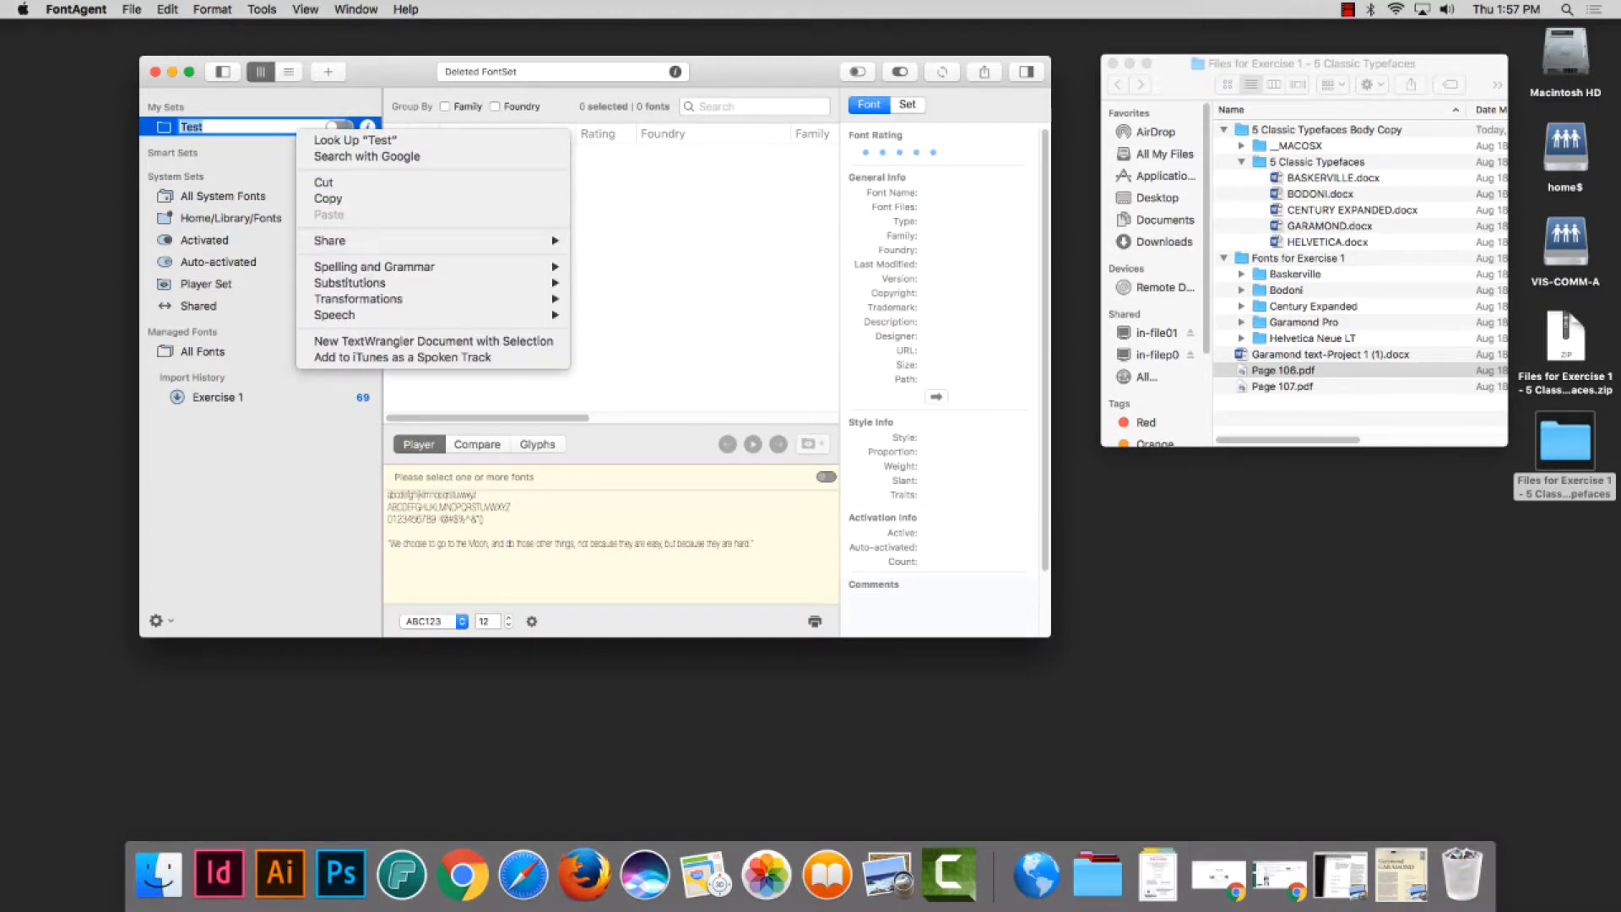
key("Escape")
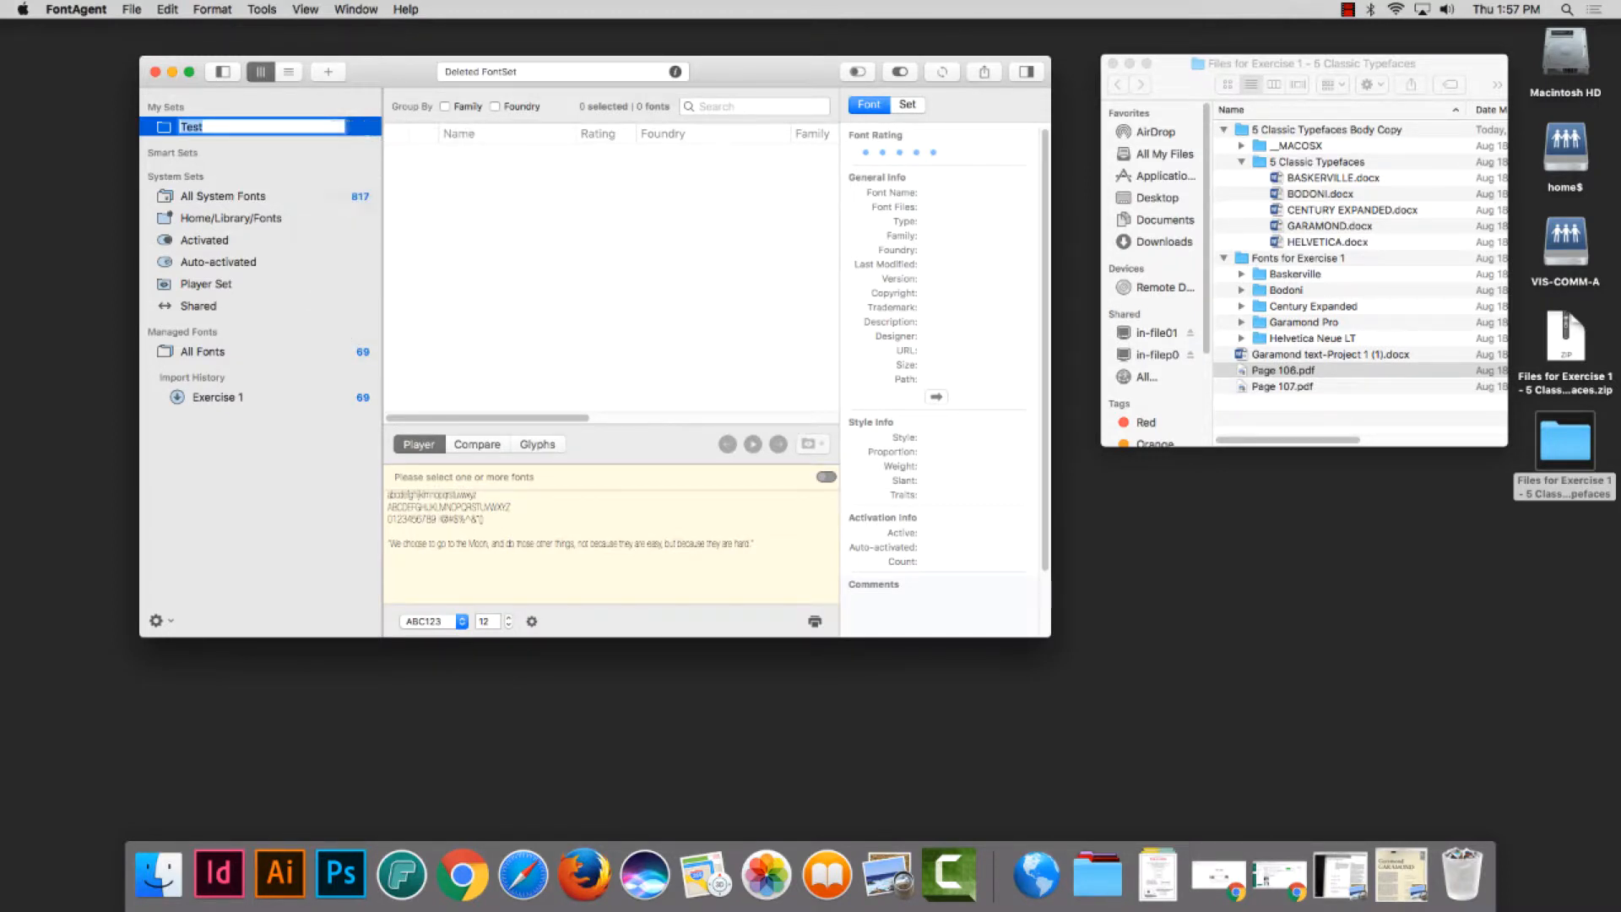
key("Return")
right_click(195, 123)
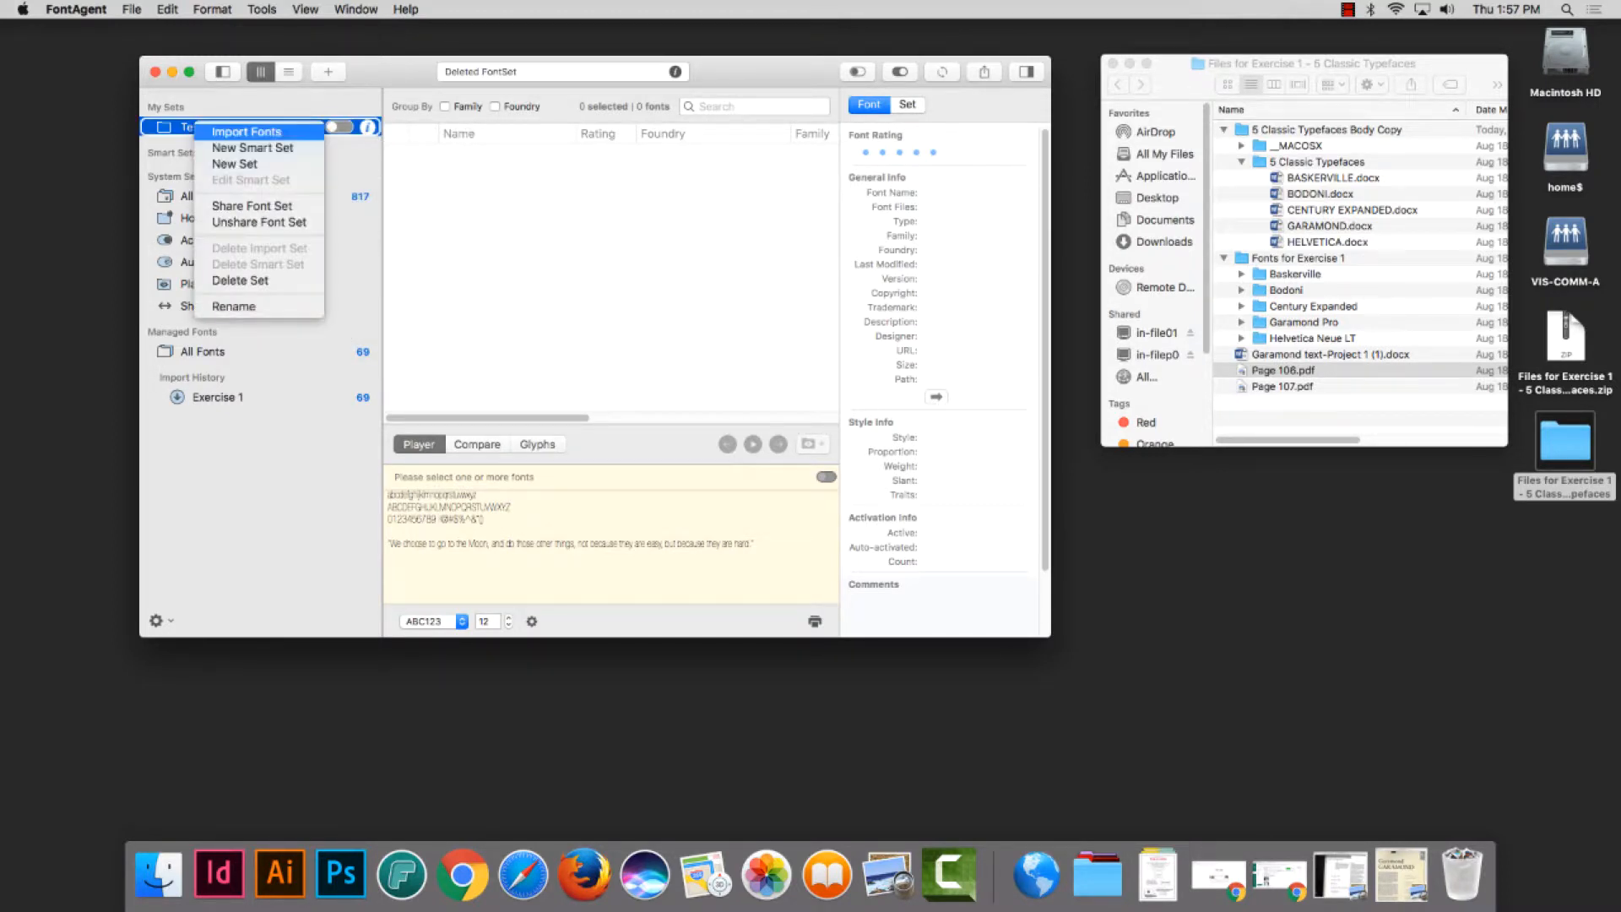
left_click(246, 132)
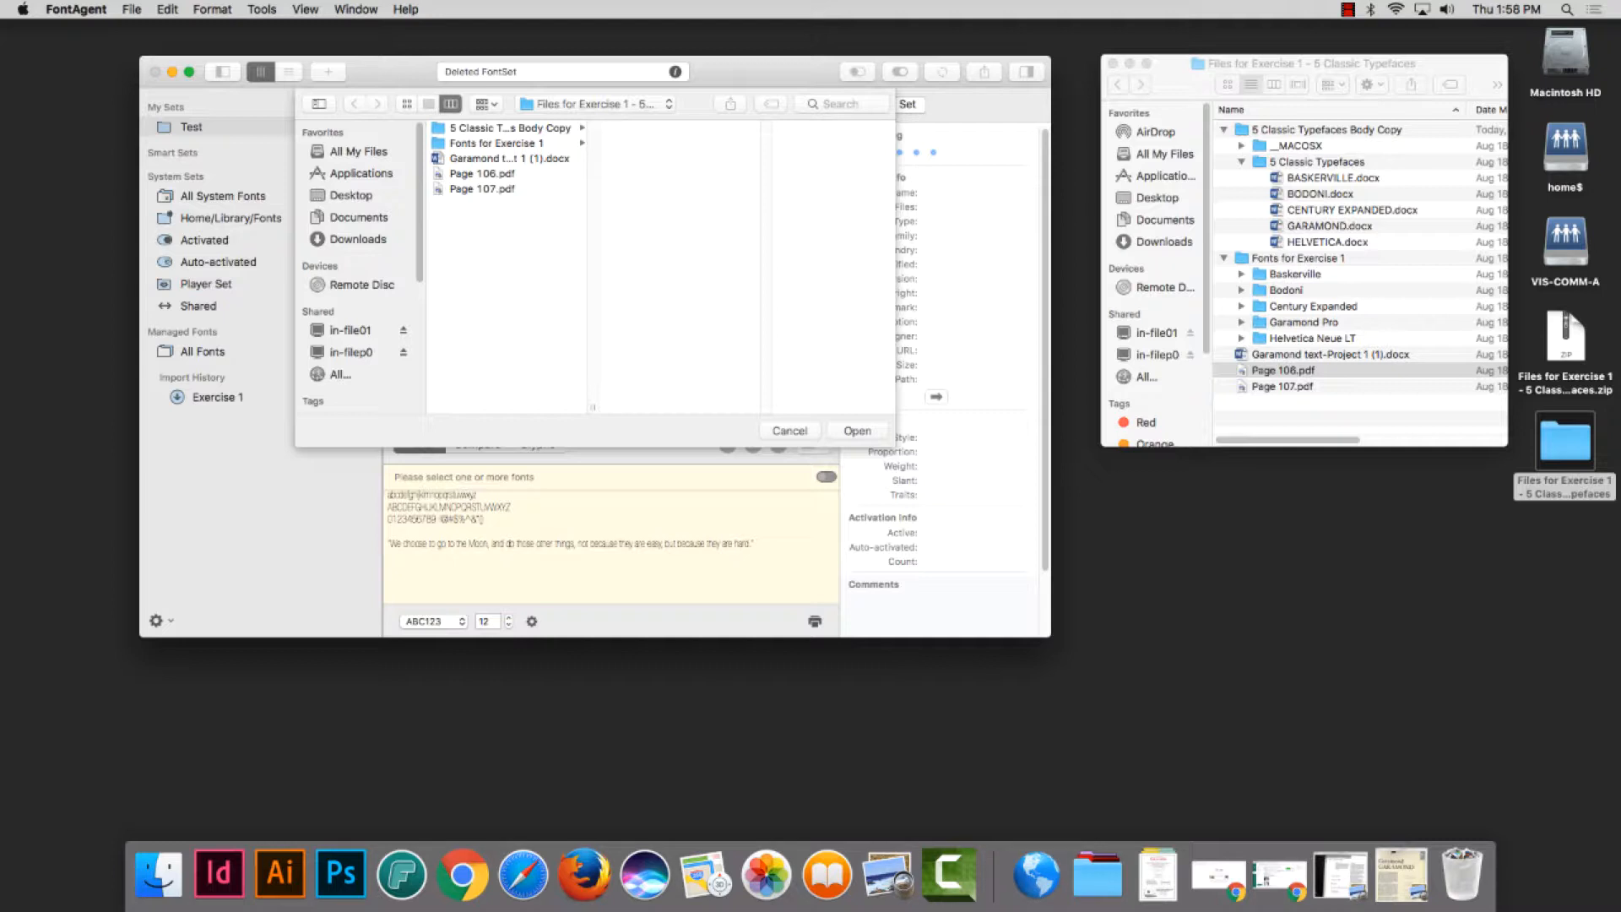
left_click(509, 127)
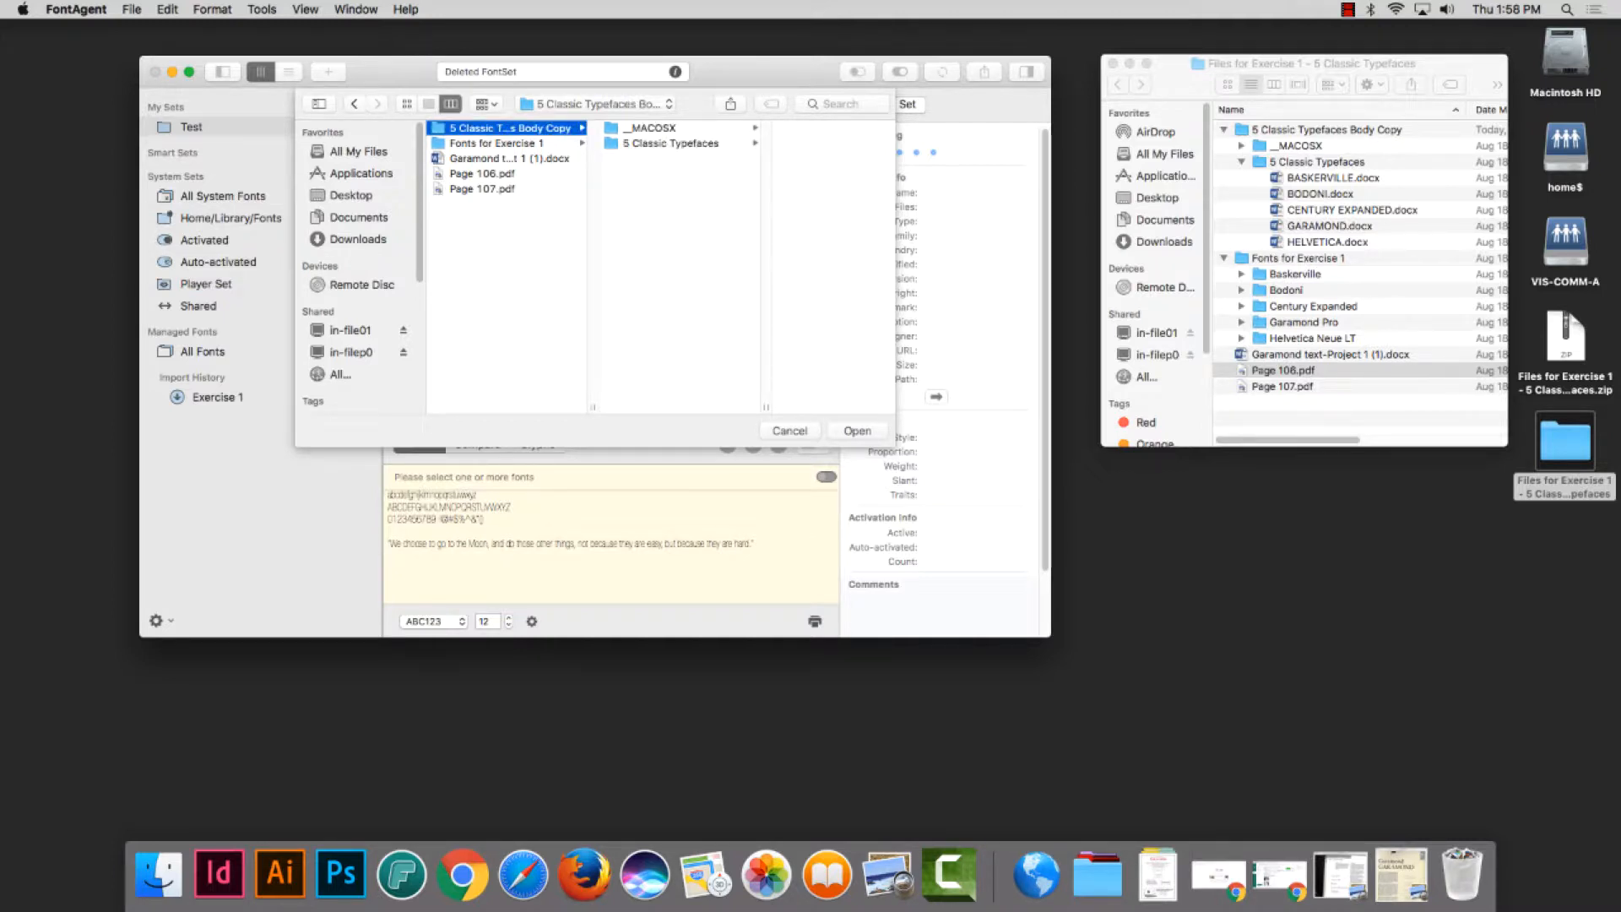
left_click(670, 143)
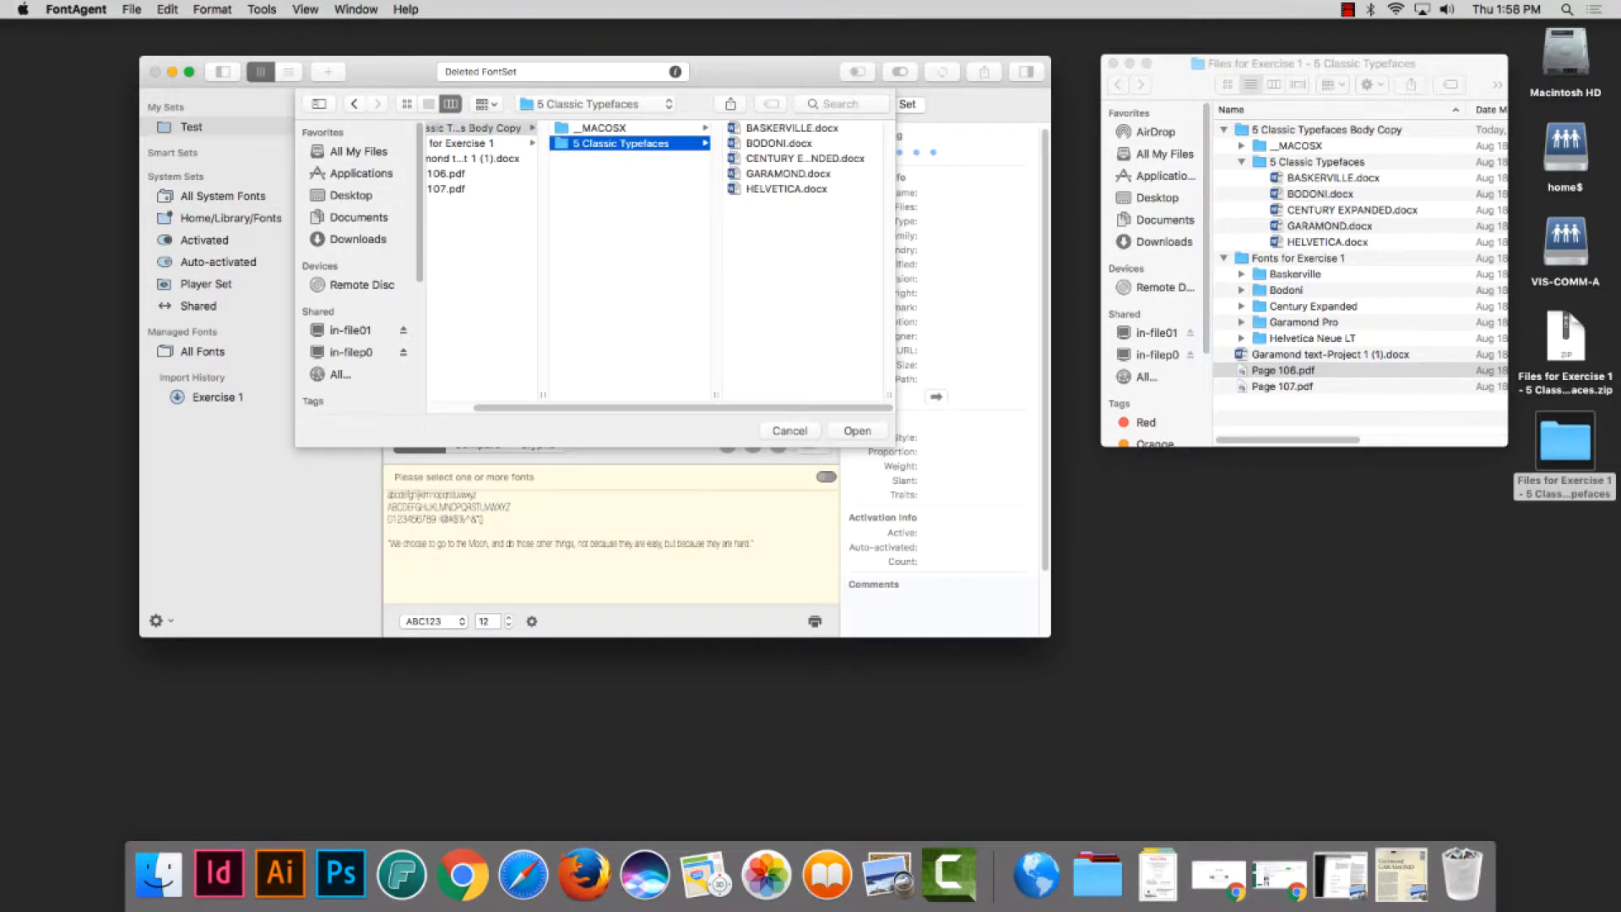
scroll(658, 257, "left", 2)
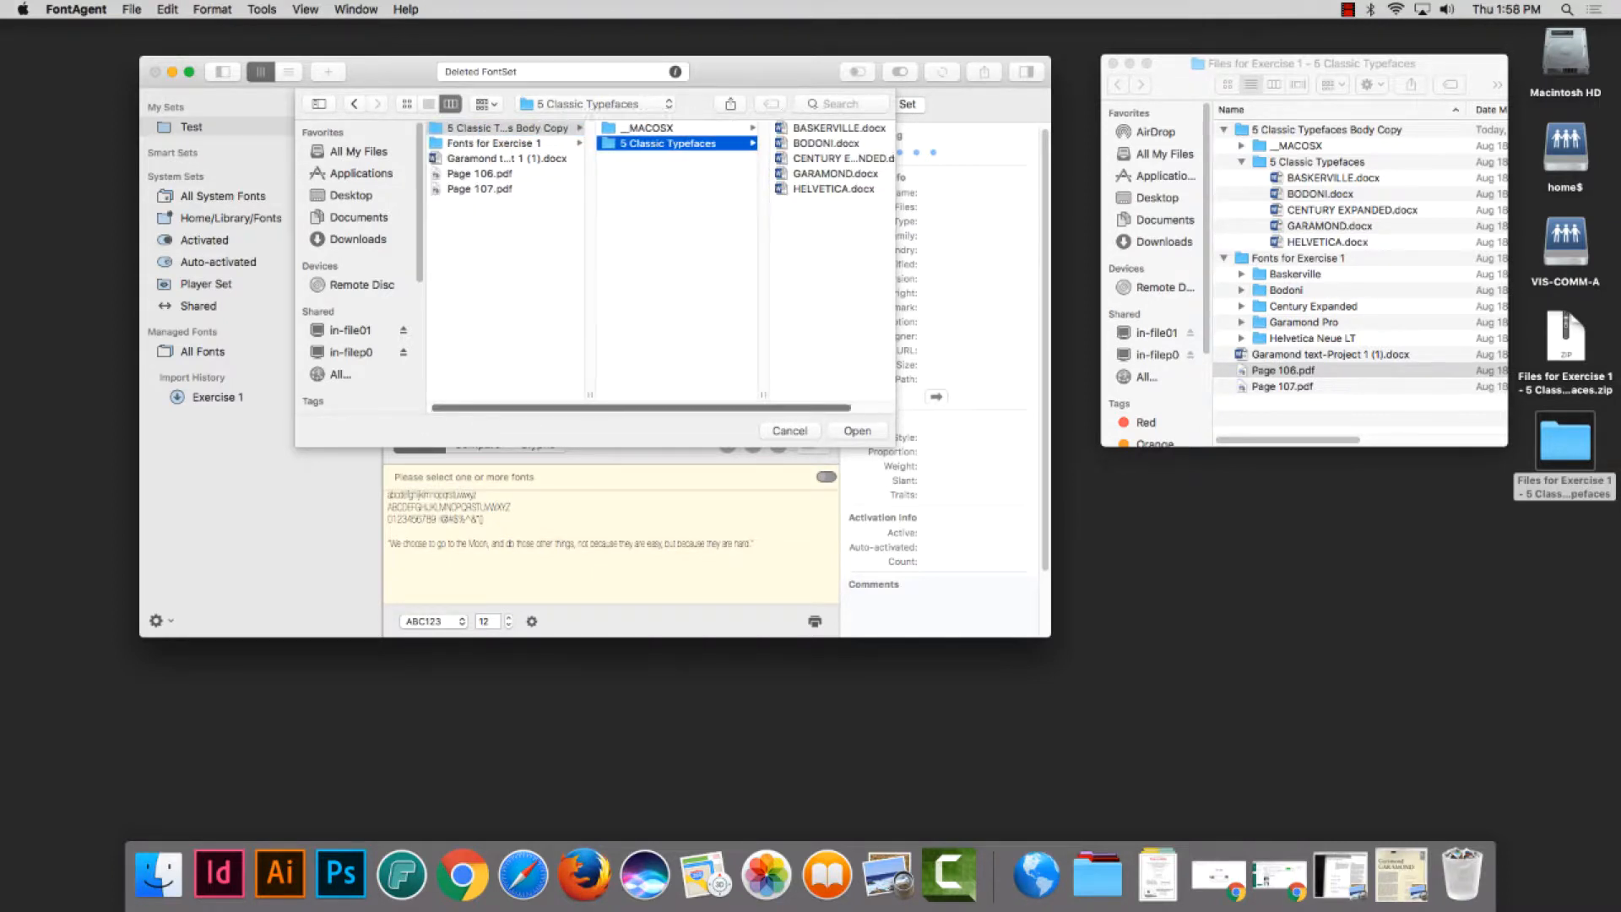
left_click(496, 143)
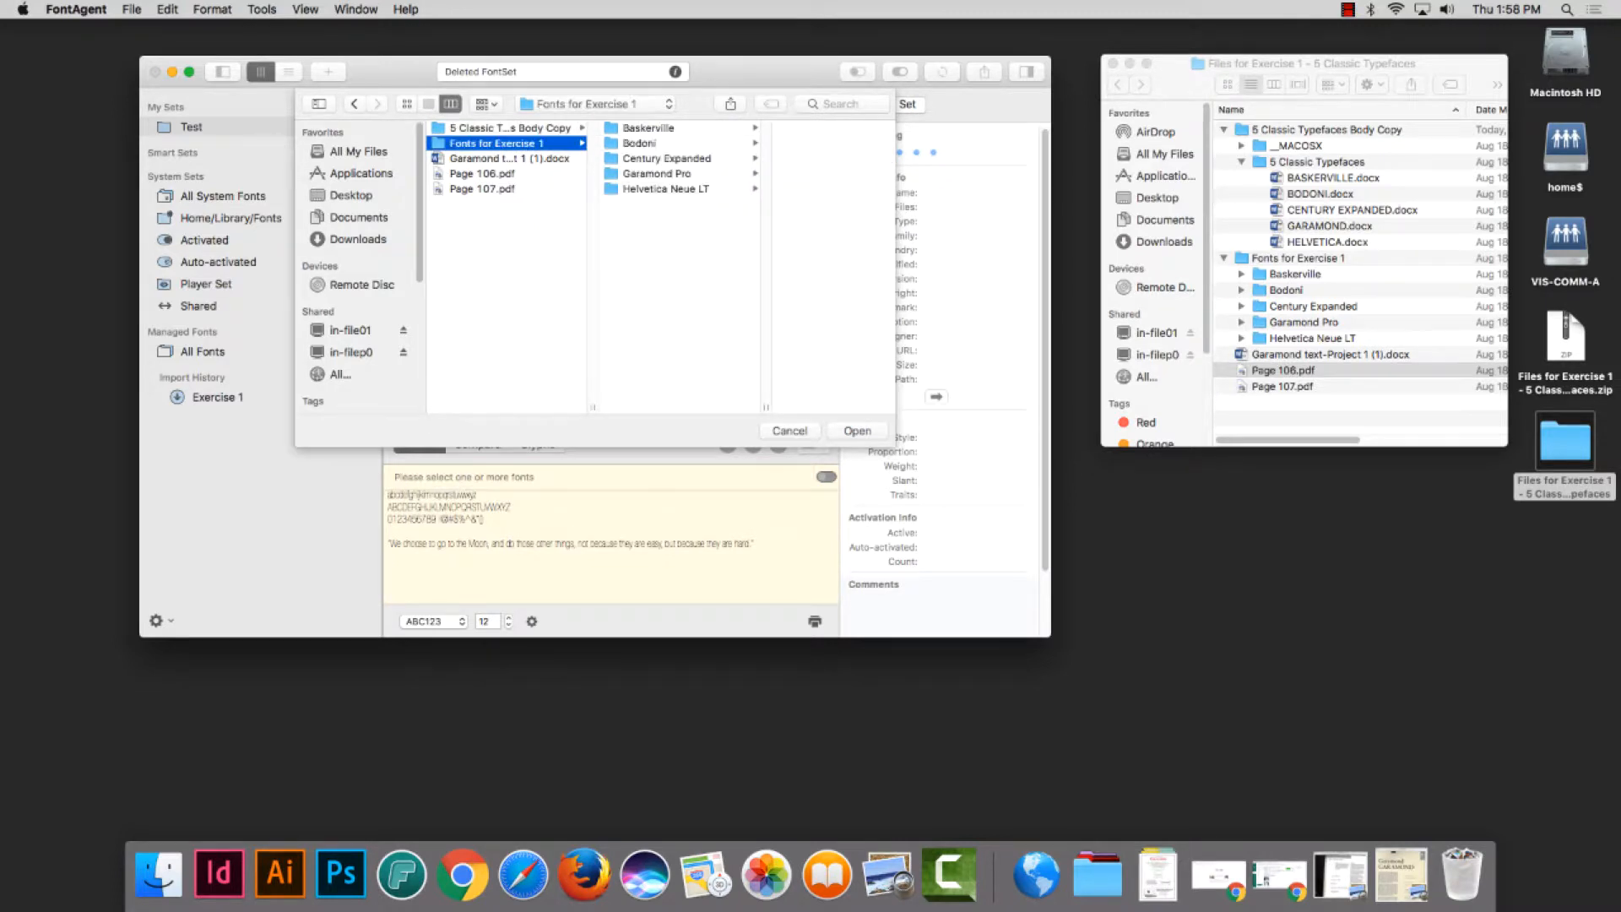
left_click(648, 128)
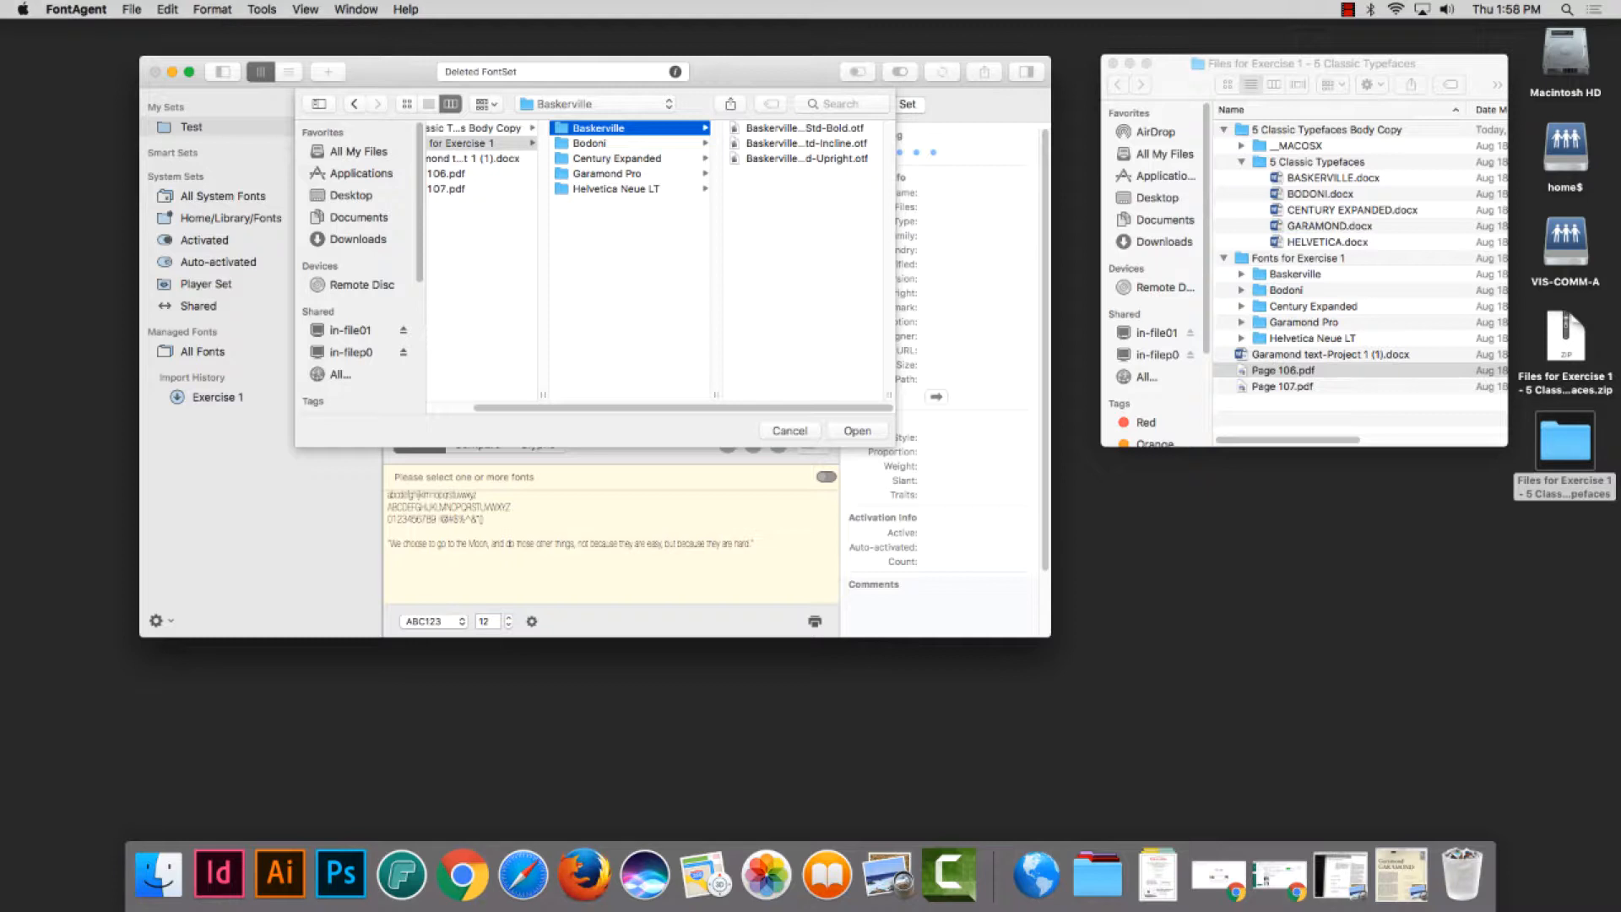
key("Return")
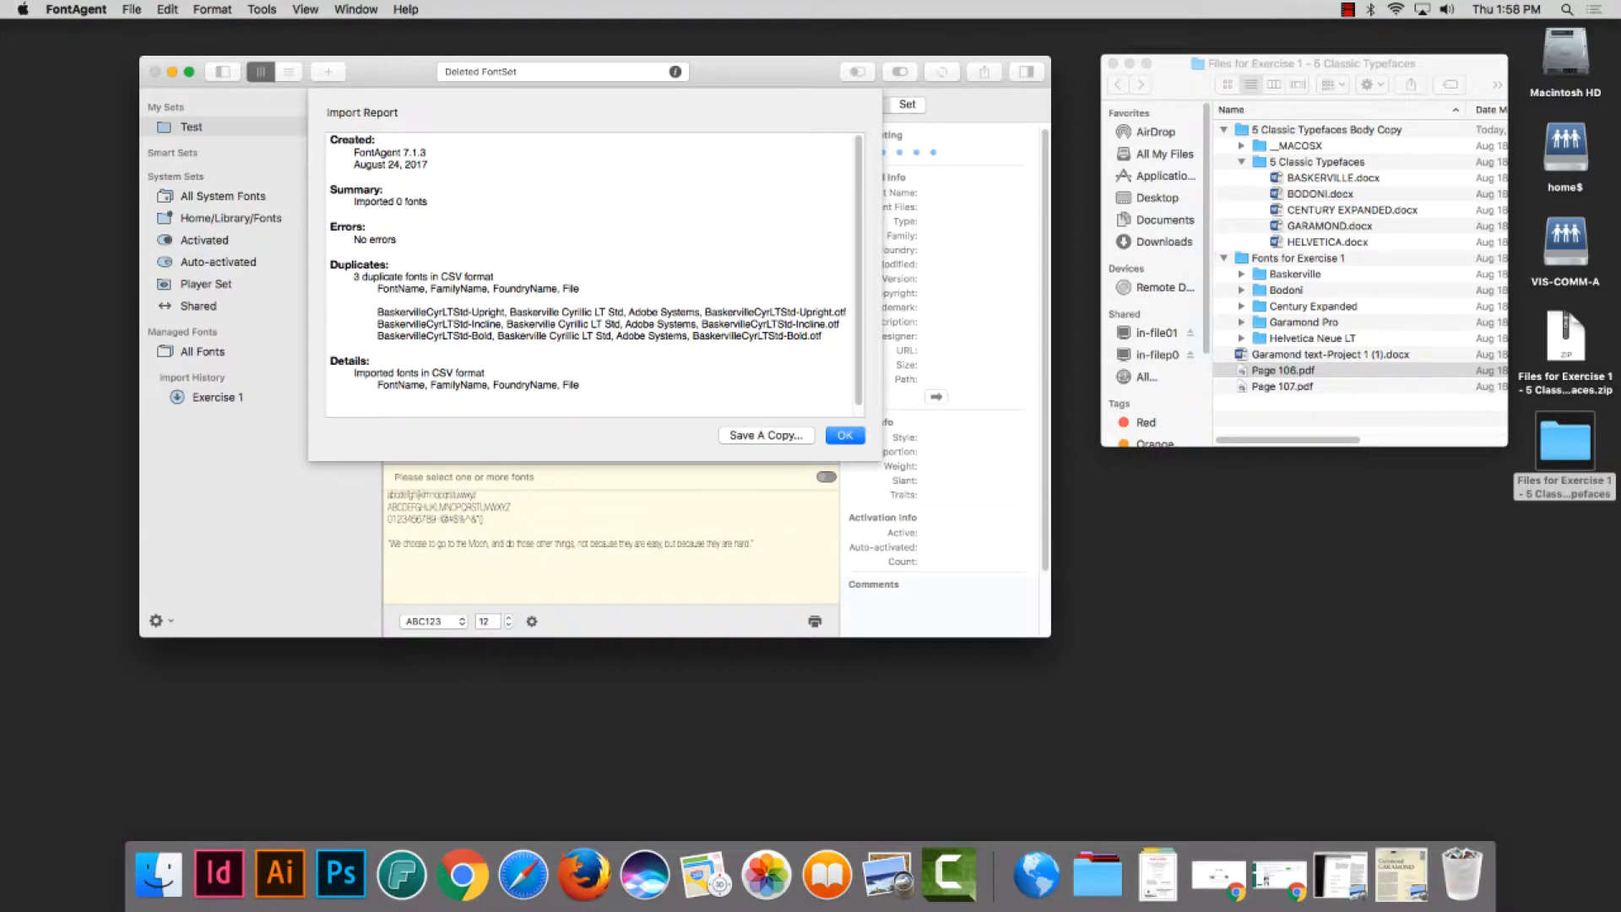
key("Return")
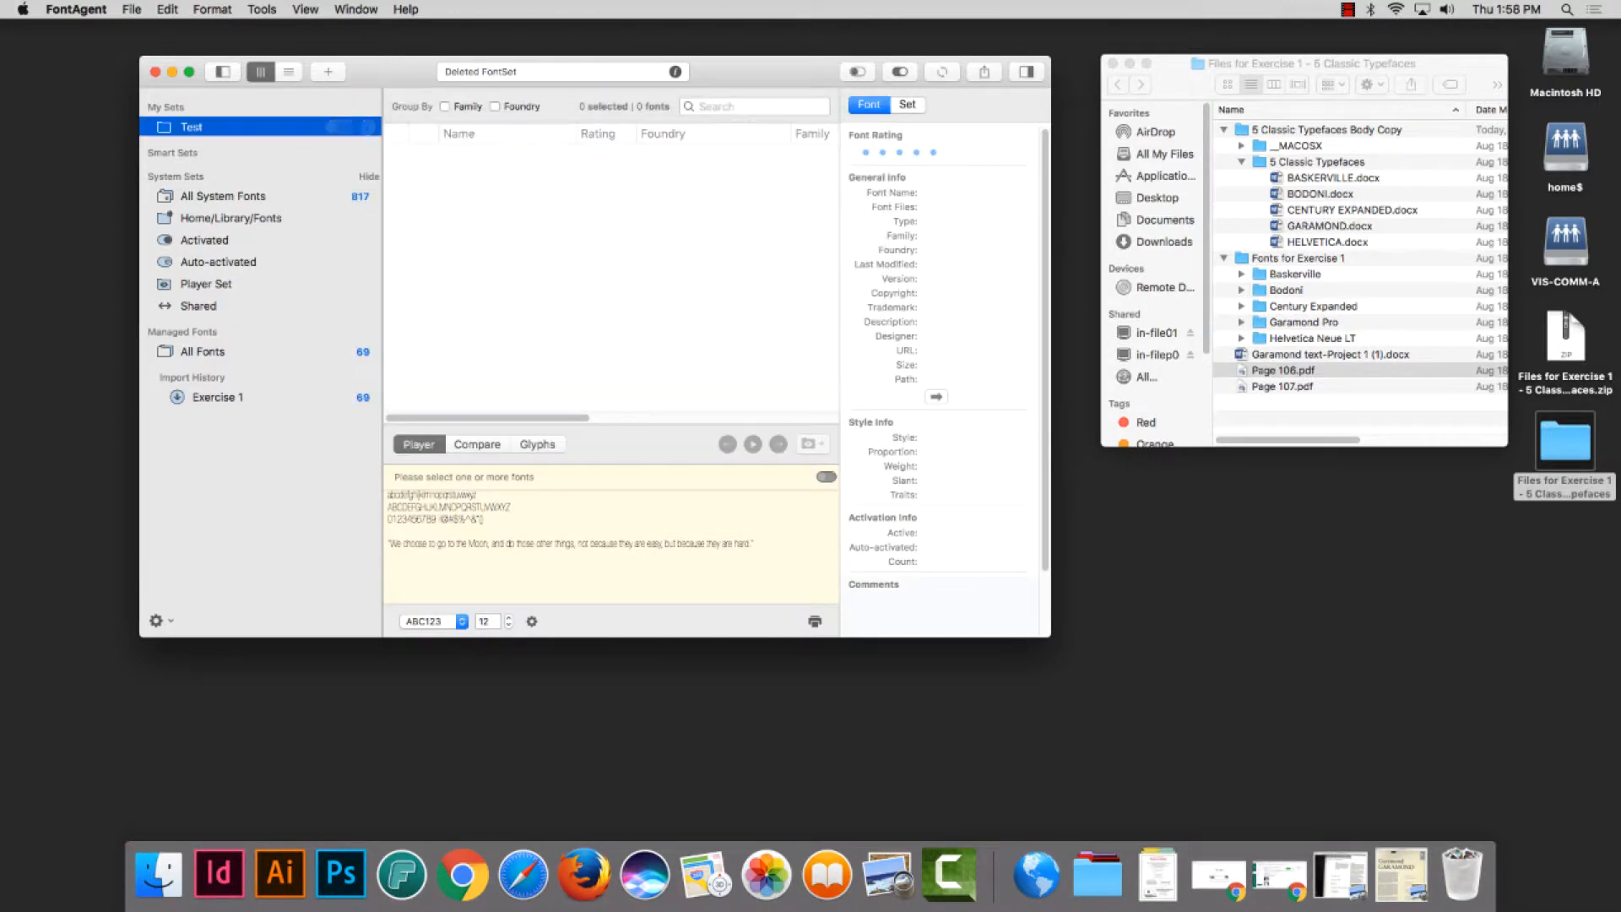
Delete the Test set from My Sets
right_click(206, 126)
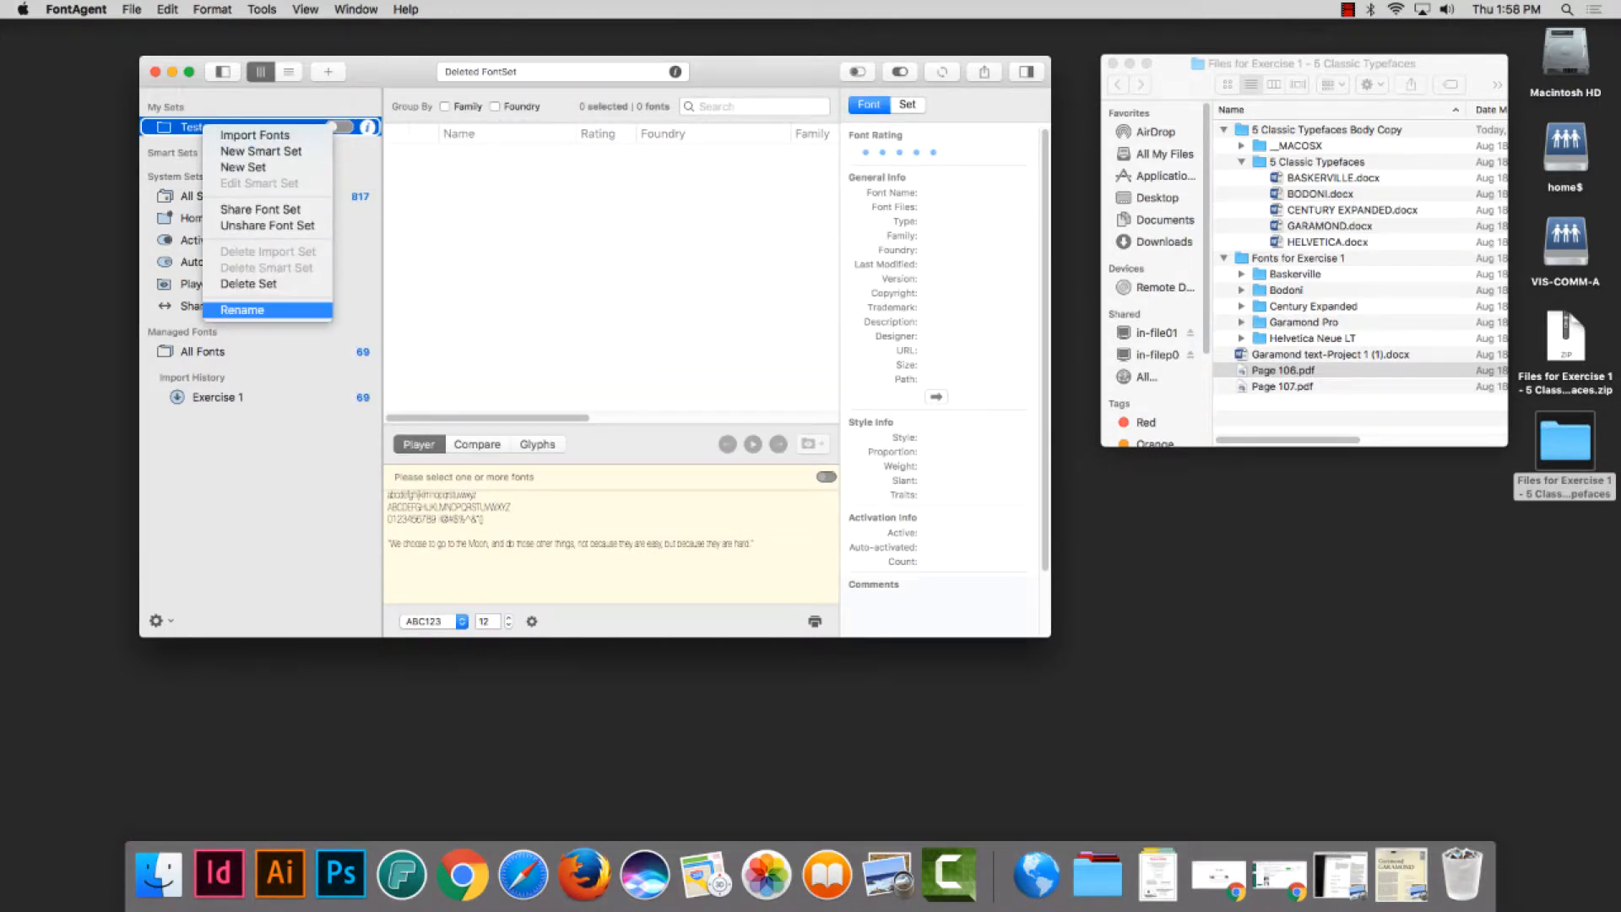
left_click(249, 284)
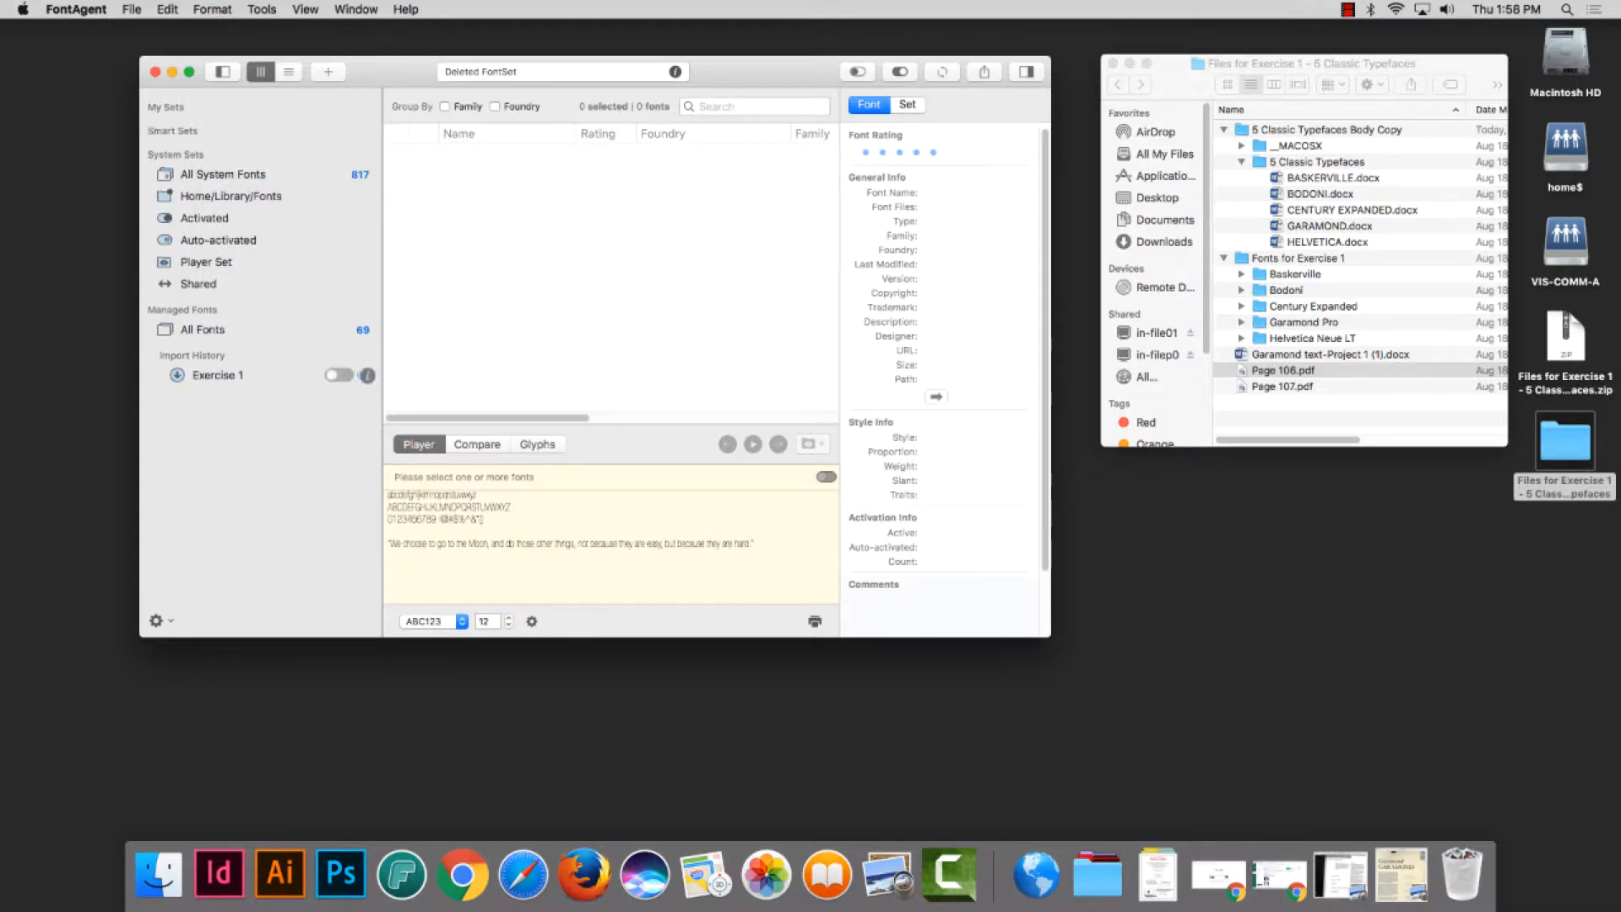
Activate all fonts of the Exercise 1 import set and check the activation state through its font list
left_click(218, 375)
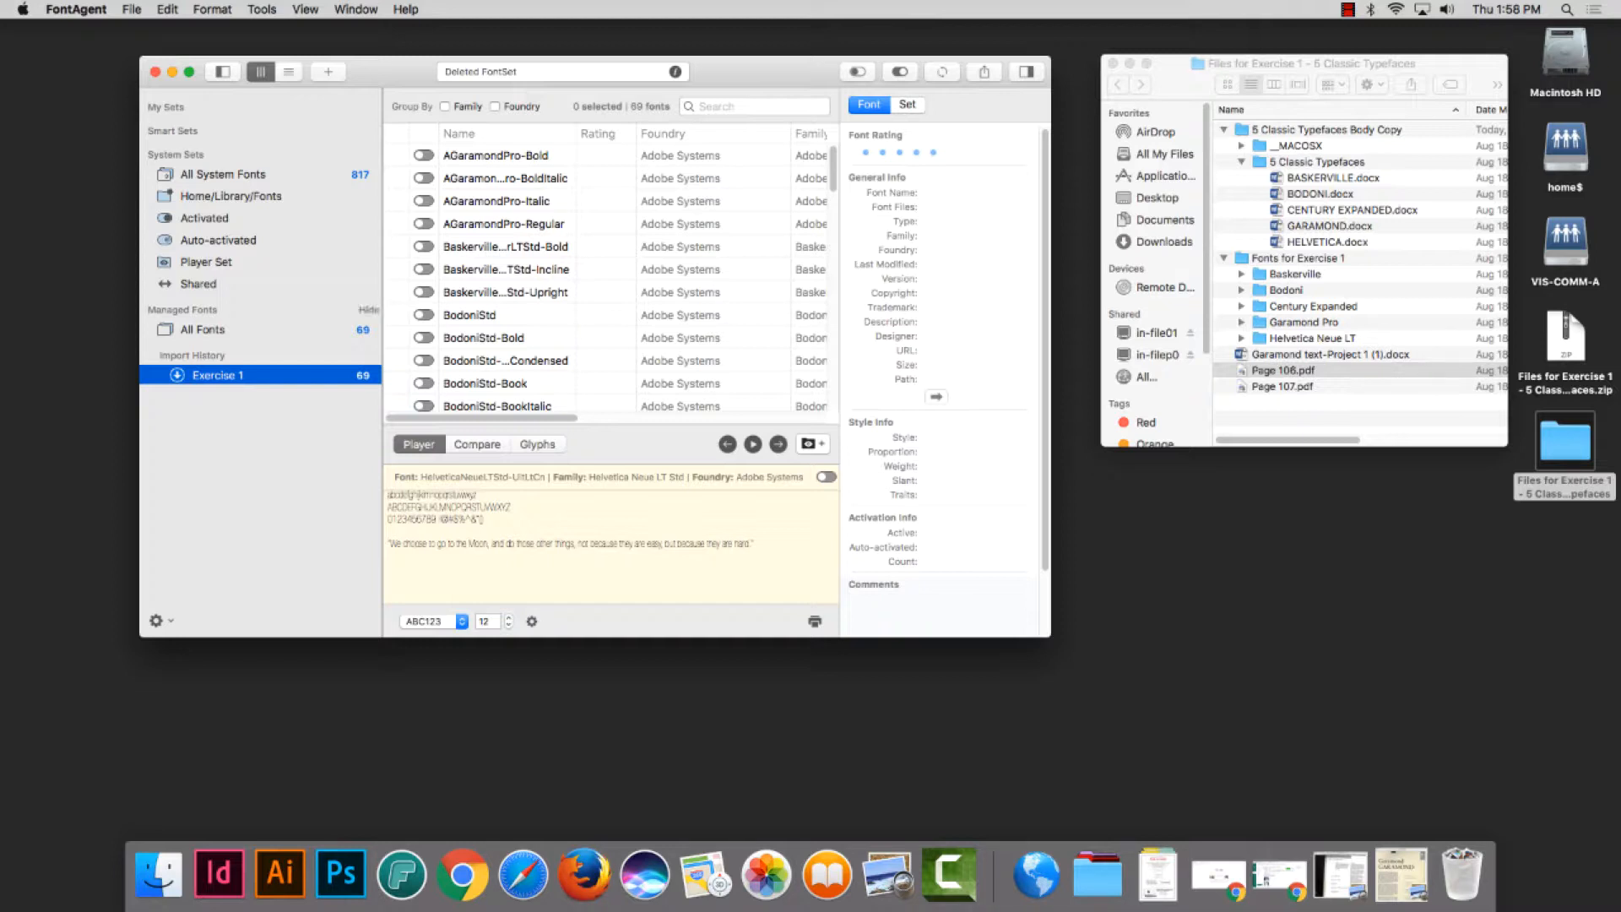
mouse_move(260, 374)
left_click(338, 375)
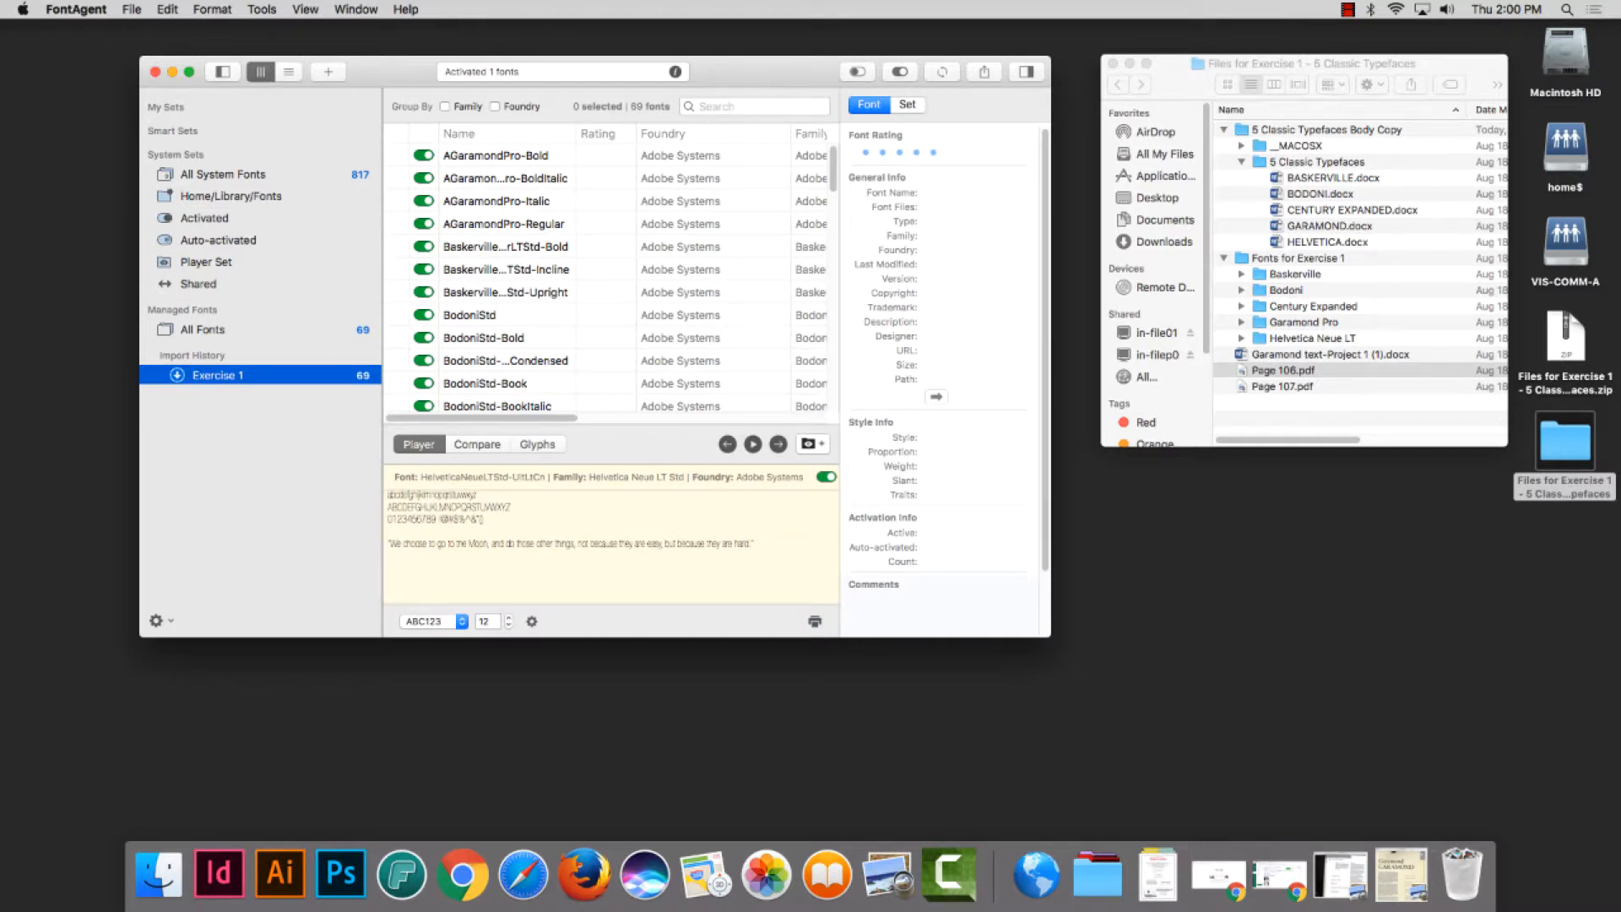
scroll(608, 278, "down", 15)
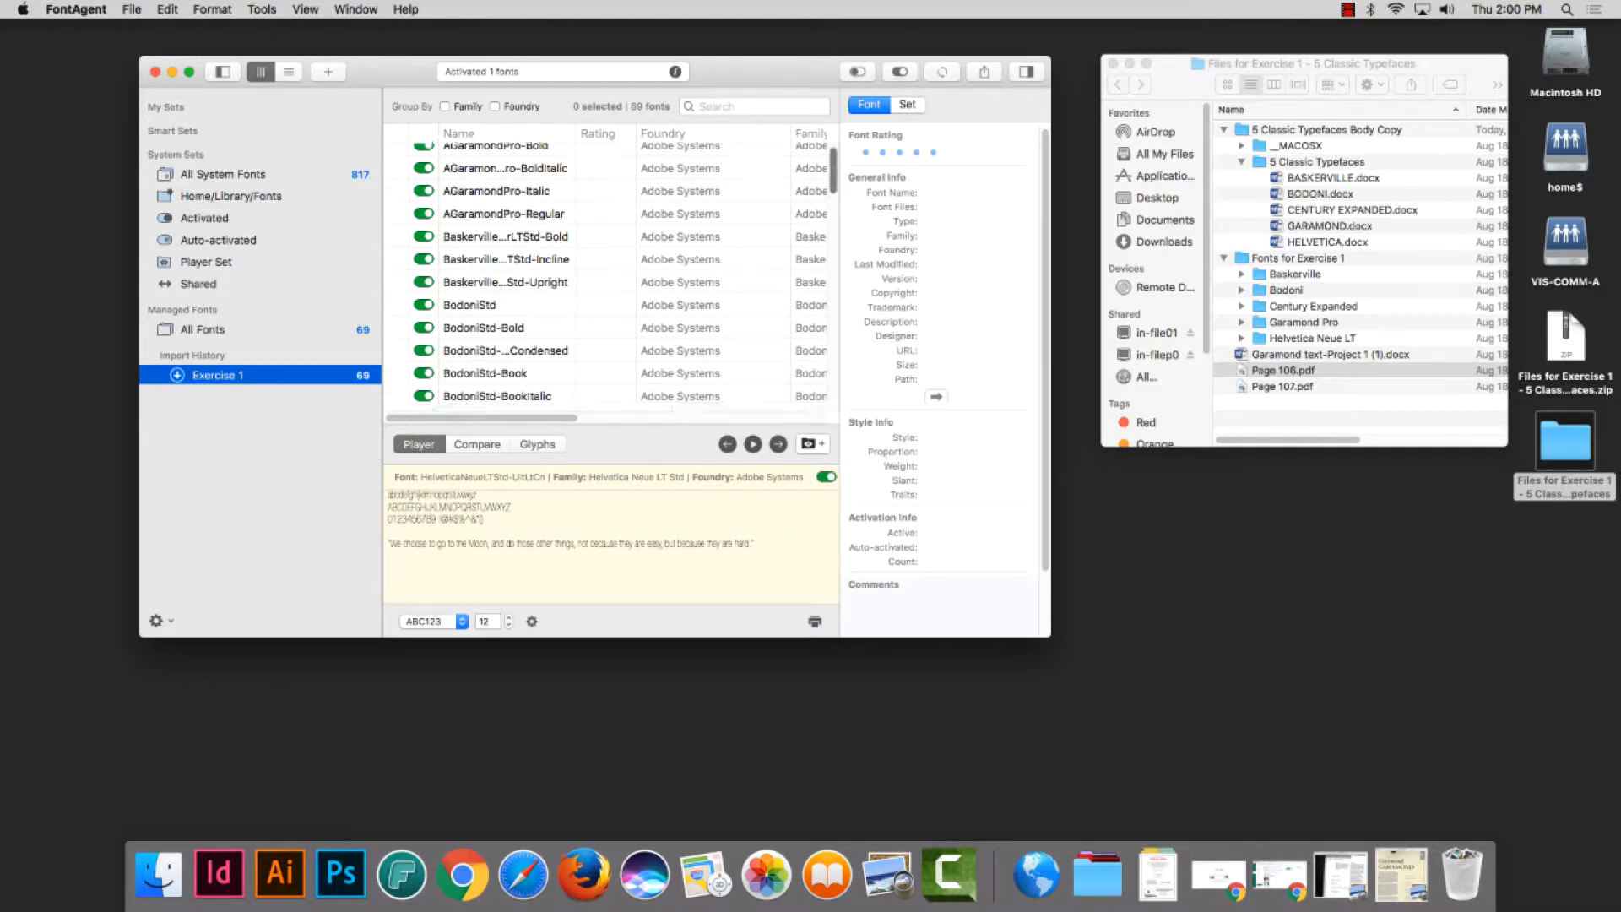
scroll(608, 278, "up", 10)
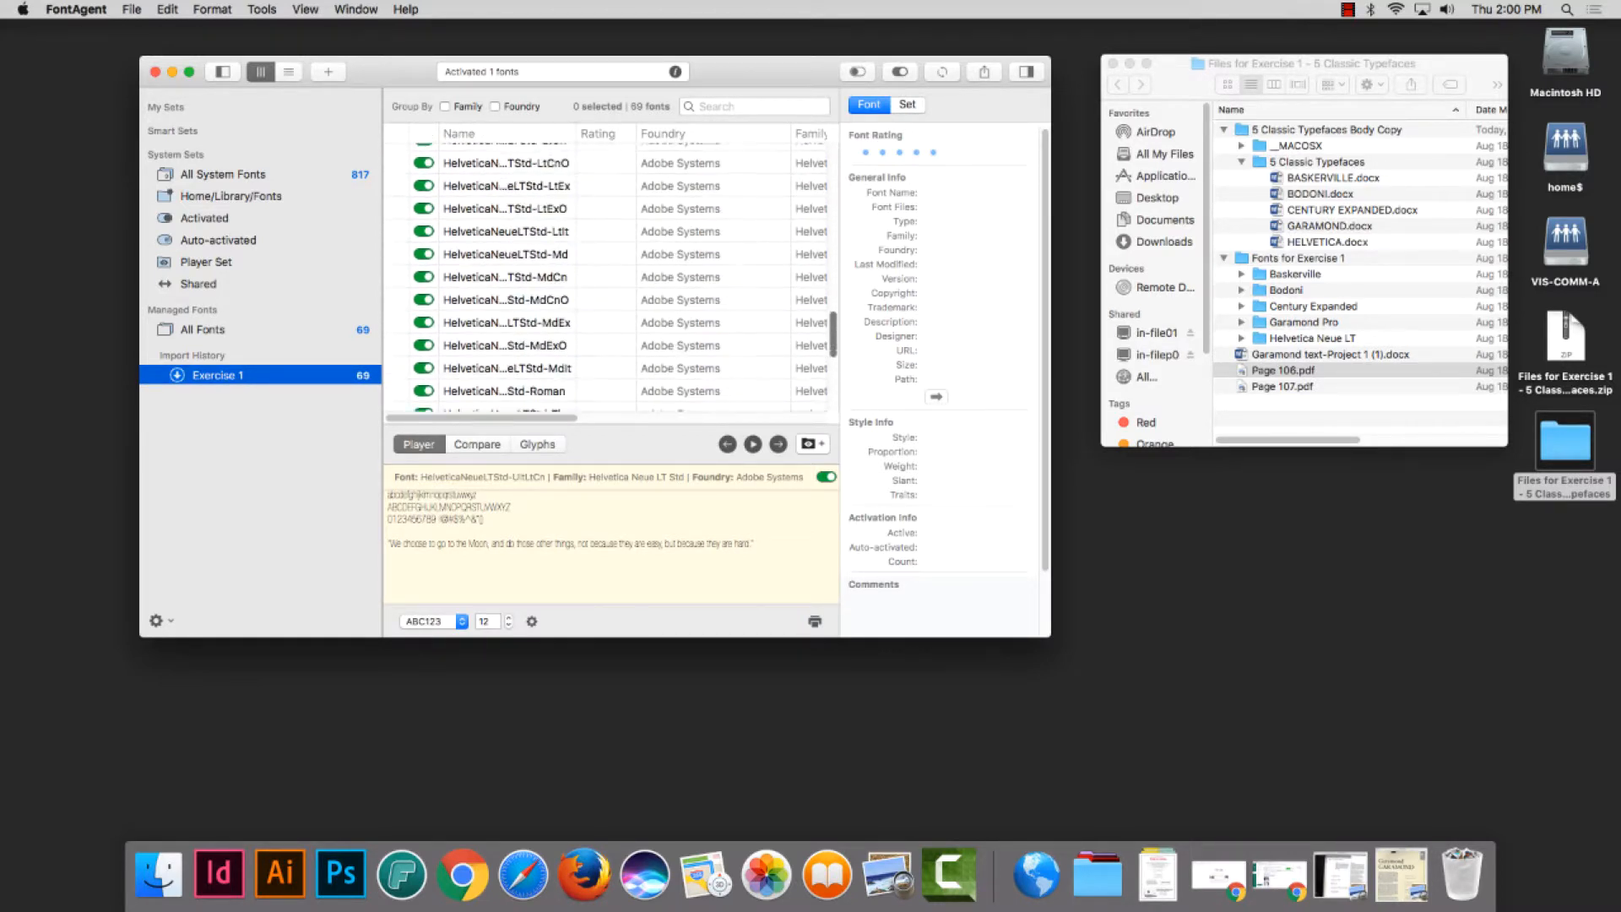
scroll(608, 278, "down", 12)
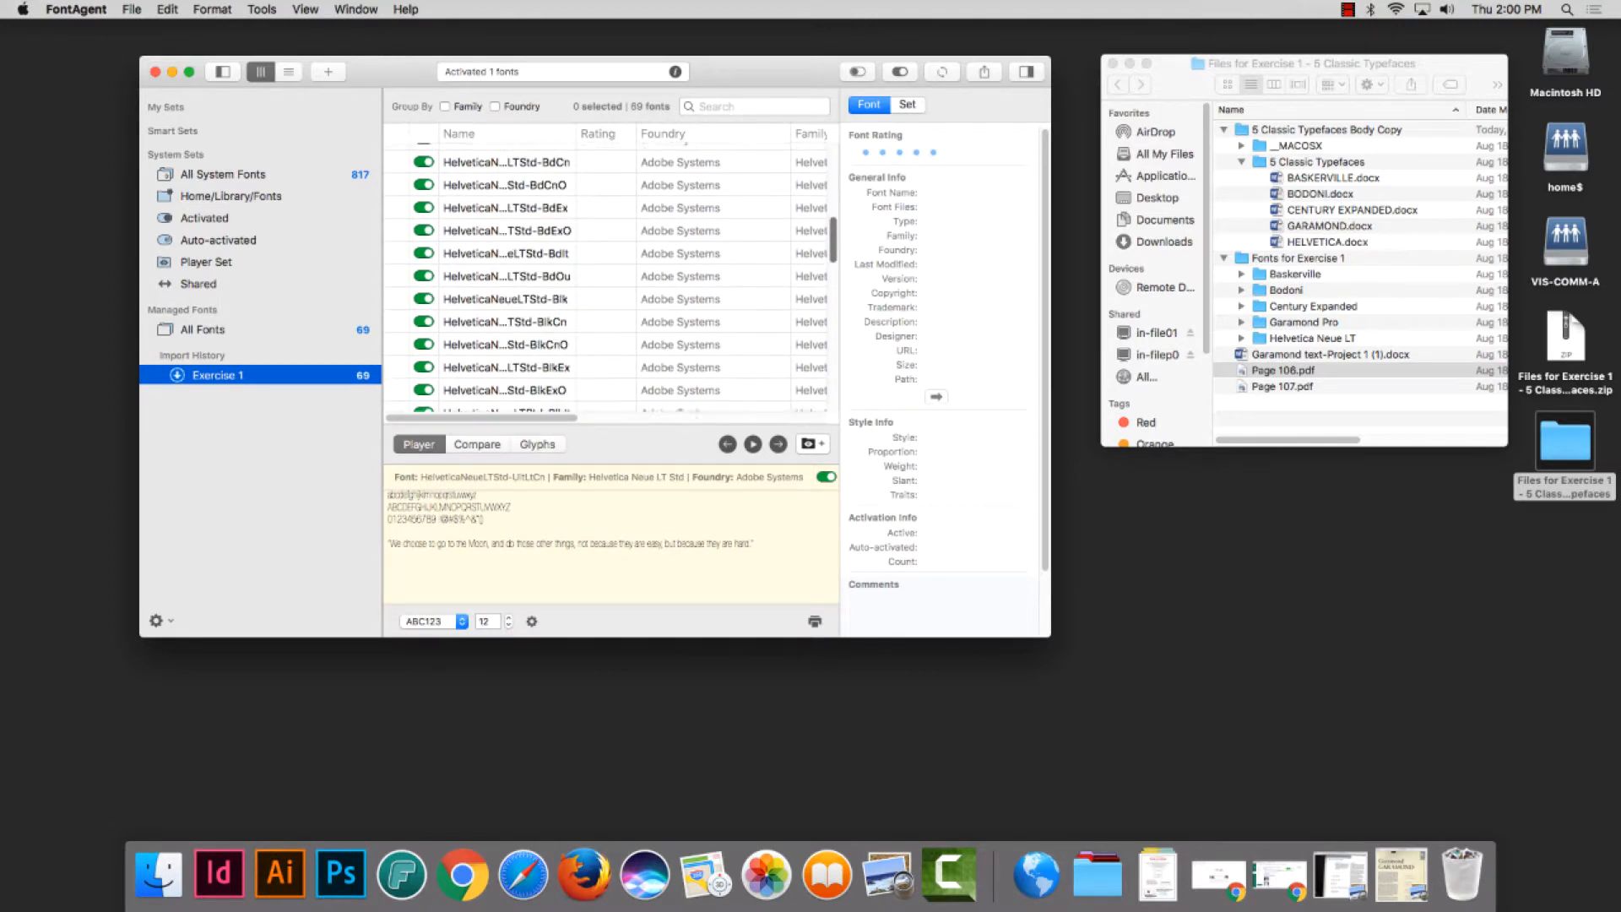
scroll(608, 279, "down", 5)
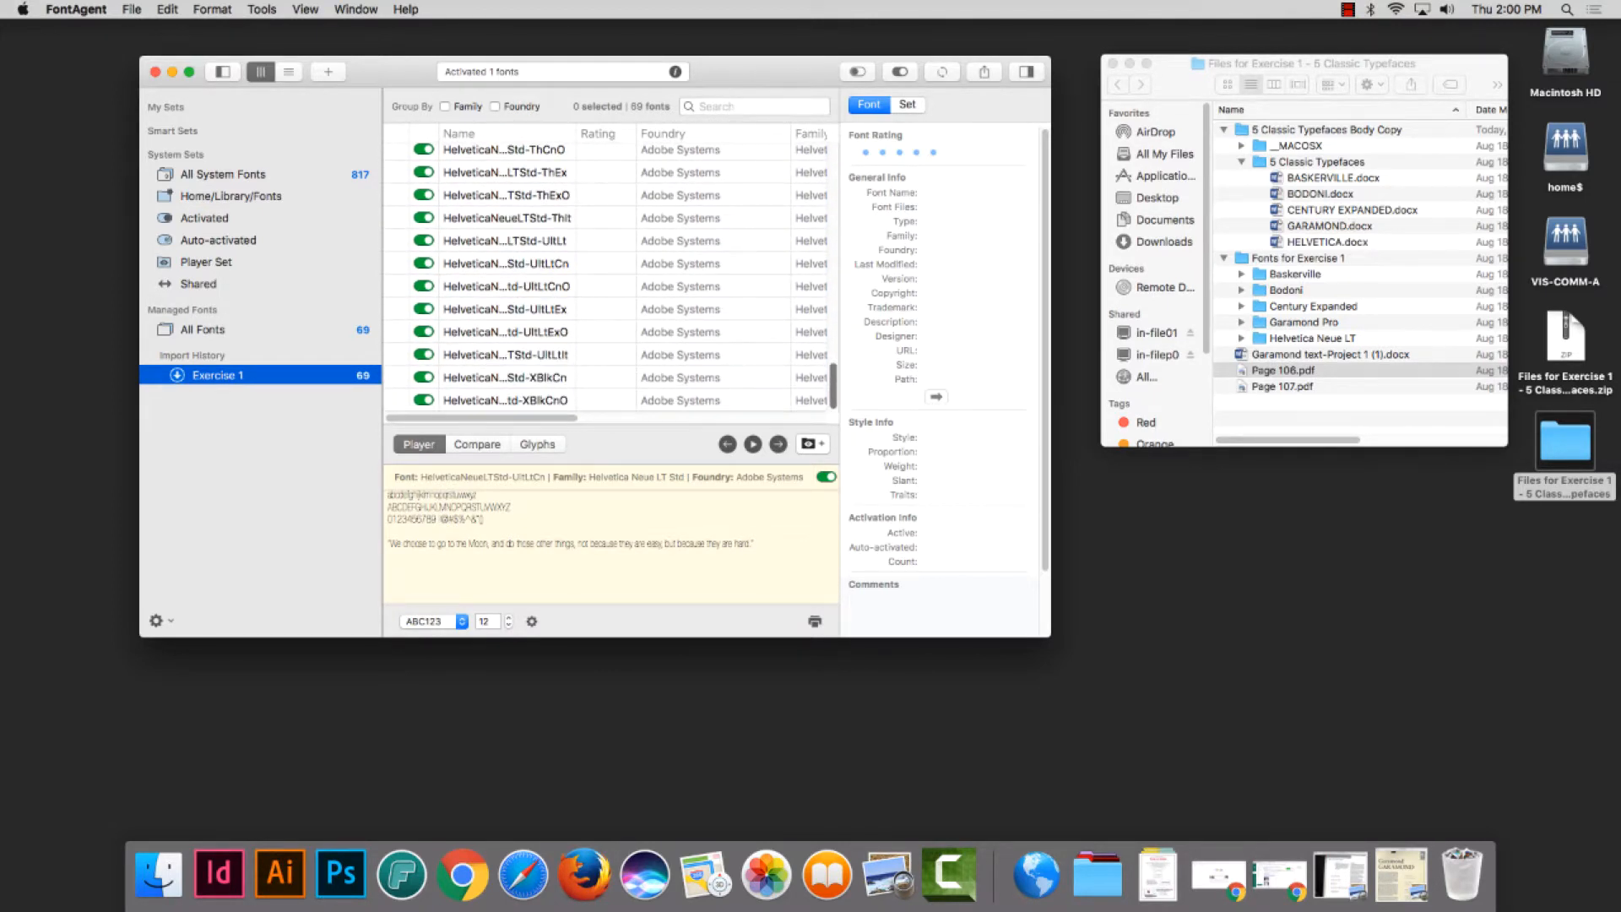
scroll(607, 278, "up", 2)
scroll(608, 278, "up", 10)
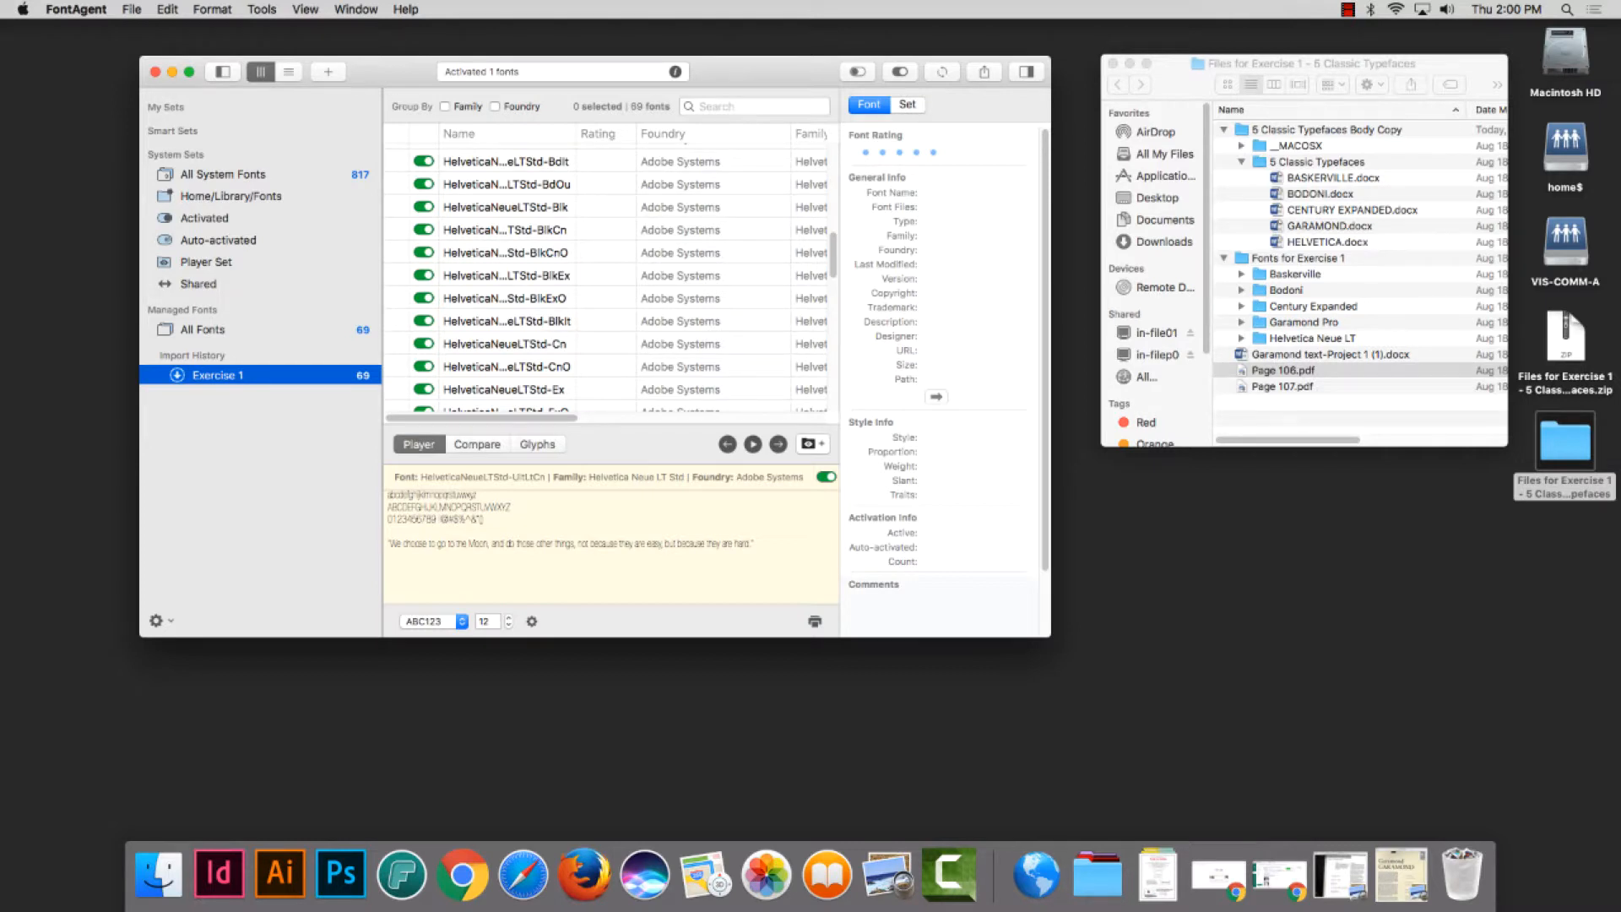
Close the FontAgent window, then move and enlarge the Finder window with the Exercise 1 files
left_click(154, 71)
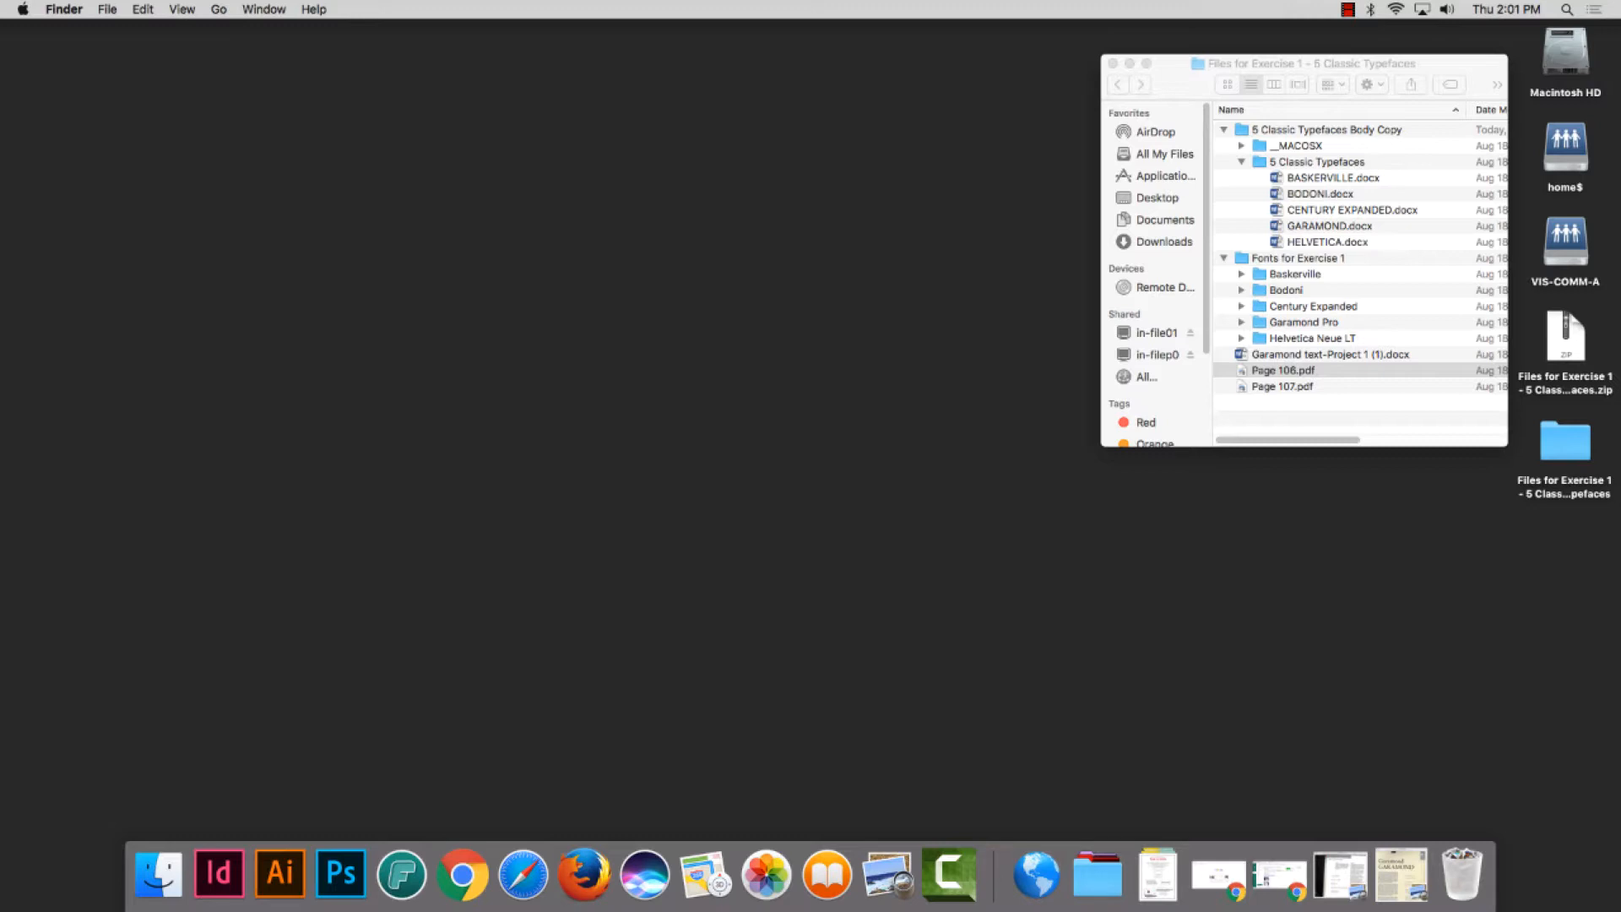
left_click_drag(1304, 63, 825, 50)
left_click_drag(1029, 431, 1326, 473)
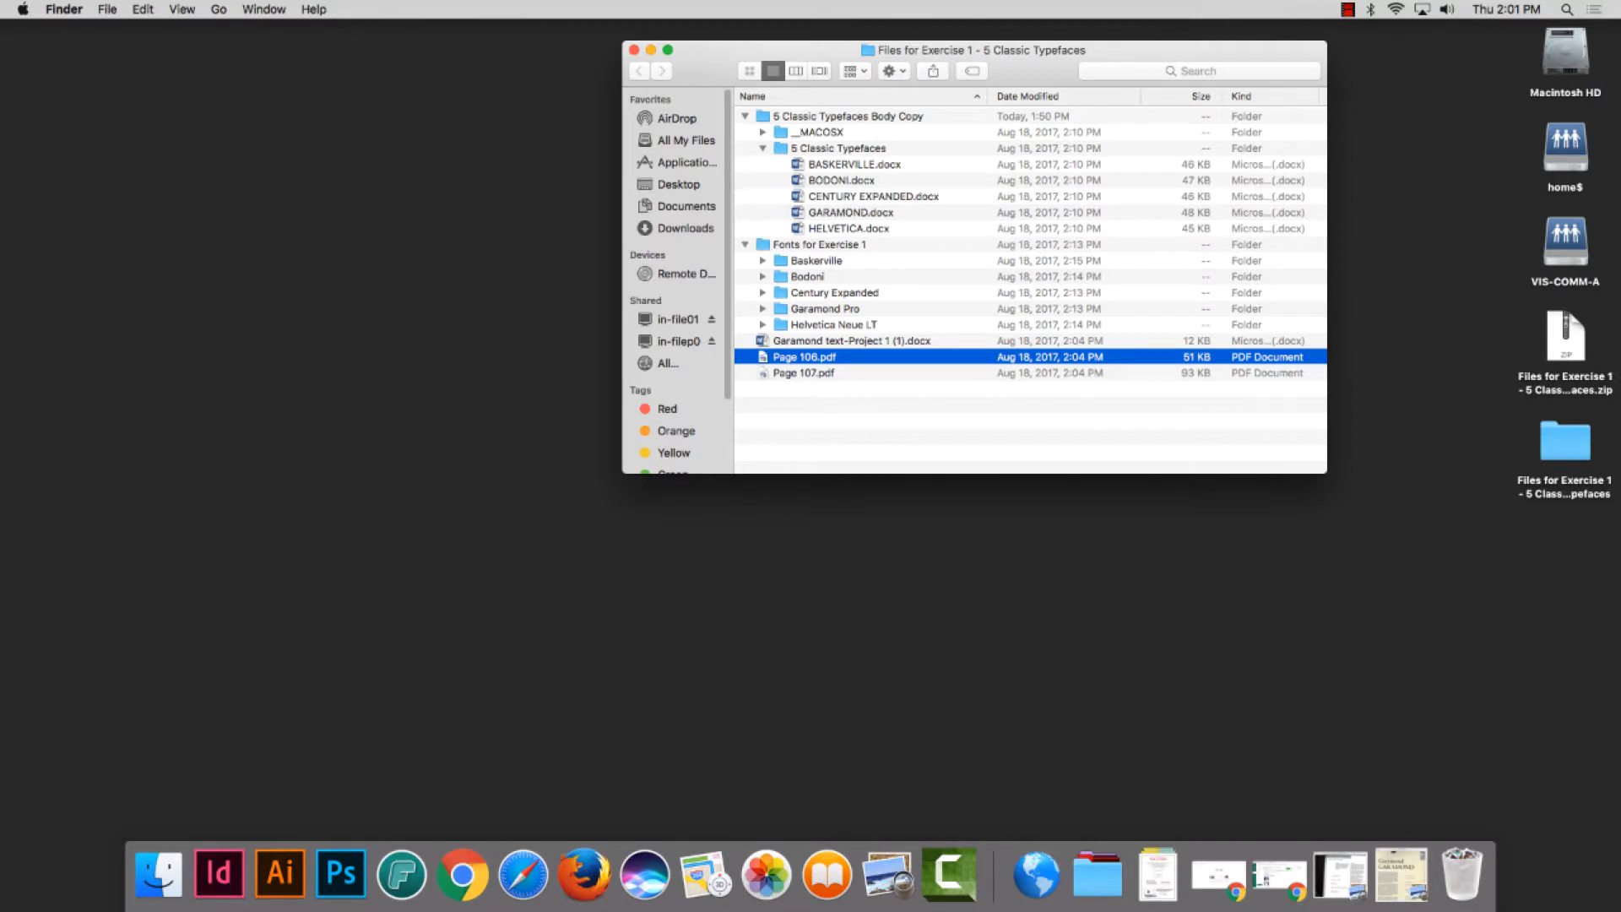
Collapse the 5 Classic Typefaces Body Copy folder and preview BaskervilleCyrLTStd-Bold.otf from the Baskerville folder in Font Book
left_click(744, 115)
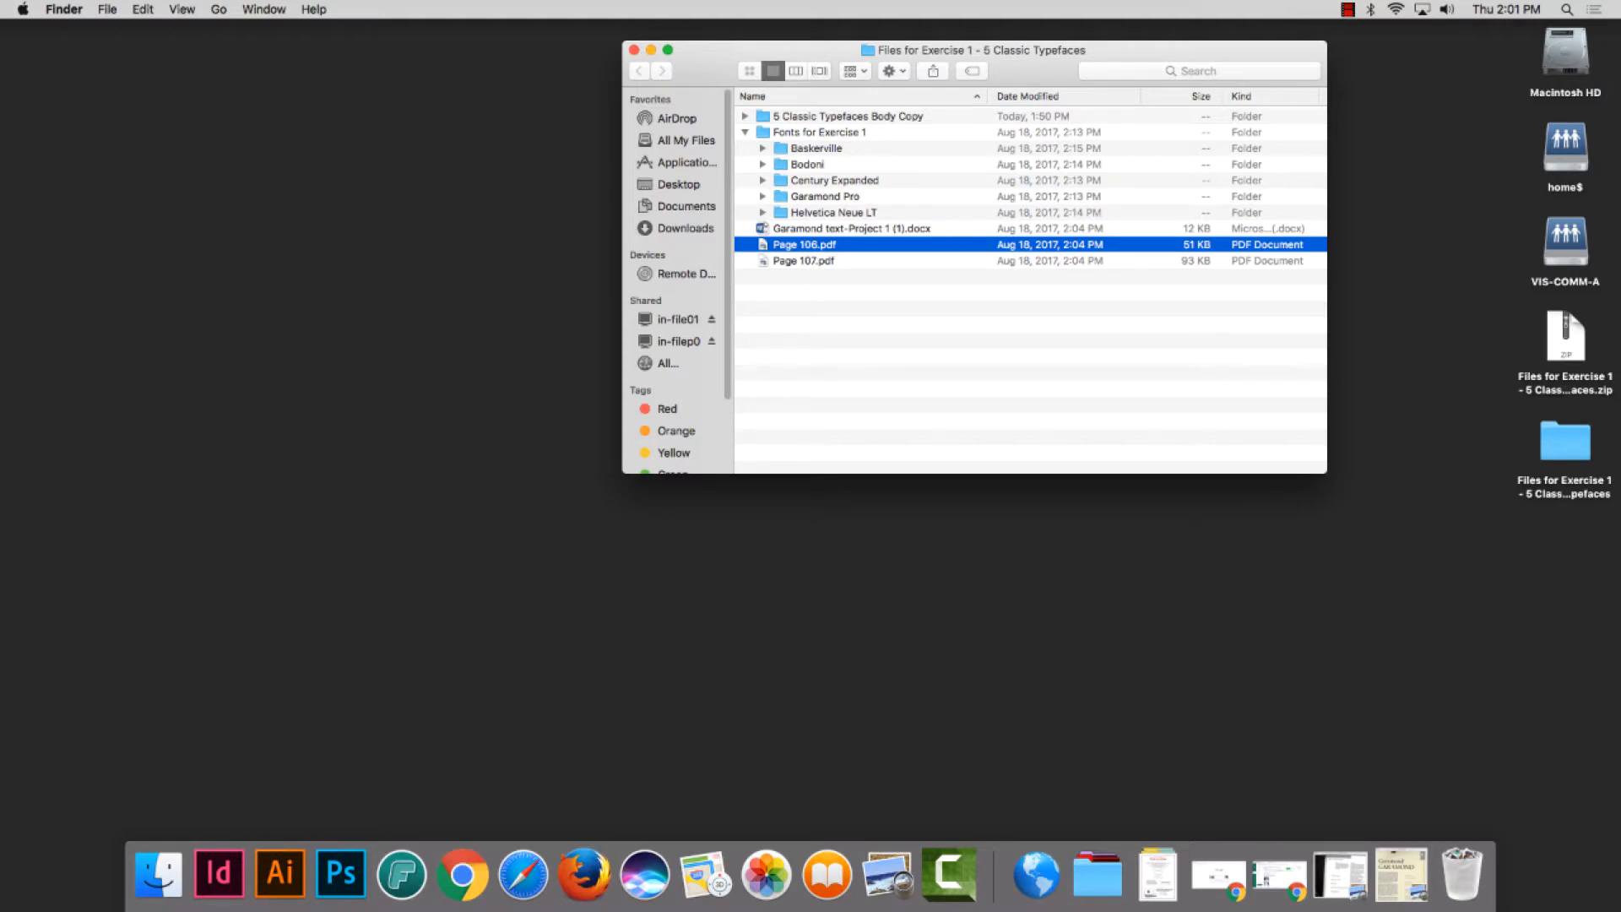
left_click(762, 148)
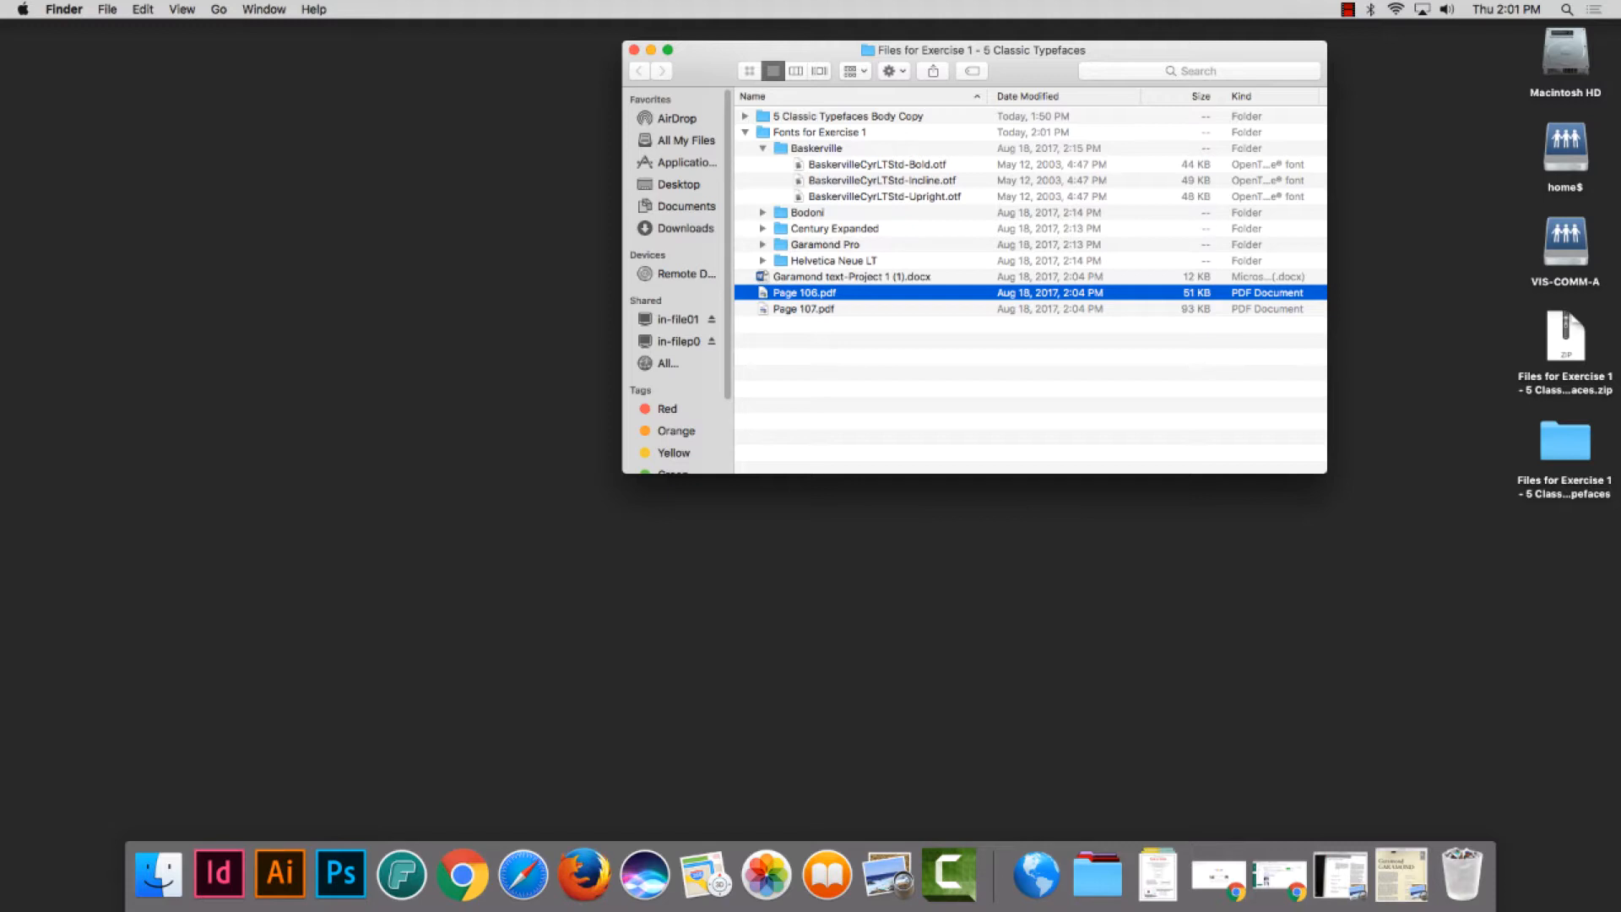
double_click(876, 163)
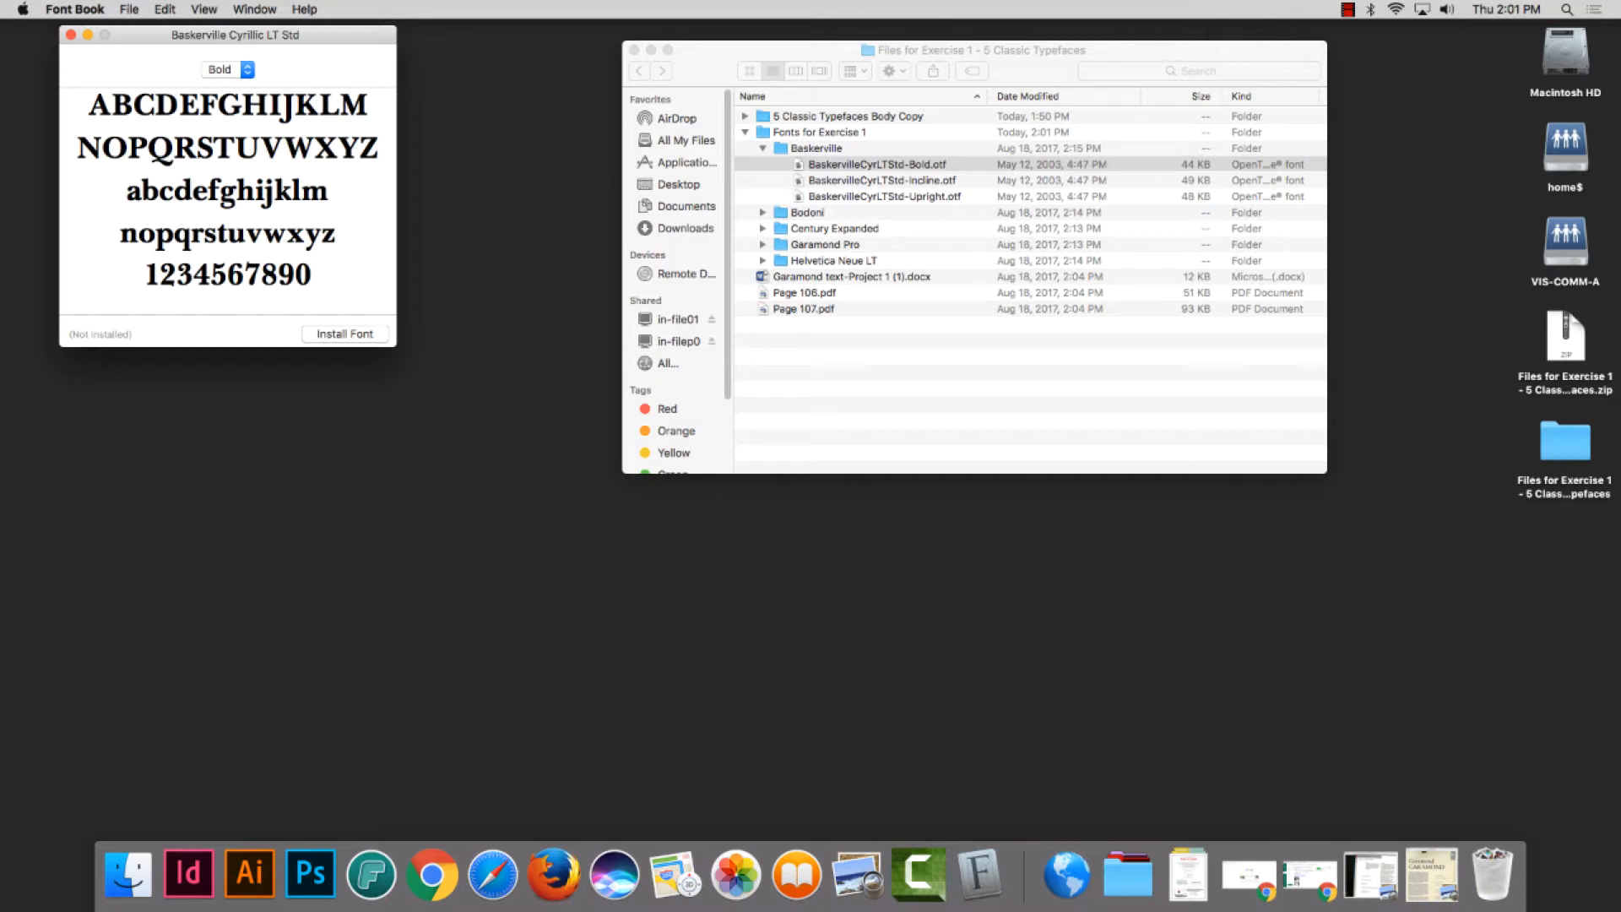
Return to Finder and examine the font files in the Bodoni, Century Expanded, Garamond Pro and Helvetica Neue LT folders
key("super+Tab")
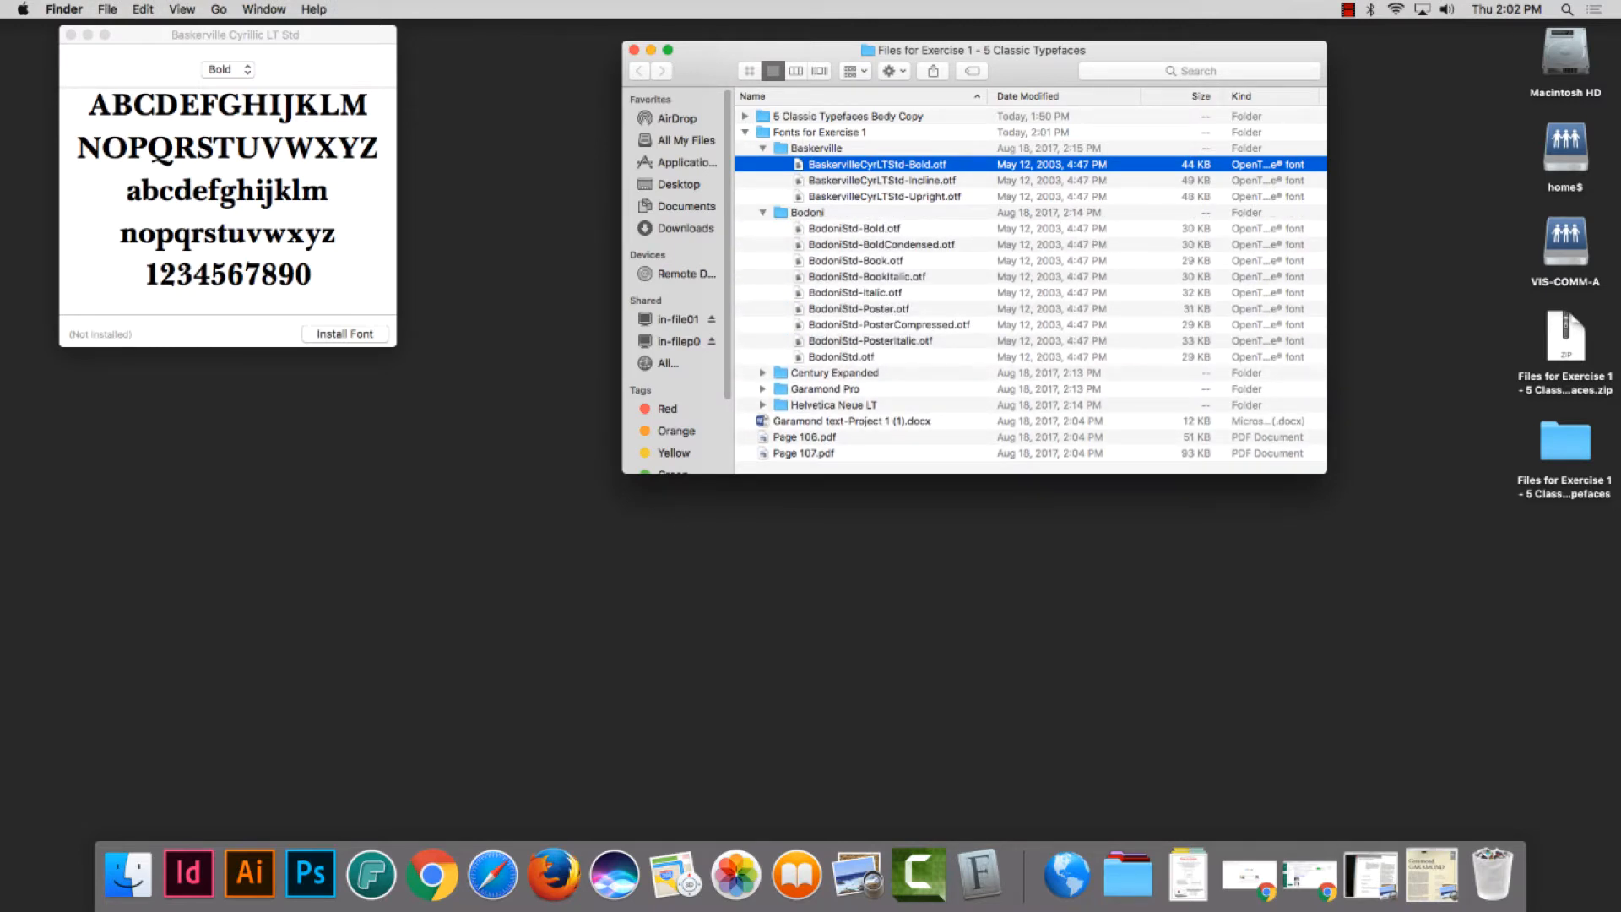
left_click(762, 373)
scroll(902, 244, "down", 2)
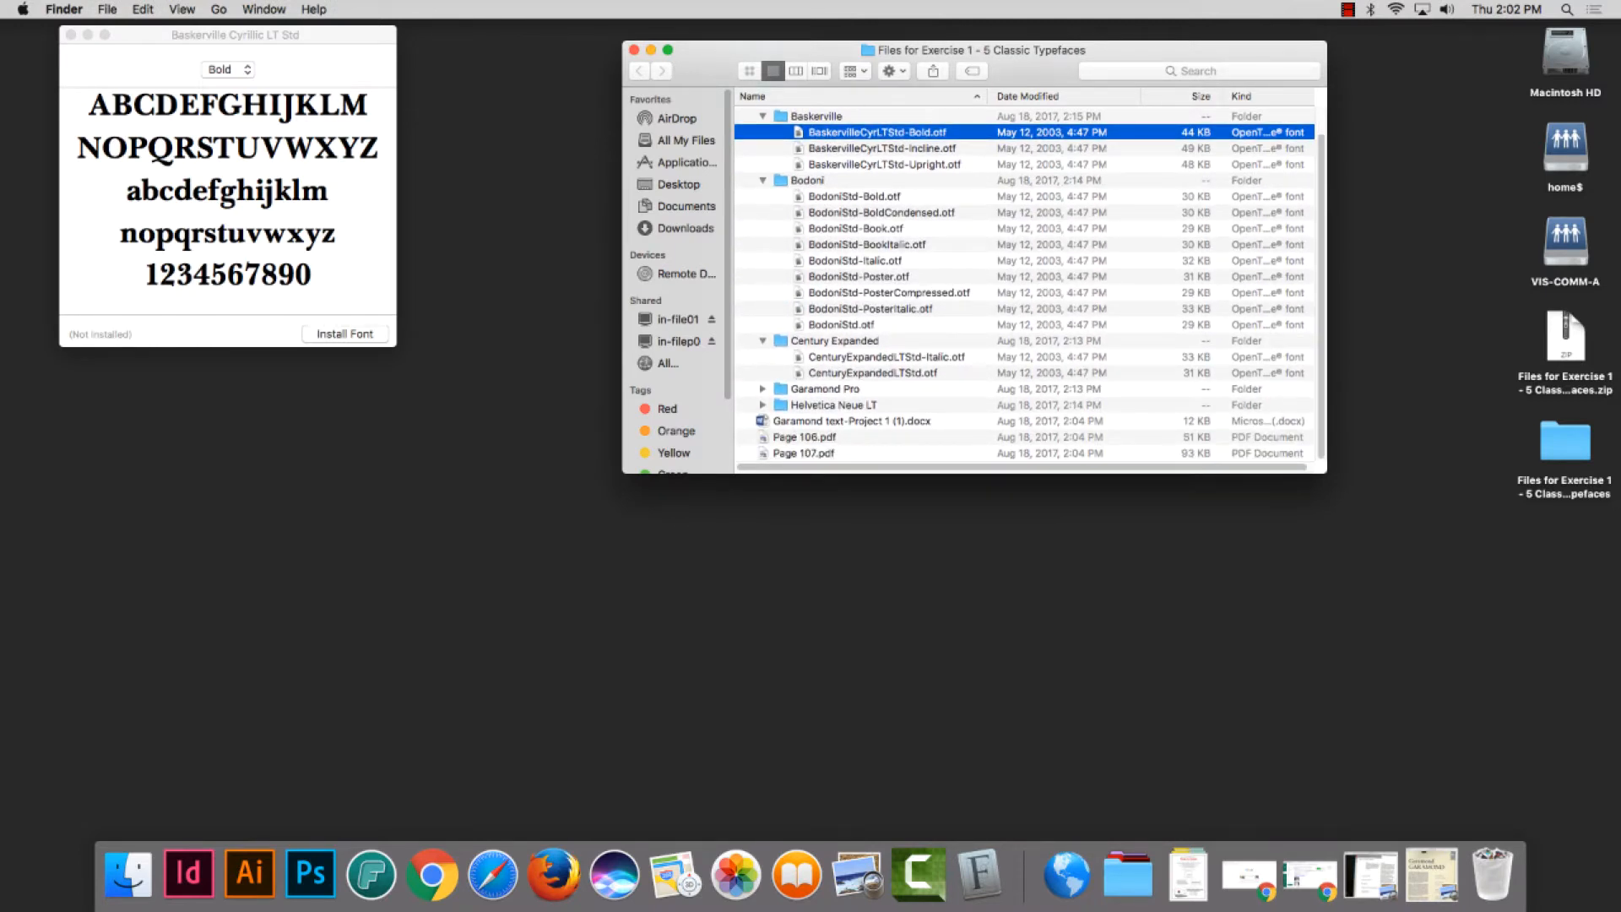
left_click(762, 388)
scroll(1023, 284, "down", 4)
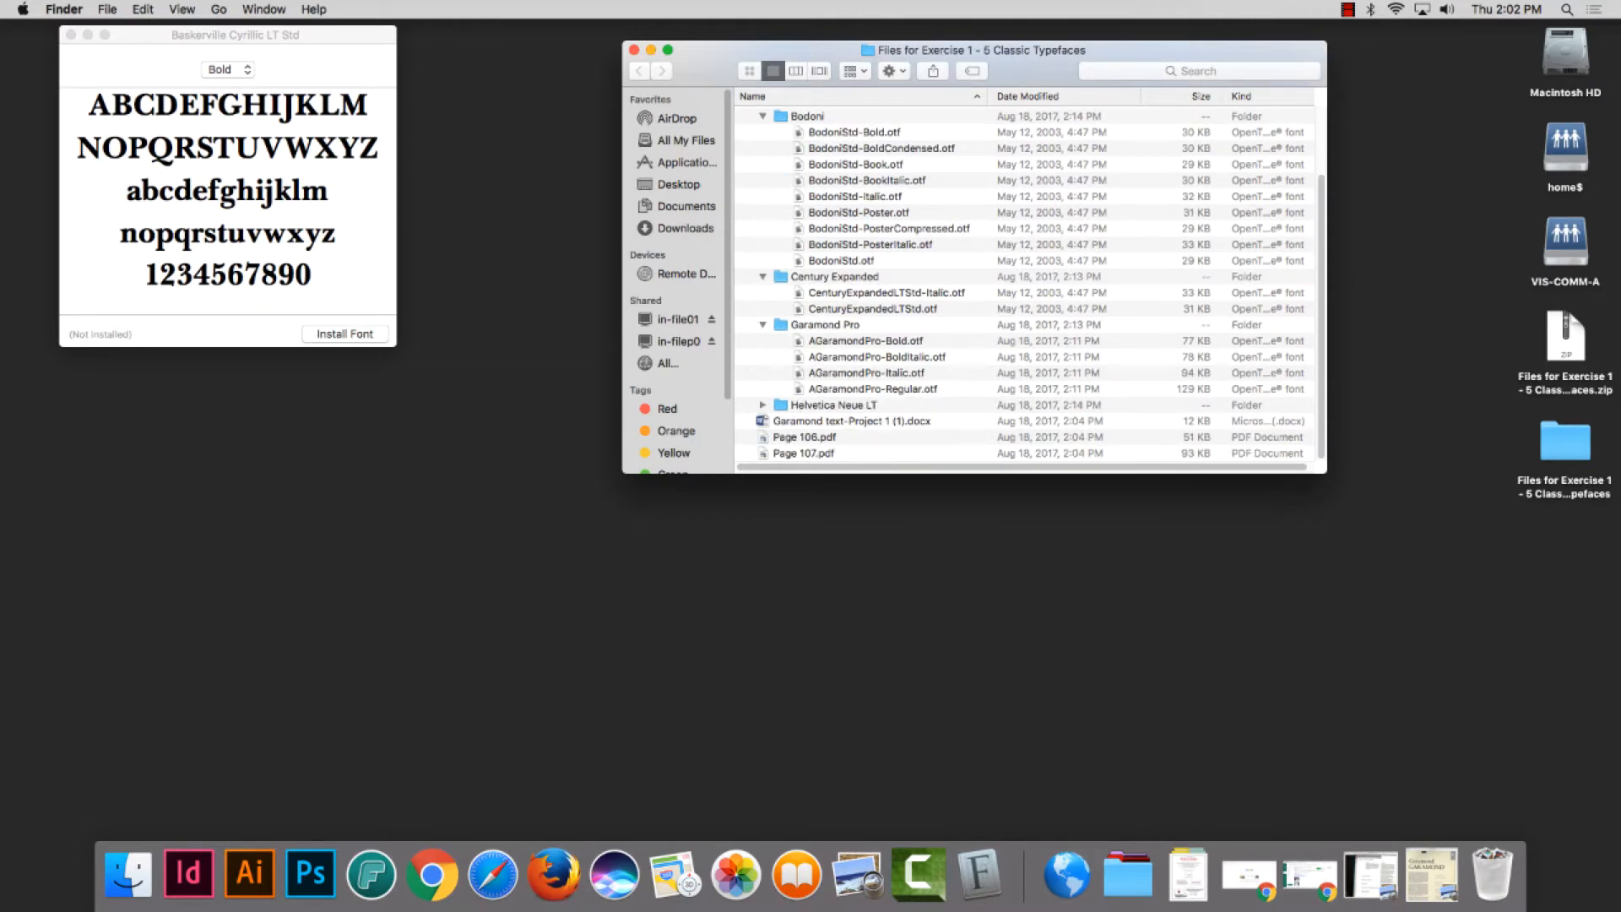
left_click(763, 404)
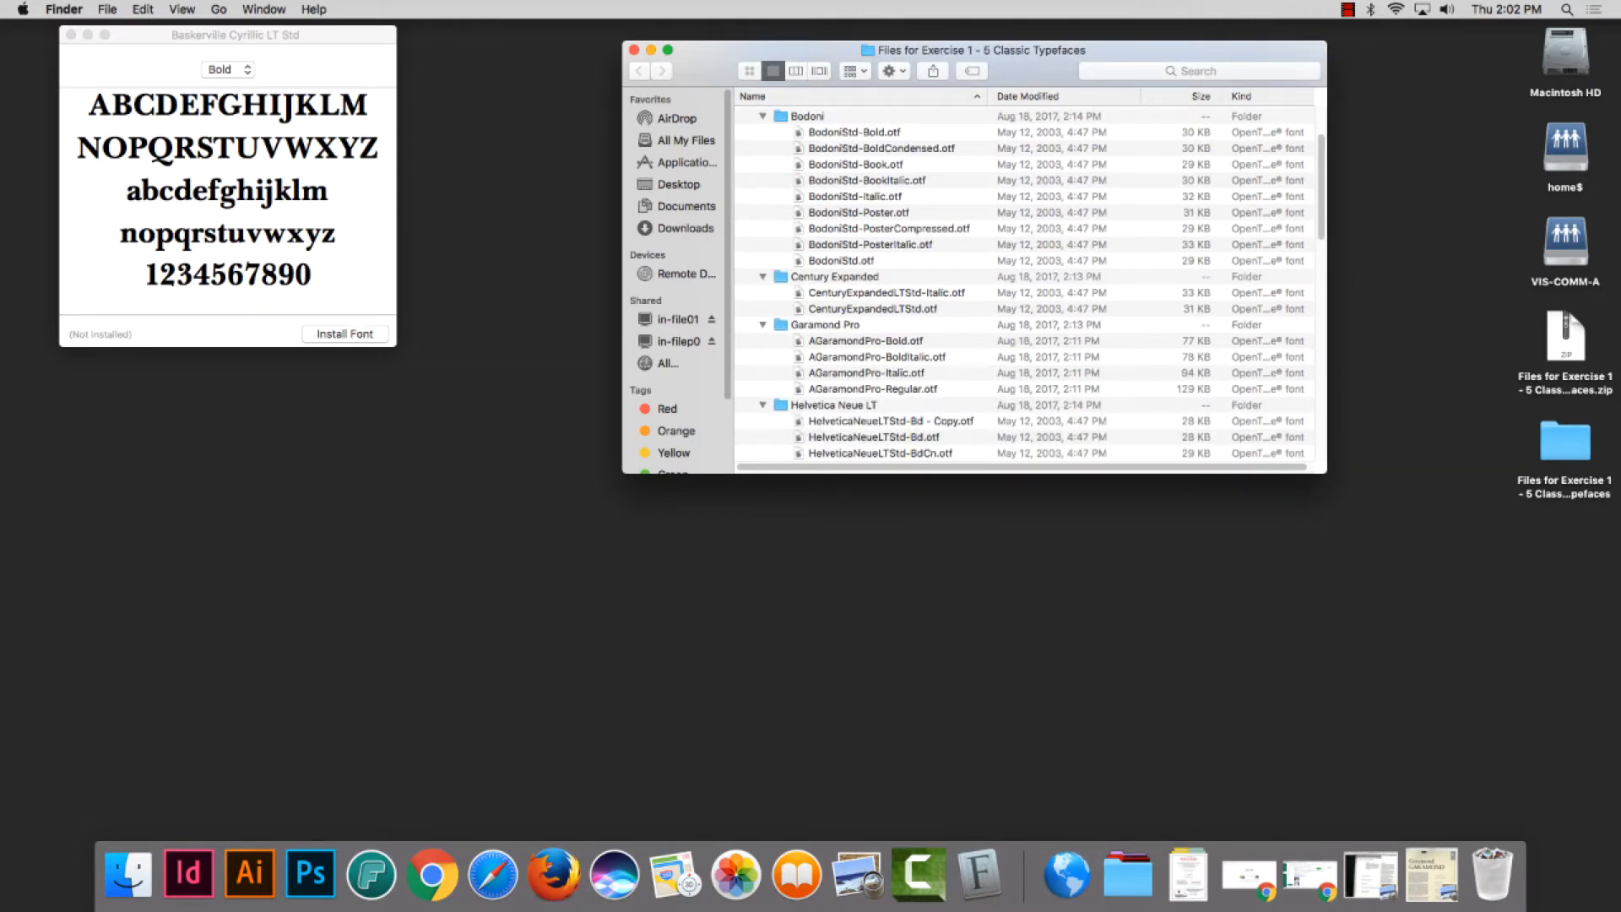
scroll(1024, 283, "down", 15)
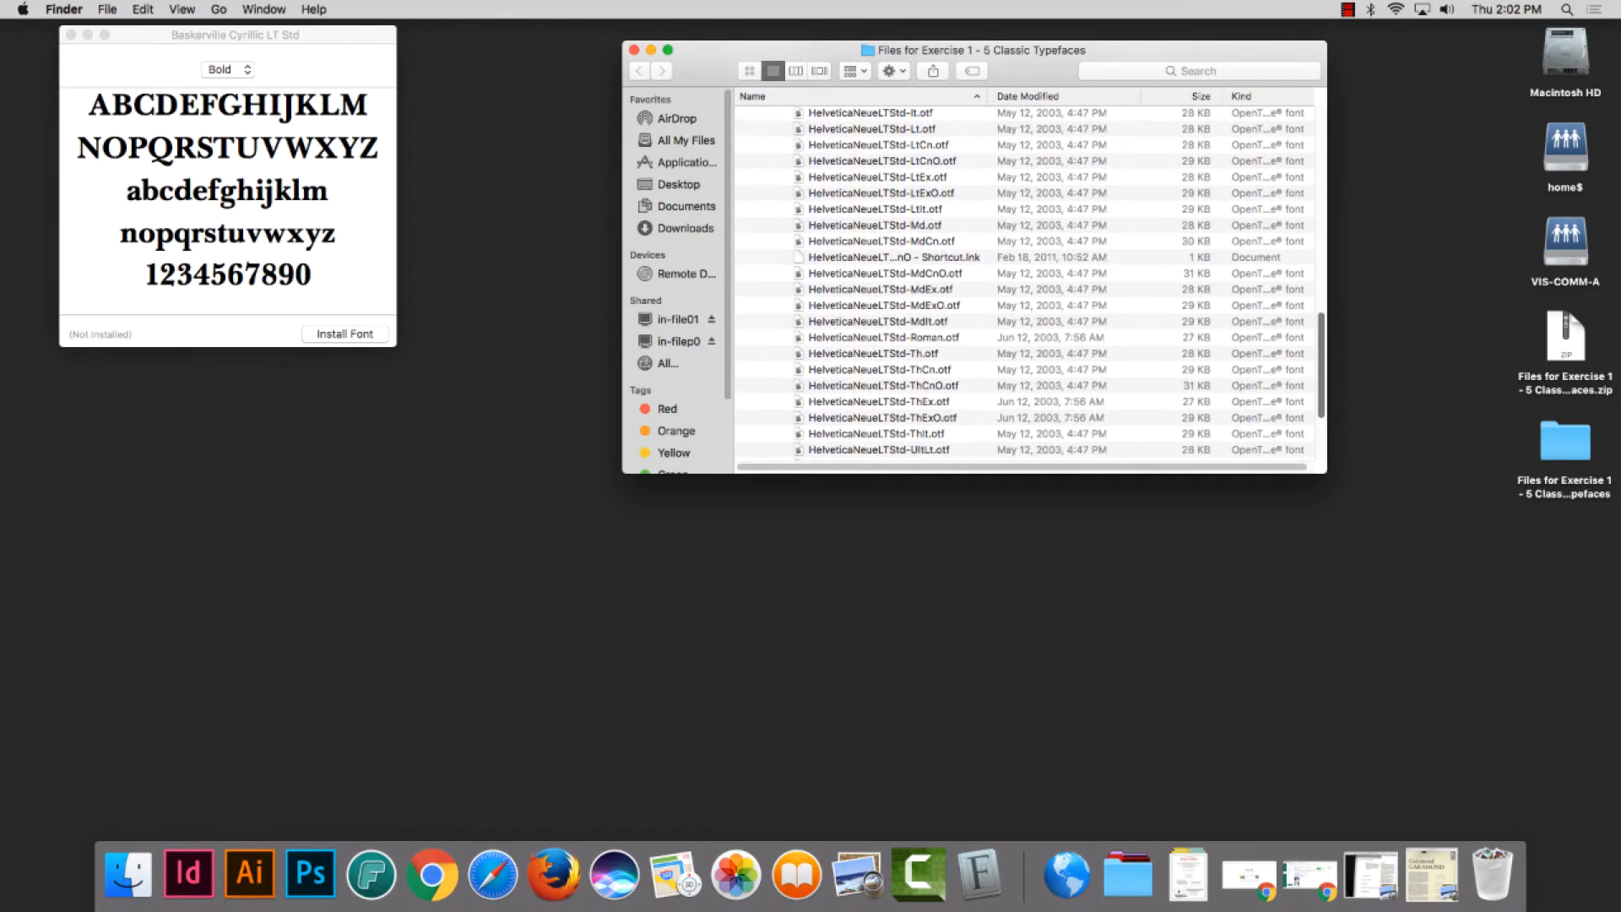
scroll(1024, 283, "down", 3)
scroll(1024, 283, "up", 8)
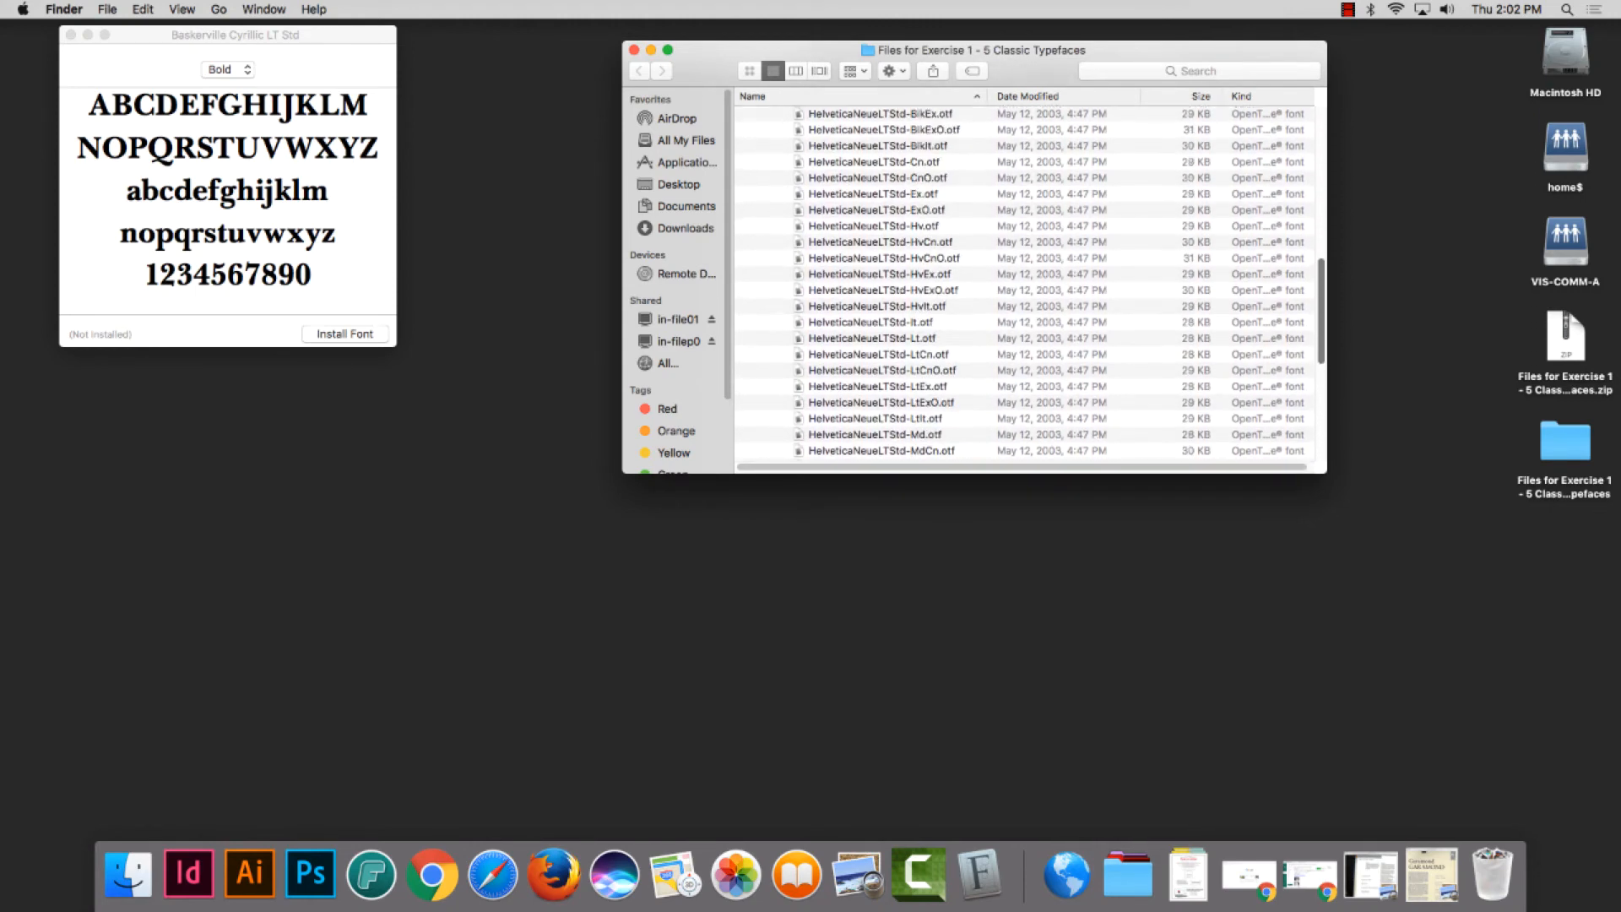
Select all three font files in the Baskerville folder and look over the file actions available for them
scroll(1024, 284, "up", 20)
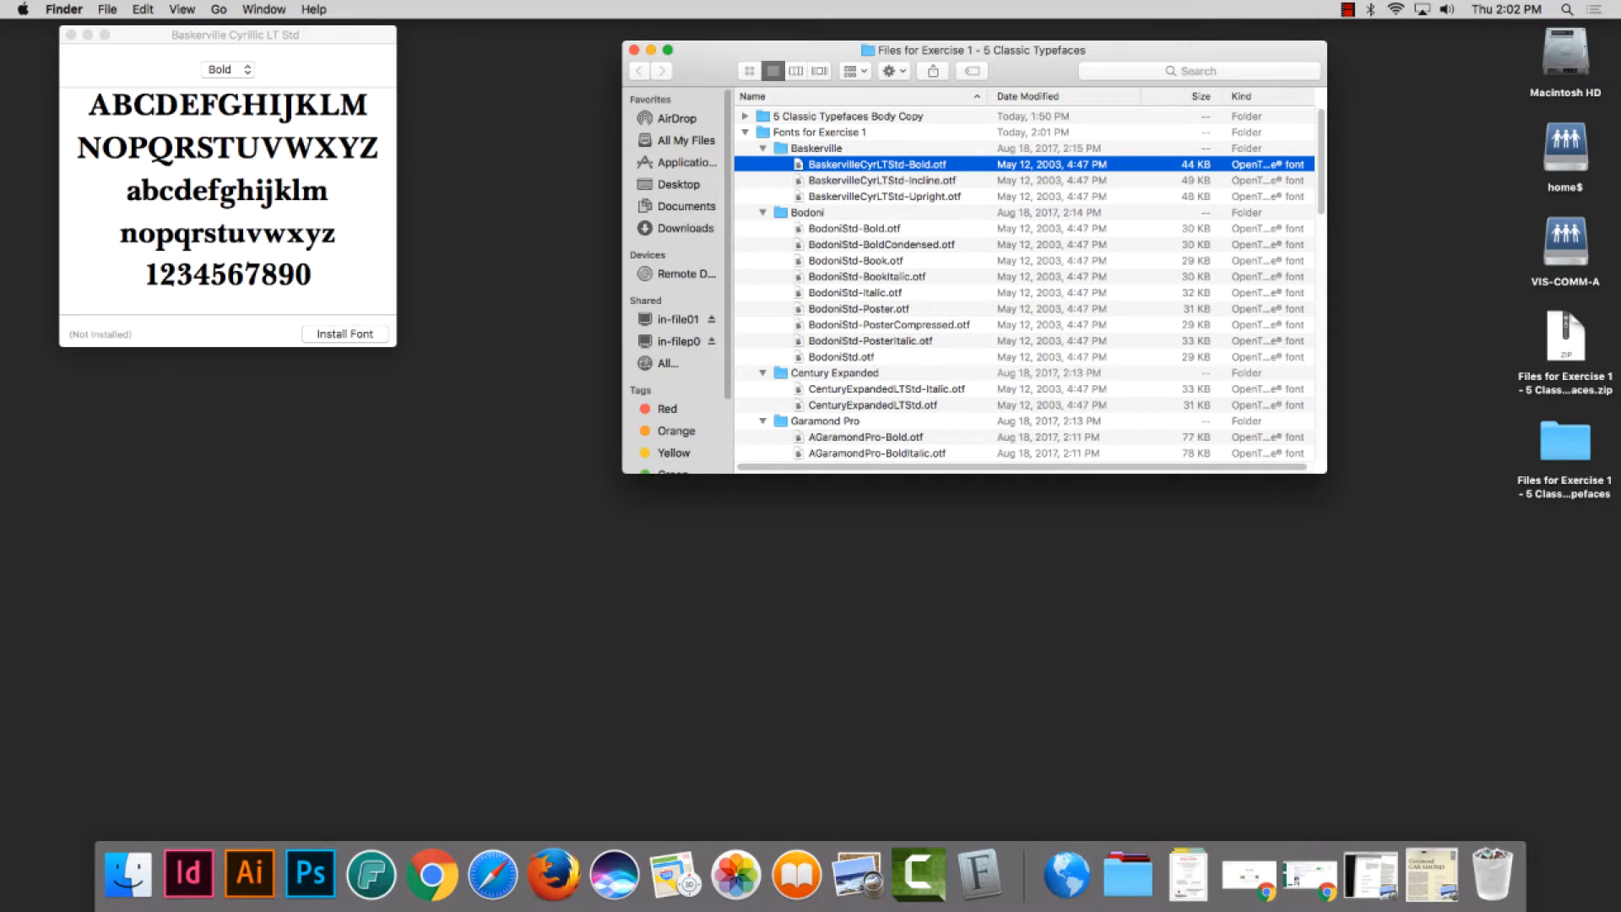
left_click(836, 195, "shift")
right_click(836, 177)
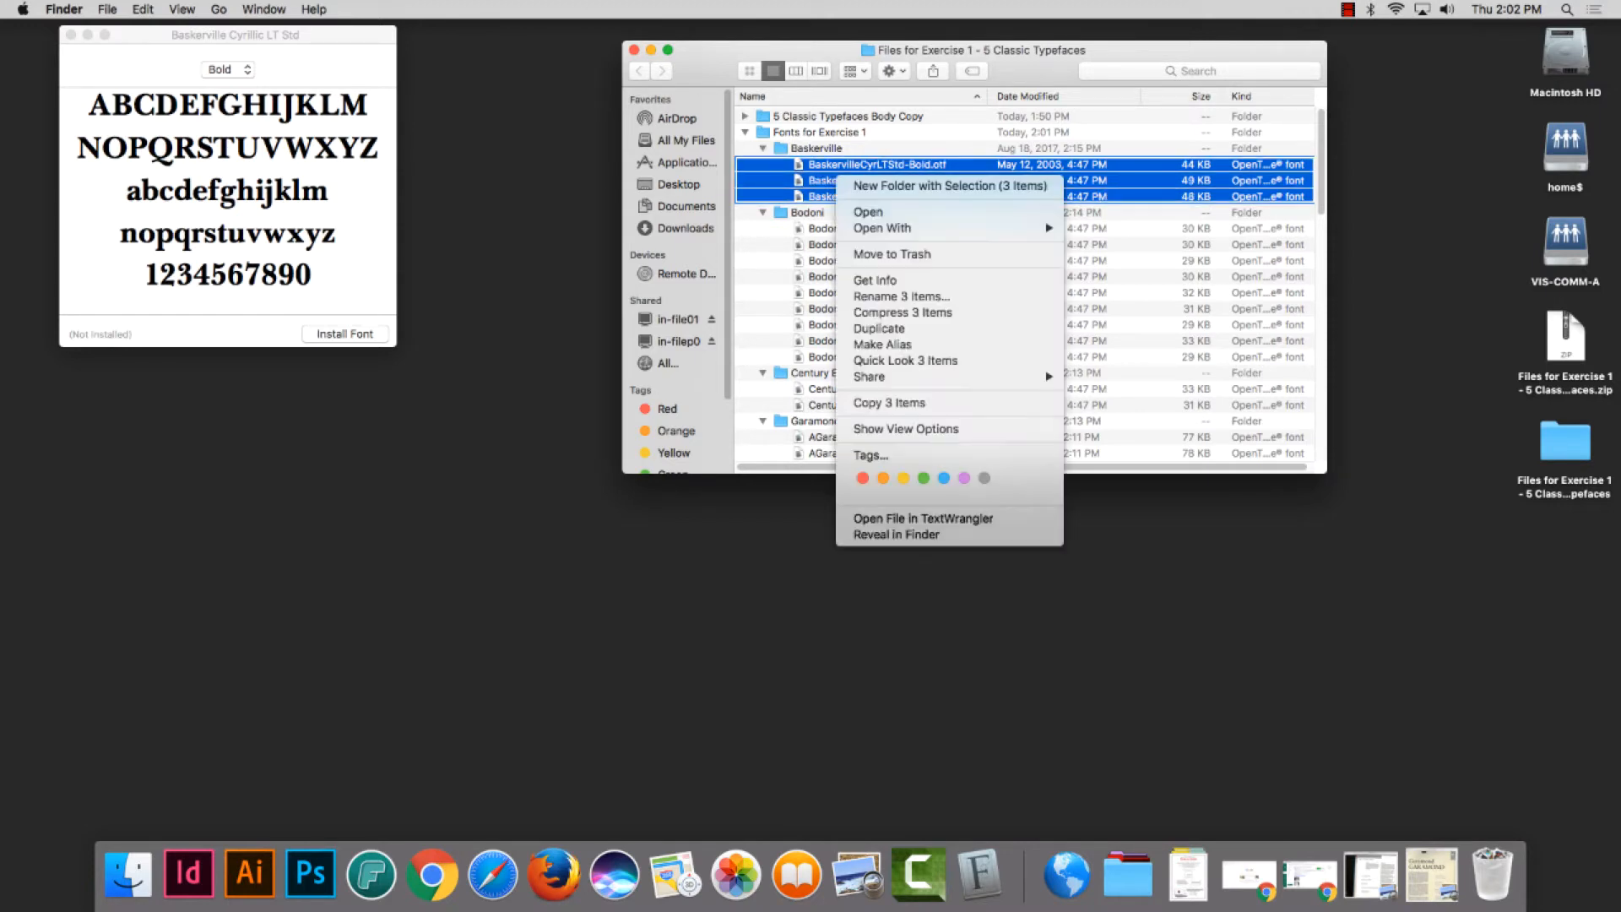
key("Escape")
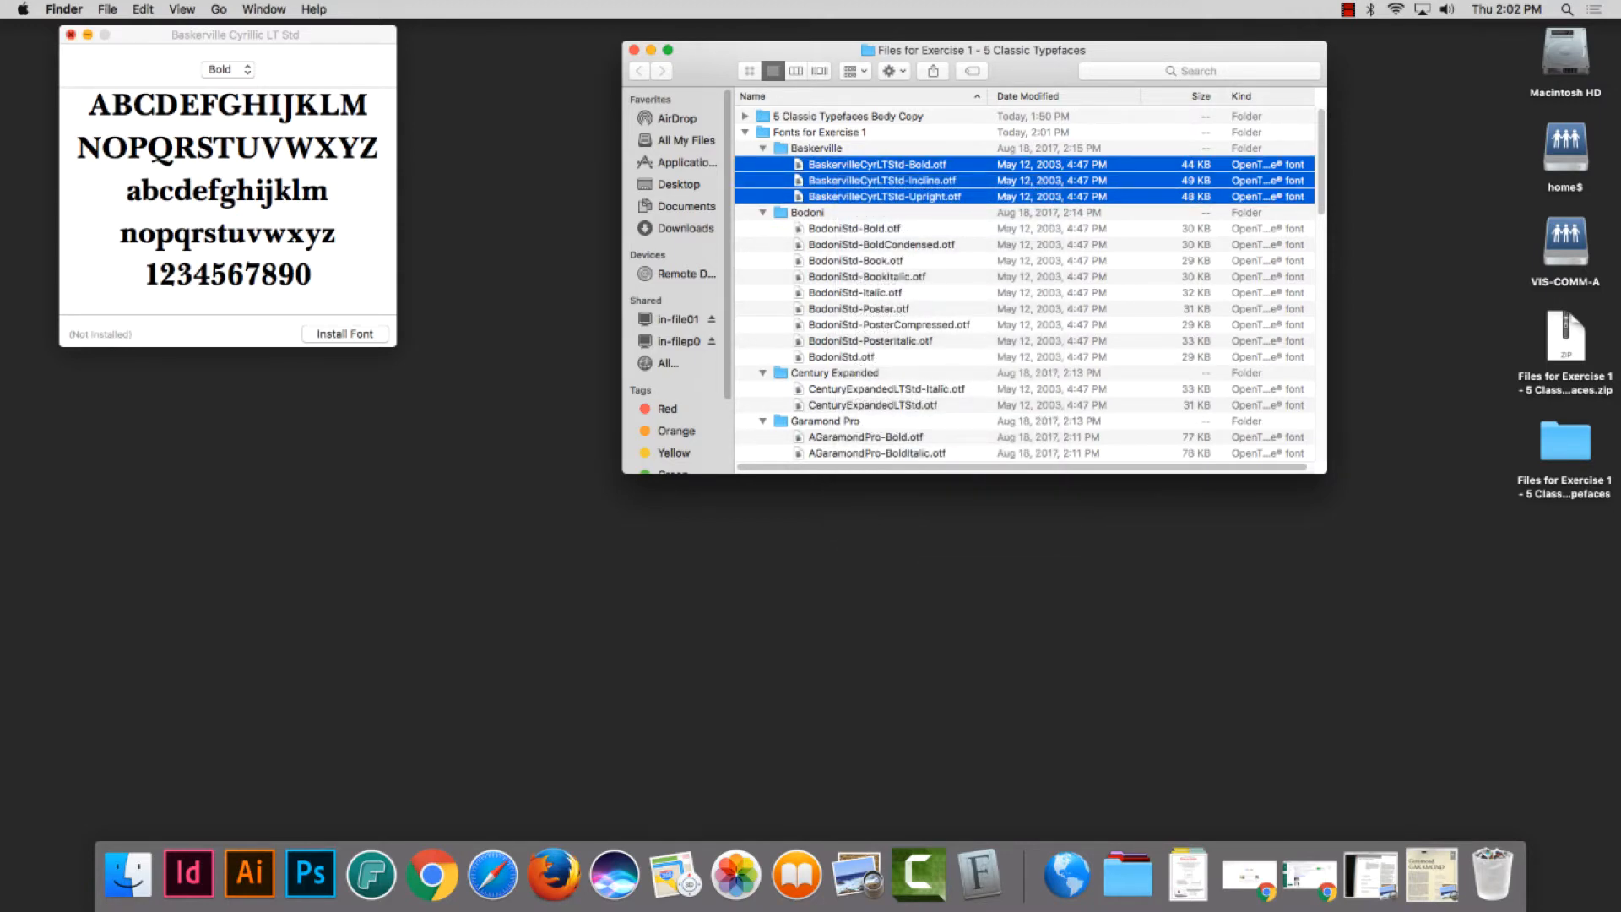
Close the Baskerville font preview, then collapse all five typeface folders and the Fonts for Exercise 1 folder
left_click(71, 34)
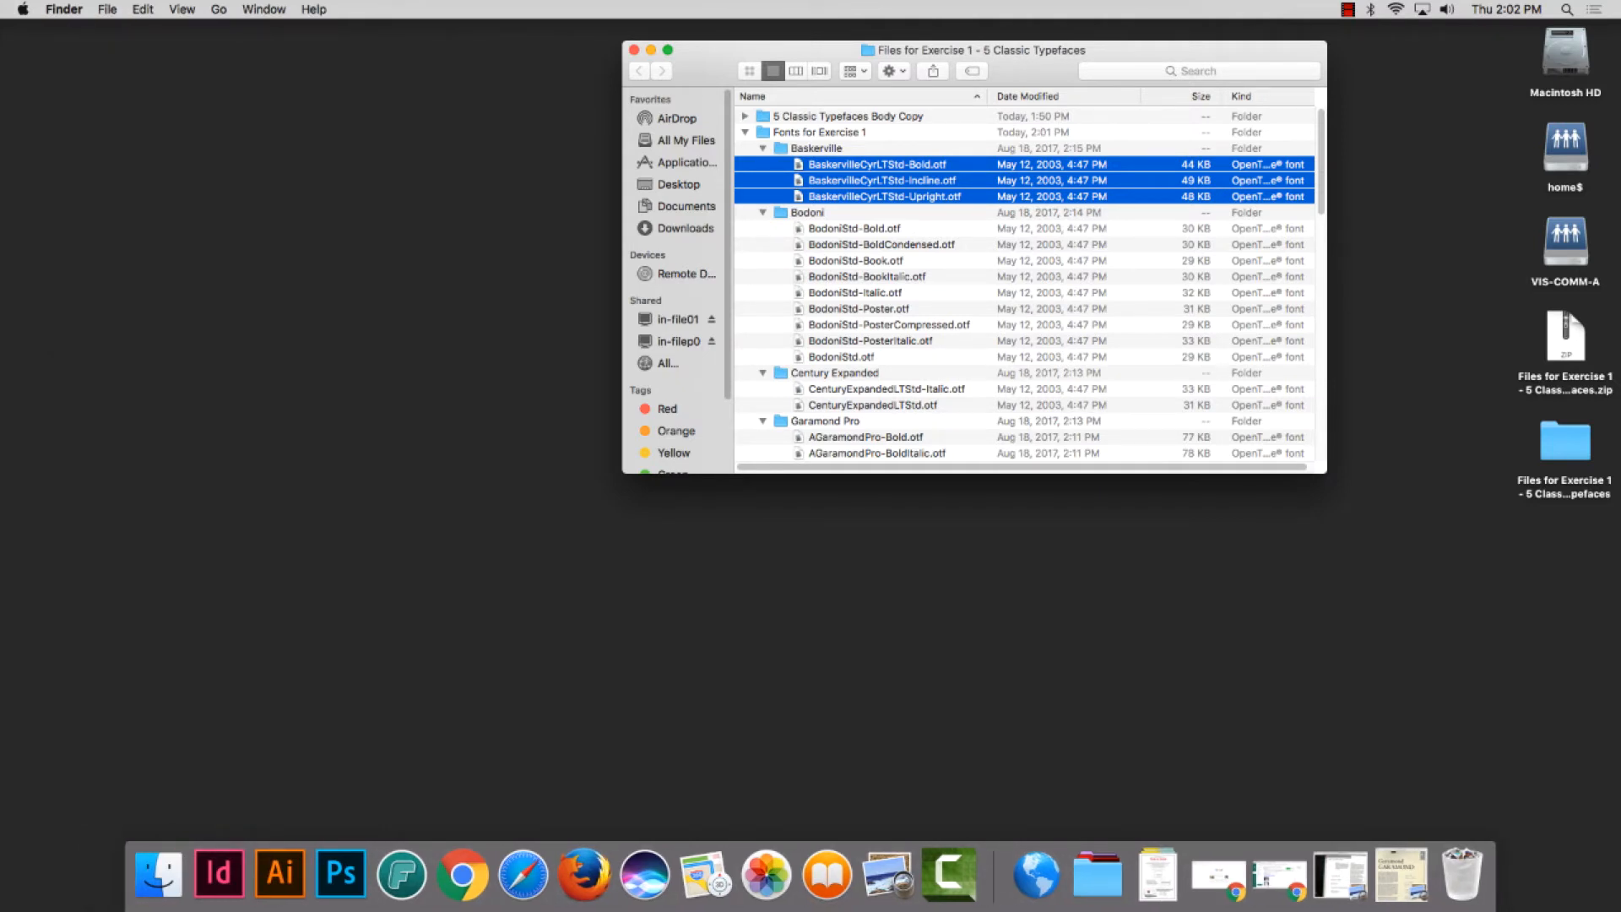
left_click(762, 148)
left_click(762, 163)
left_click(762, 180)
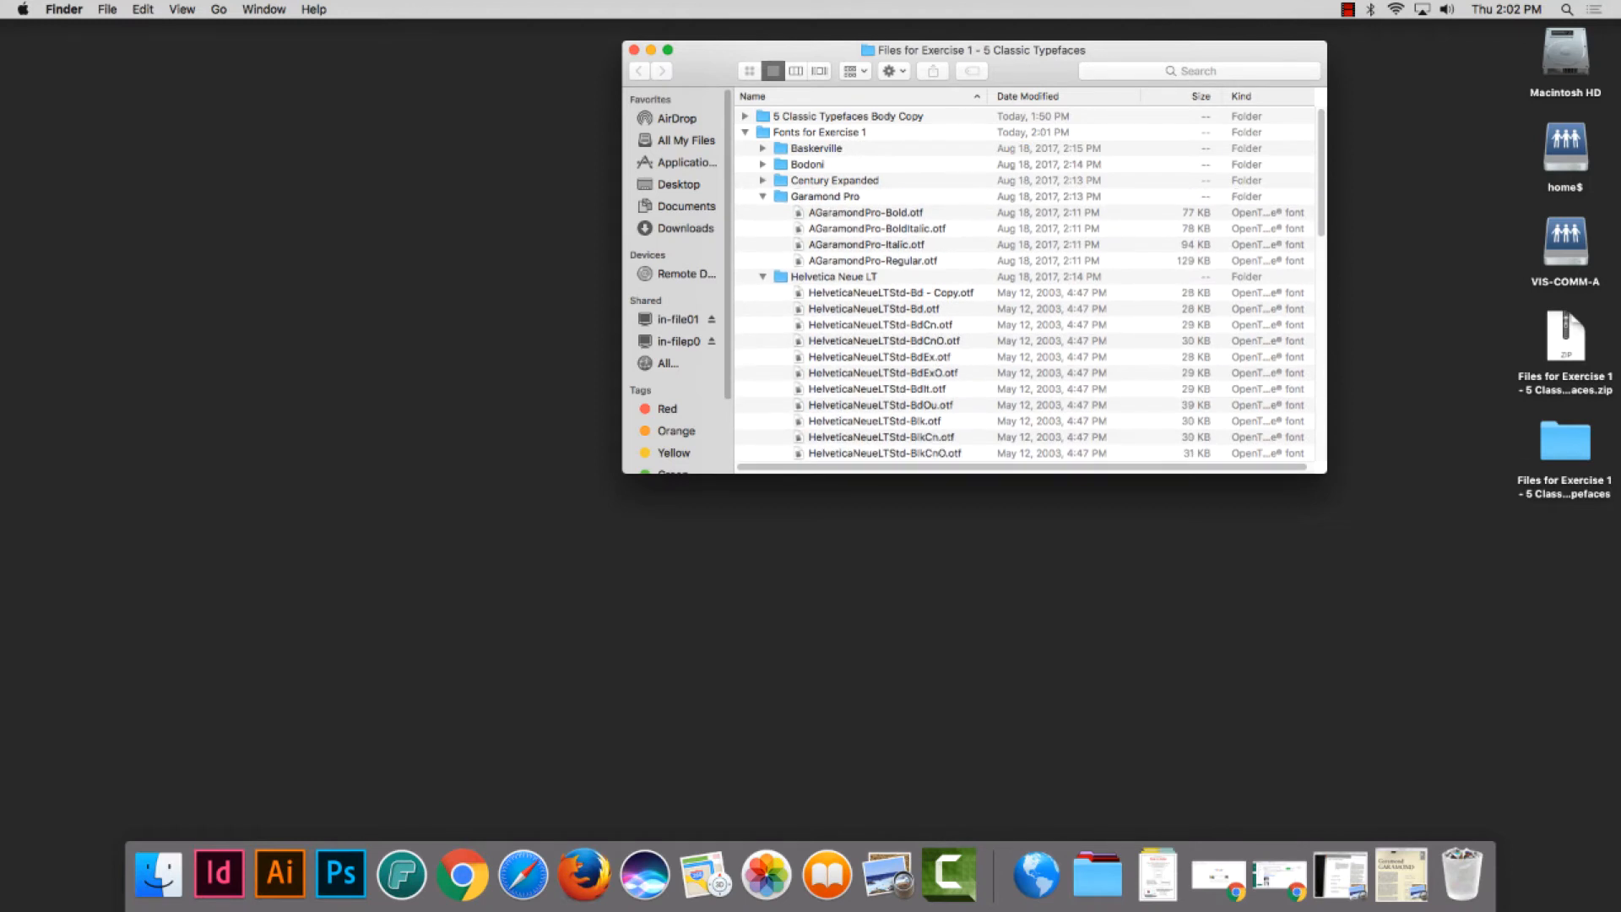
left_click(763, 196)
left_click(762, 212)
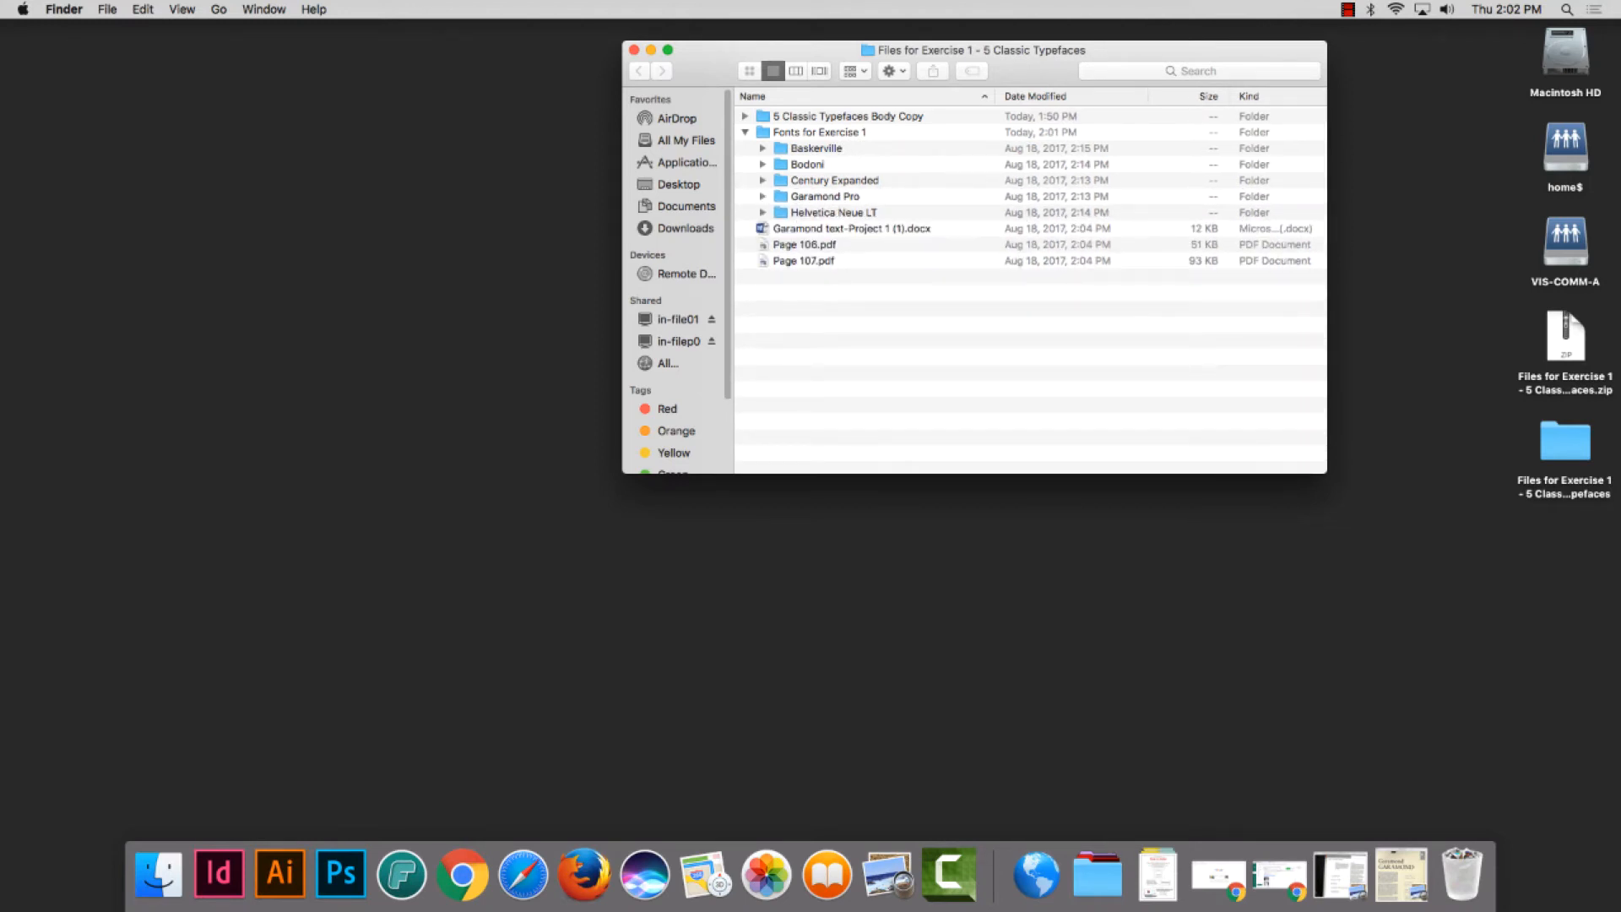
left_click(744, 132)
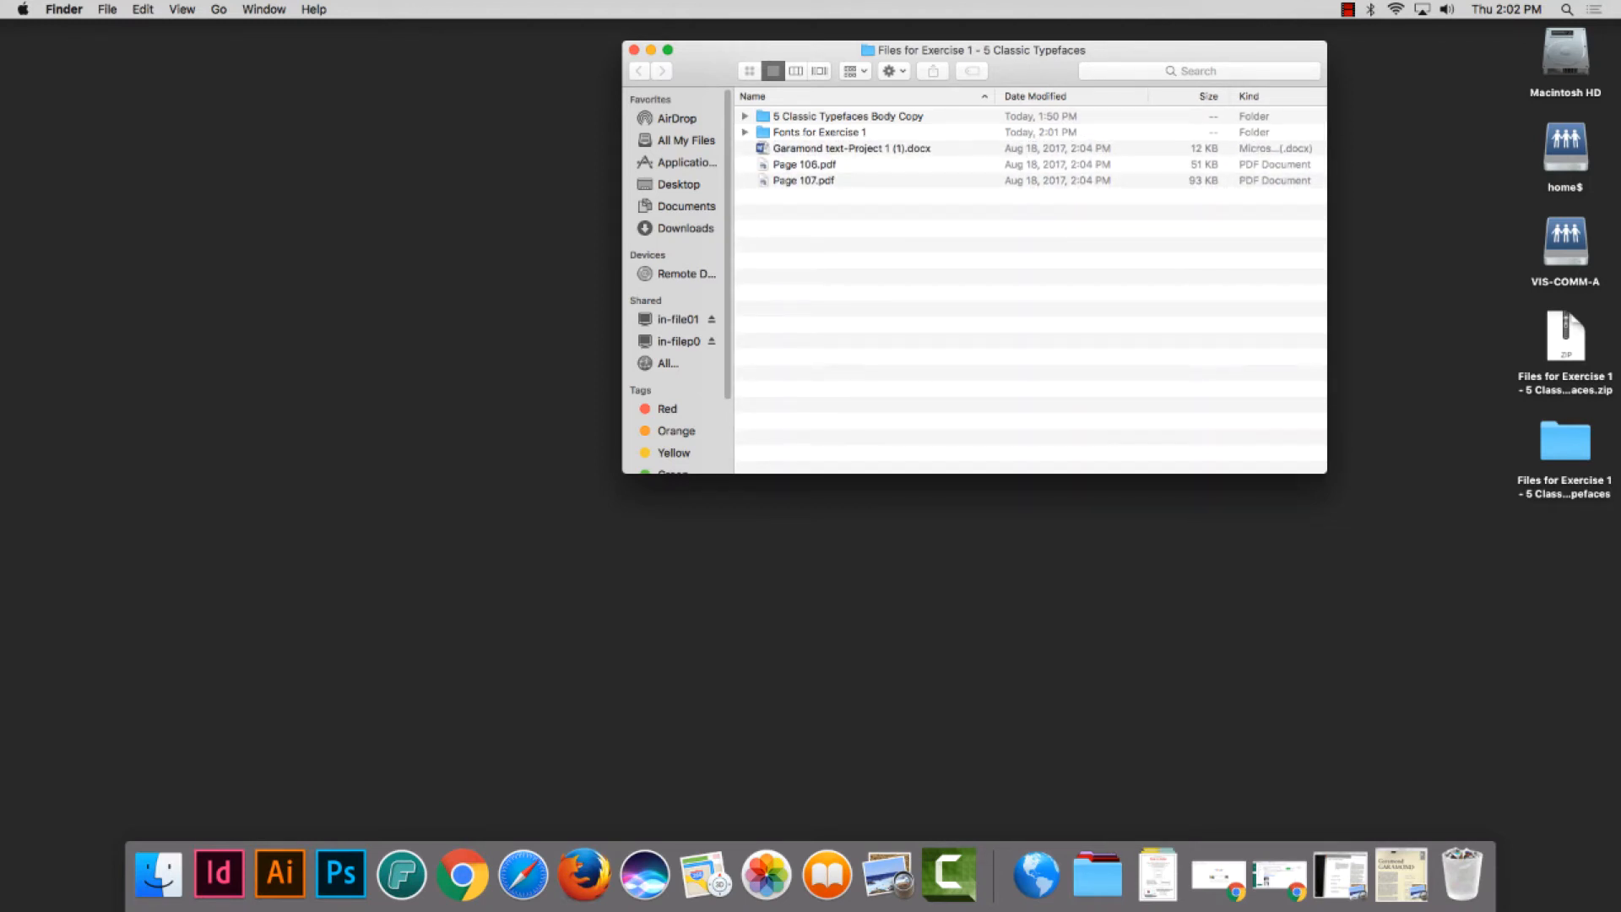